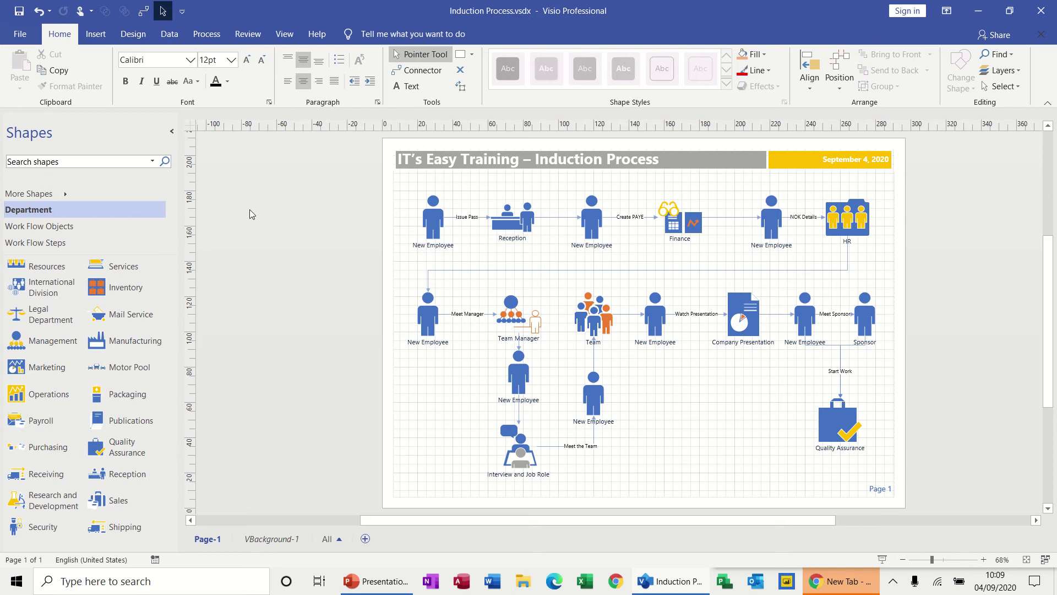
- Leave the Induction Process diagram for Visio's File Home page of templates and recent drawings
click(22, 36)
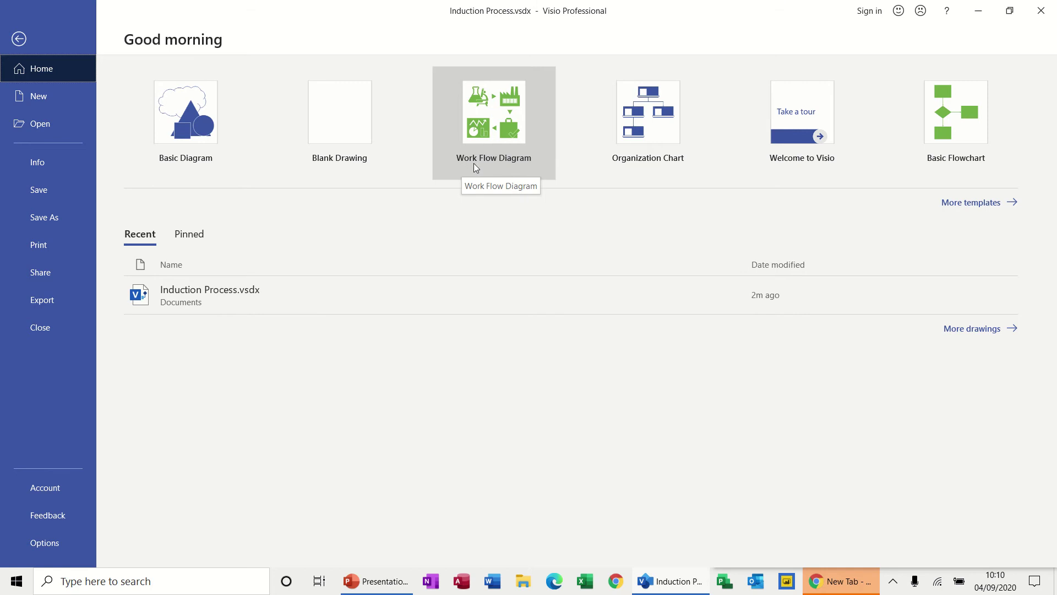
- Create a new drawing from the Work Flow Diagram's Departmental Workflow template
click(501, 129)
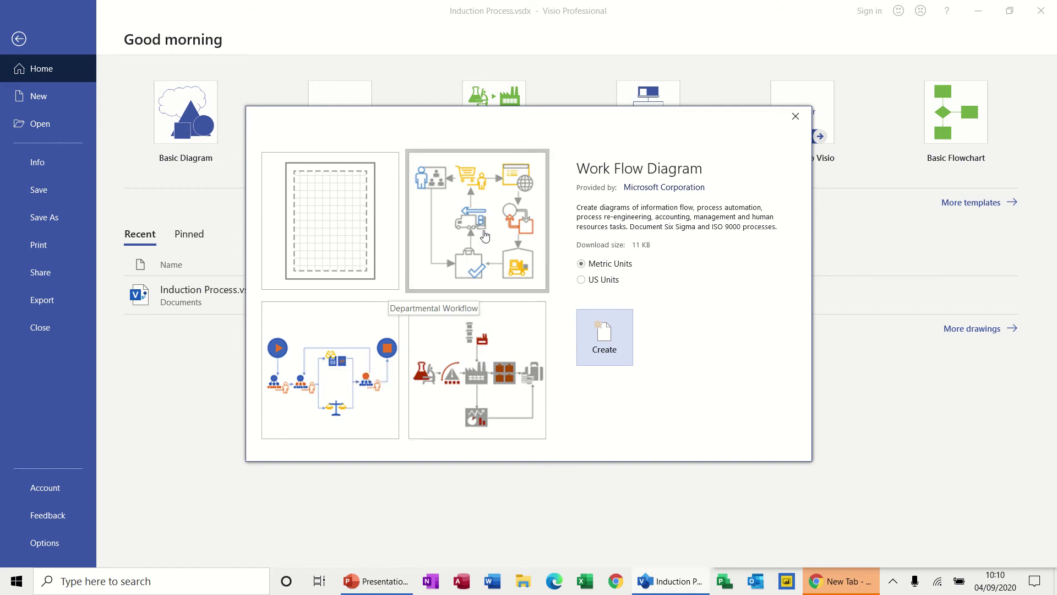
click(485, 236)
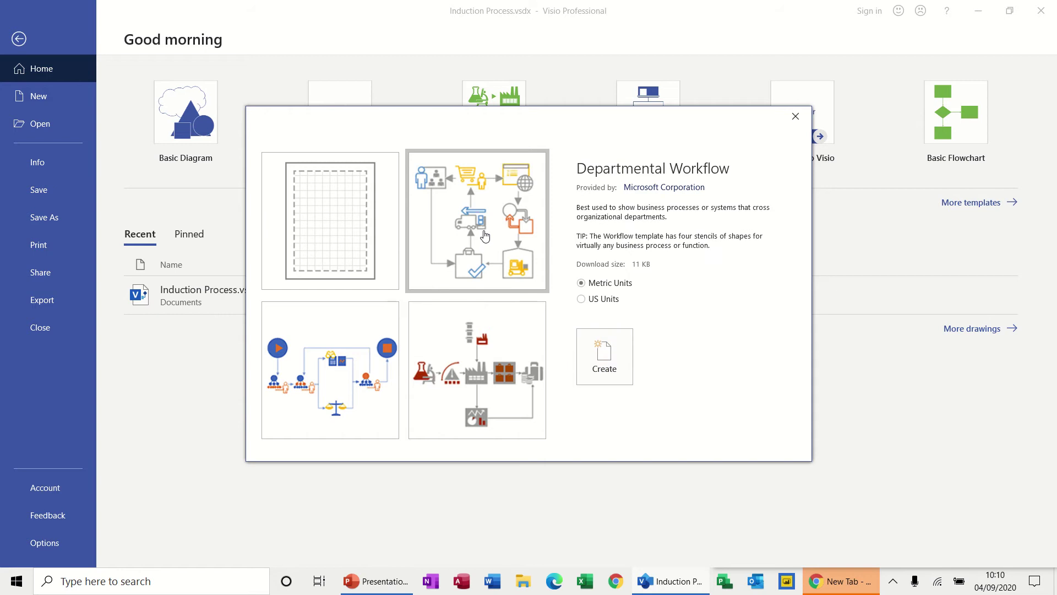
click(603, 357)
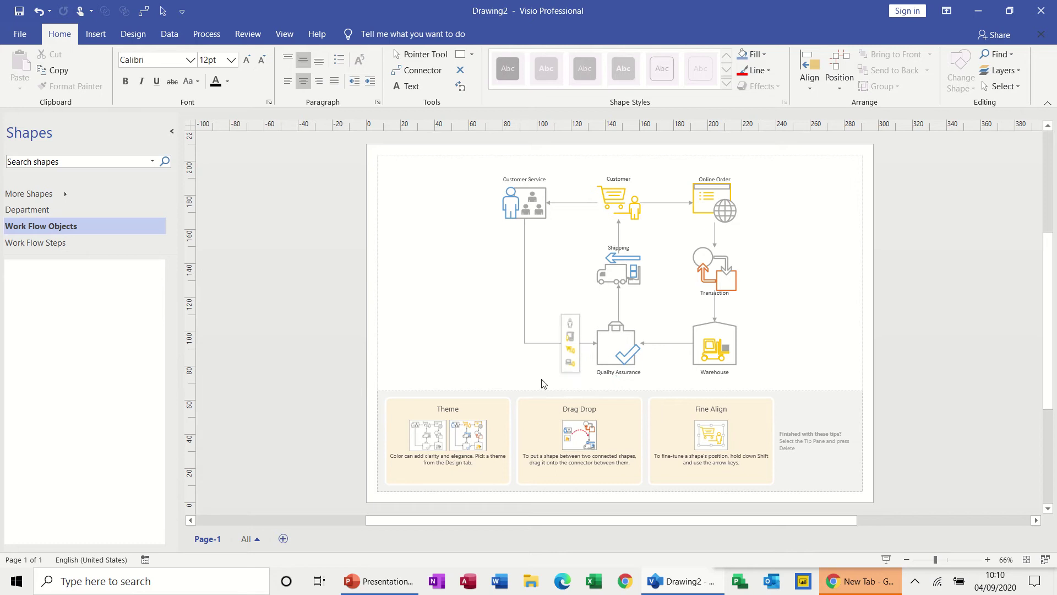
- Delete the tips panel and all sample workflow shapes, leaving a blank page
click(461, 407)
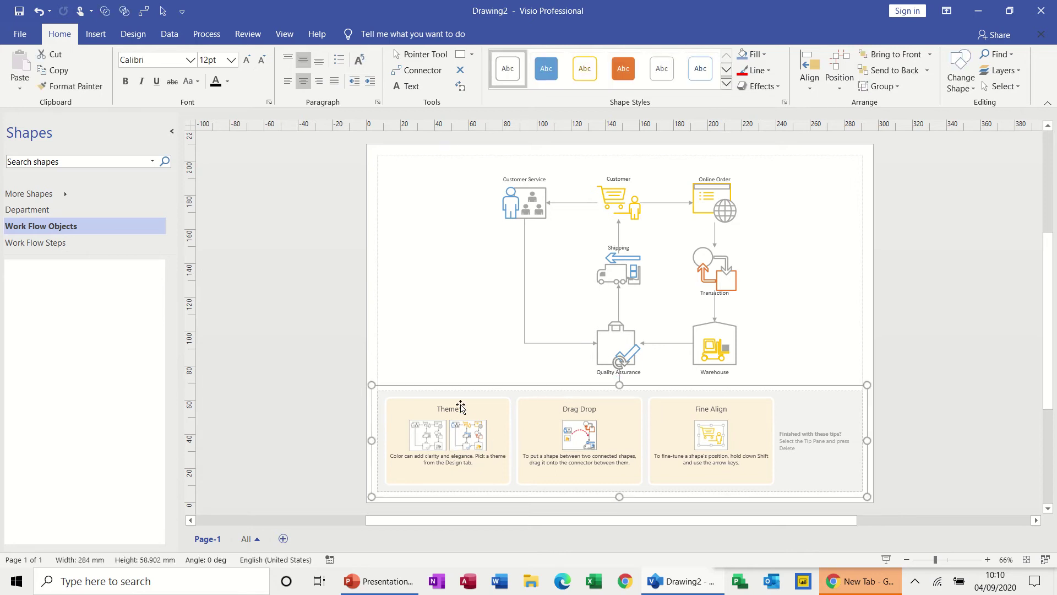
key(Delete)
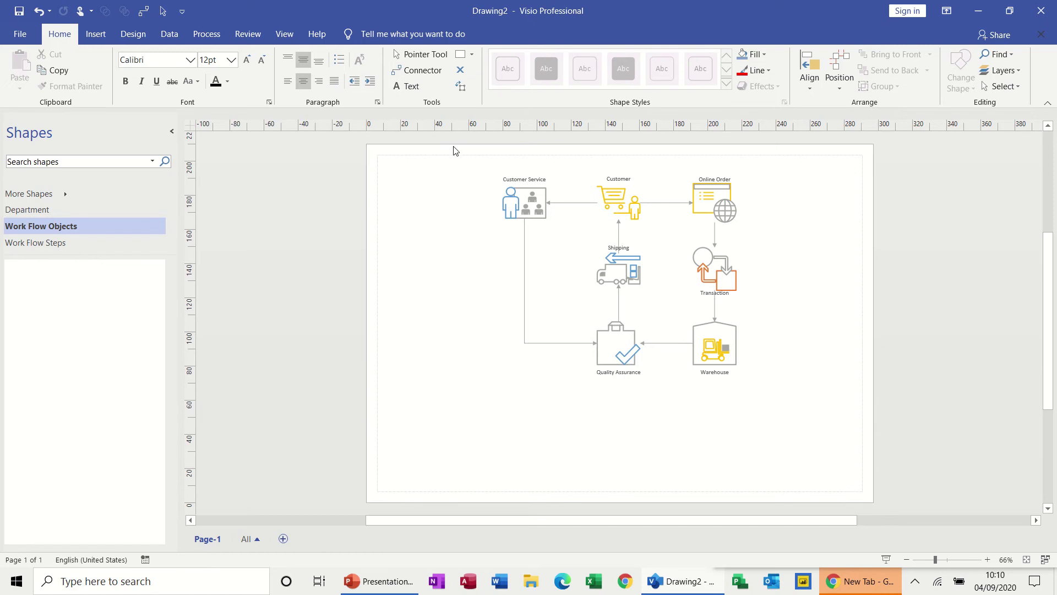
key(ctrl+a)
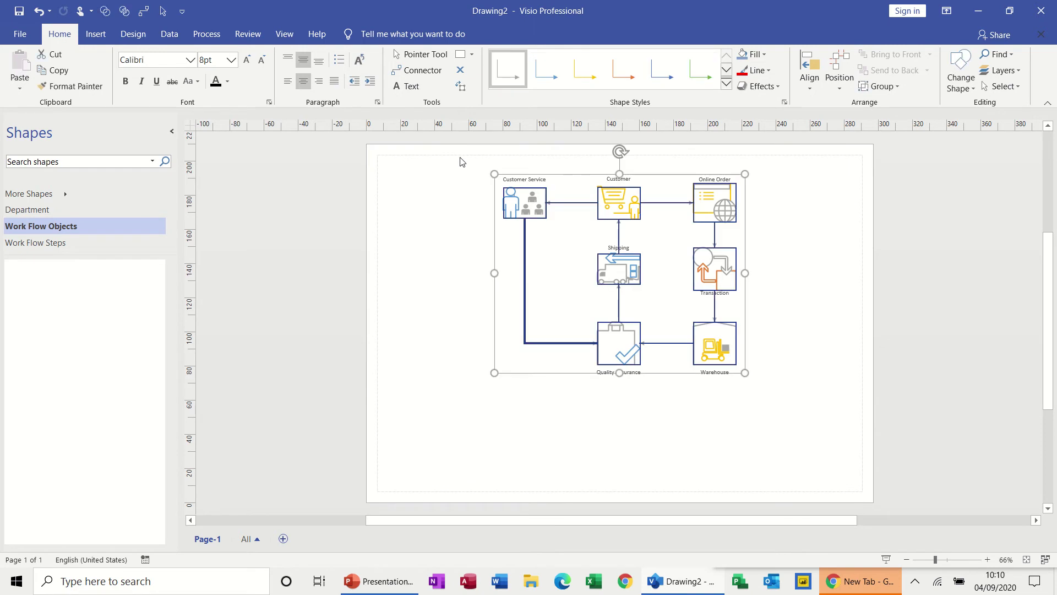
key(Delete)
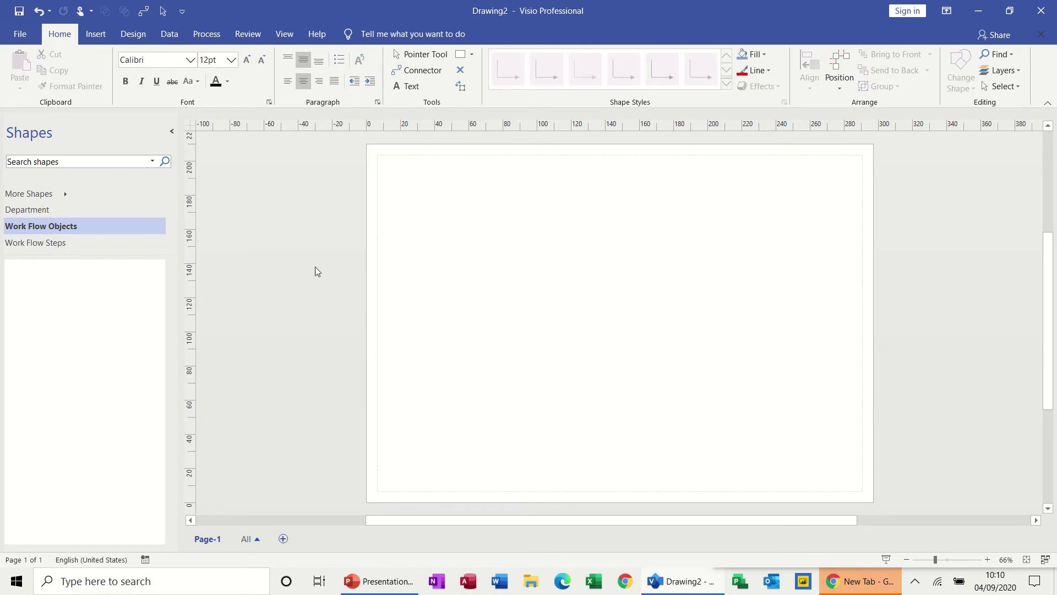
- Browse the Department, Work Flow Objects and Work Flow Steps stencils, ending on Work Flow Steps
click(68, 247)
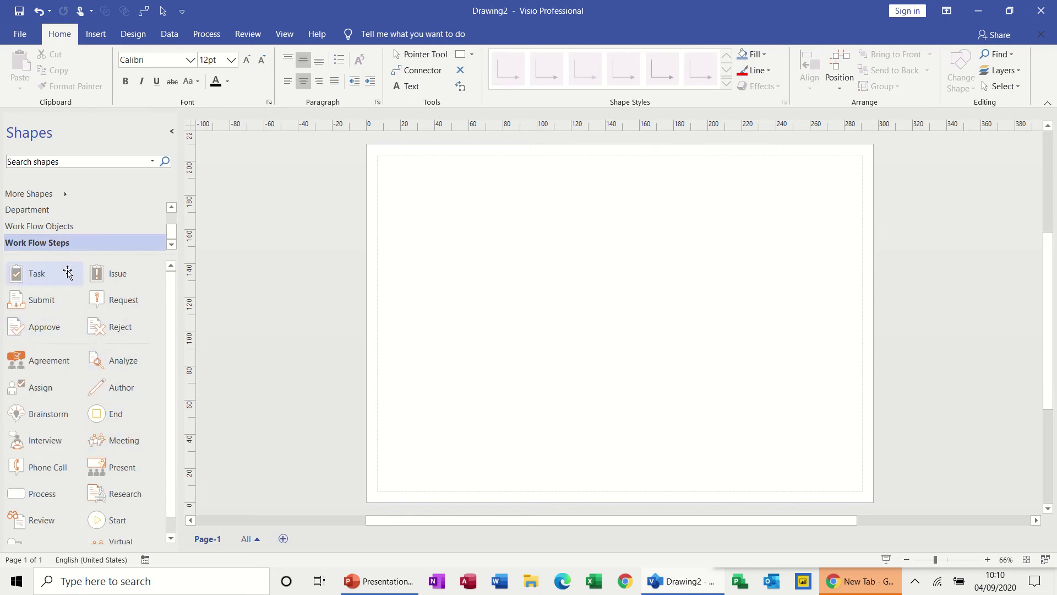
click(52, 226)
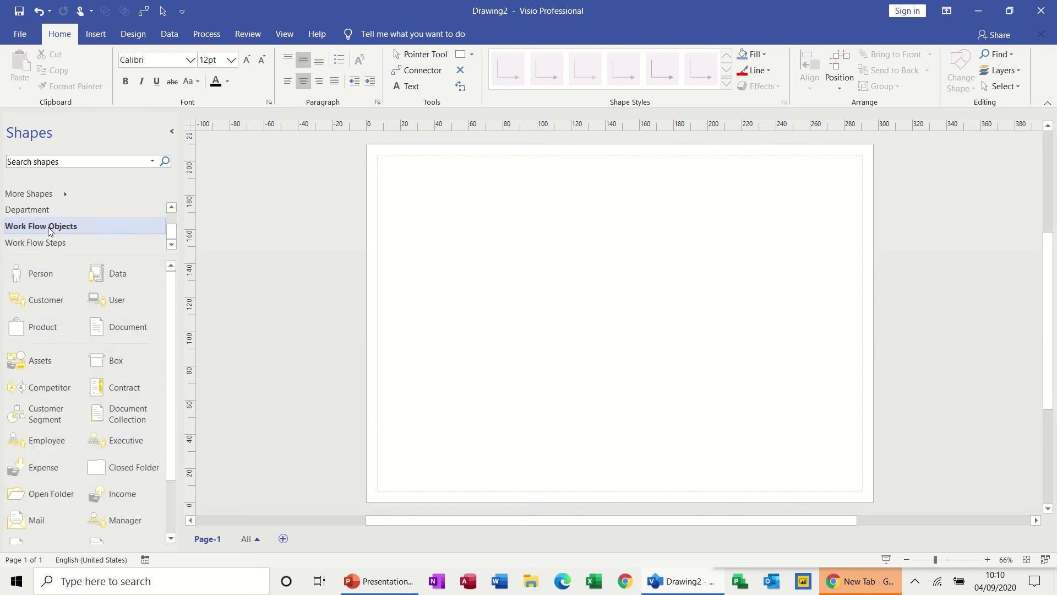
click(43, 215)
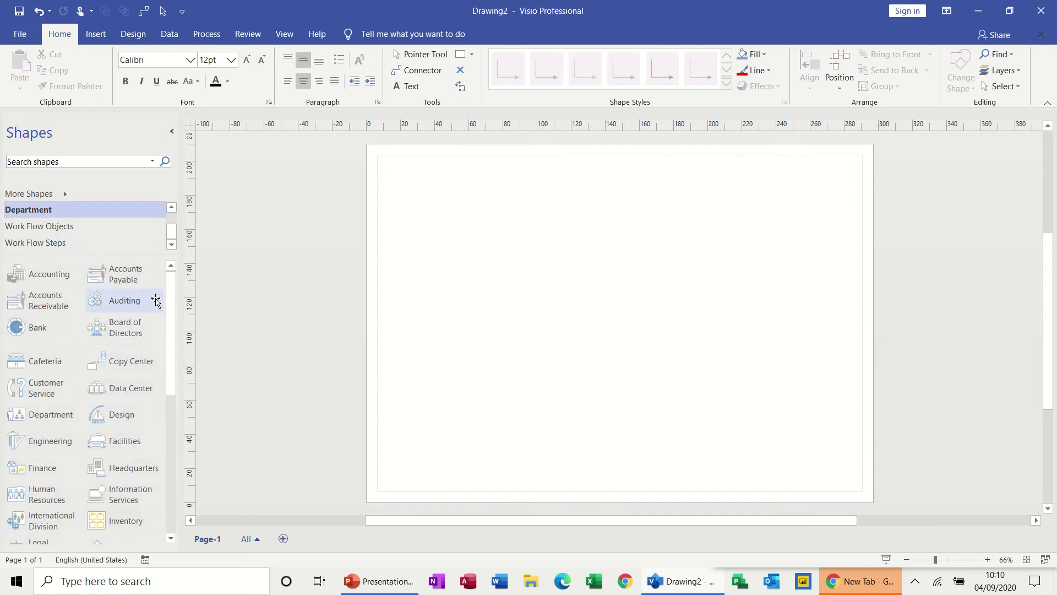
drag(168, 325, 168, 403)
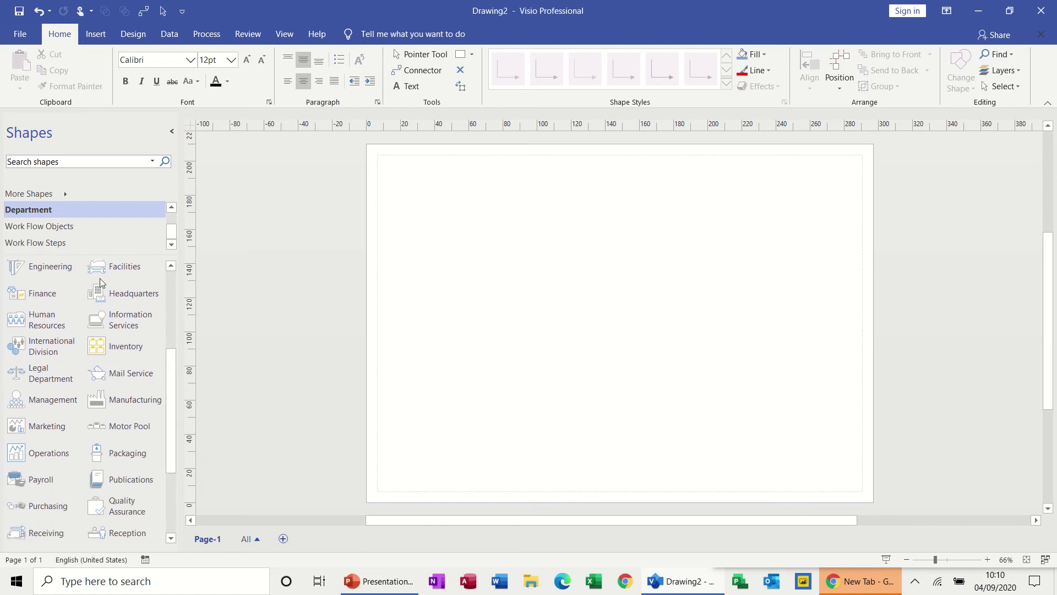
click(69, 233)
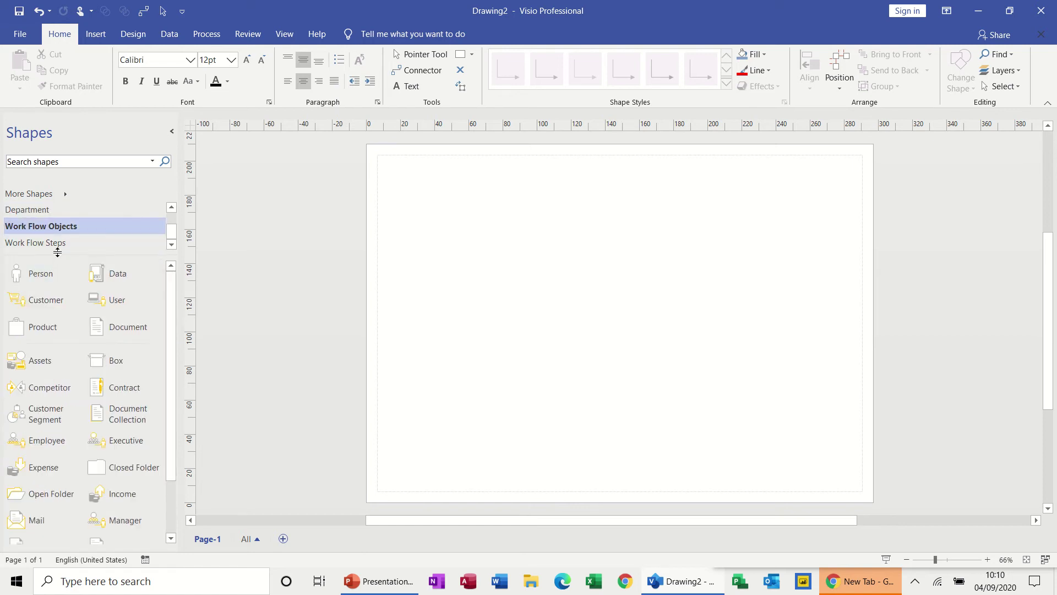
click(54, 245)
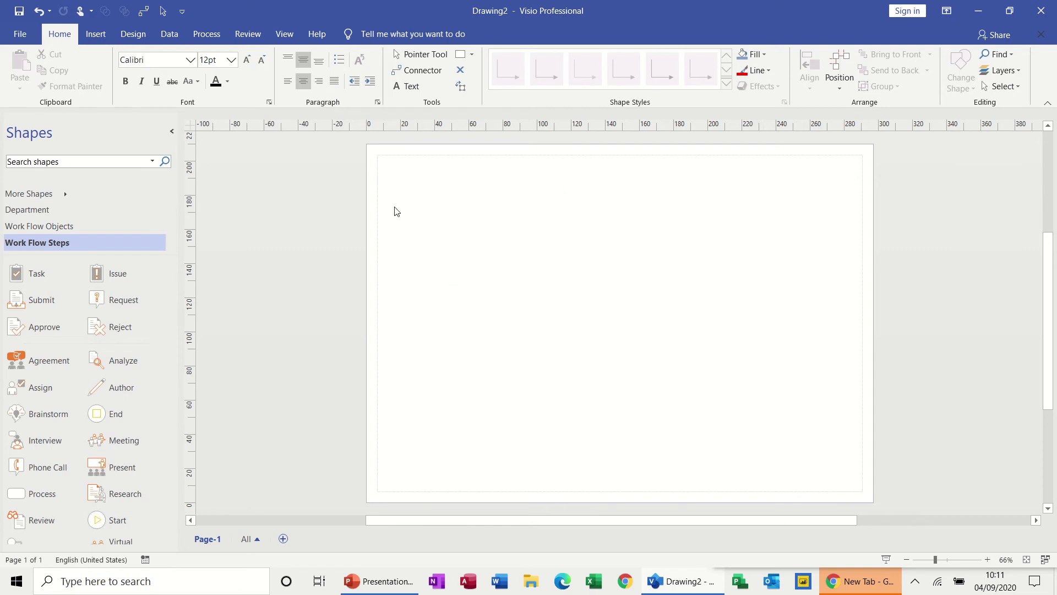
- Apply the orange title-bar border from Design > Borders & Titles
click(138, 36)
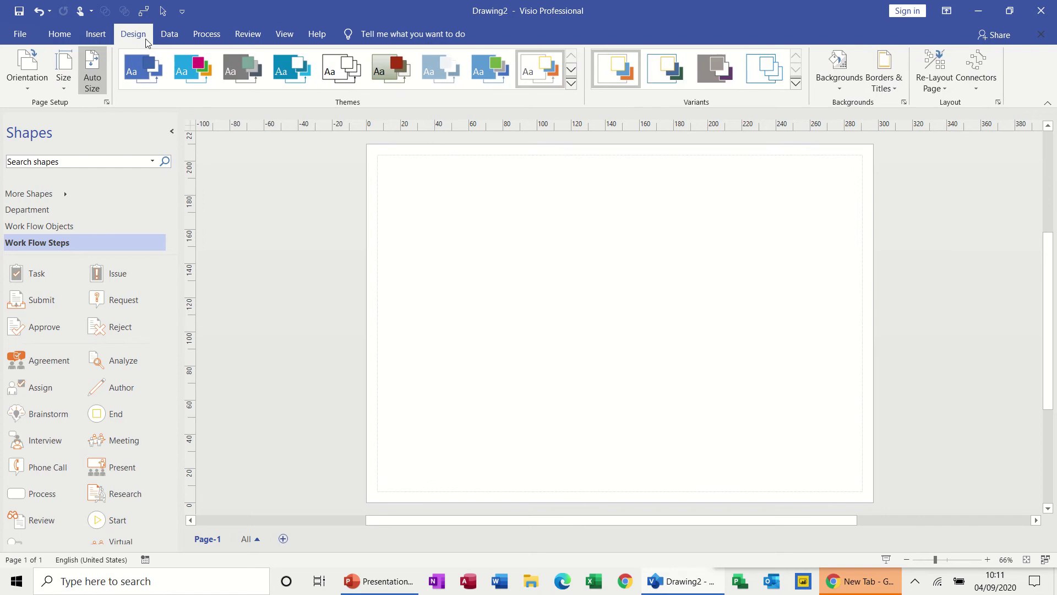
click(877, 77)
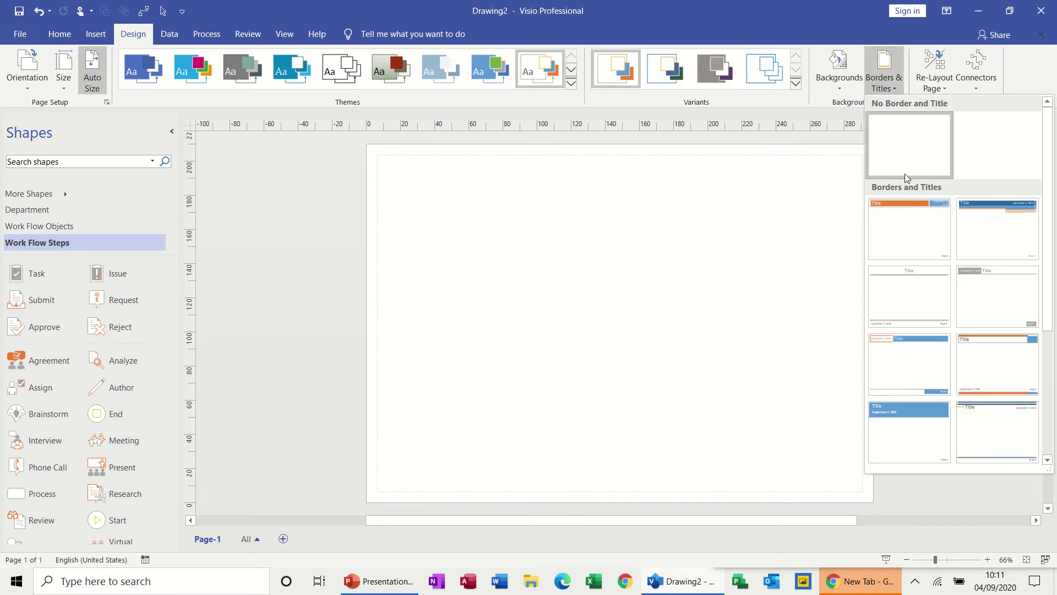
click(905, 223)
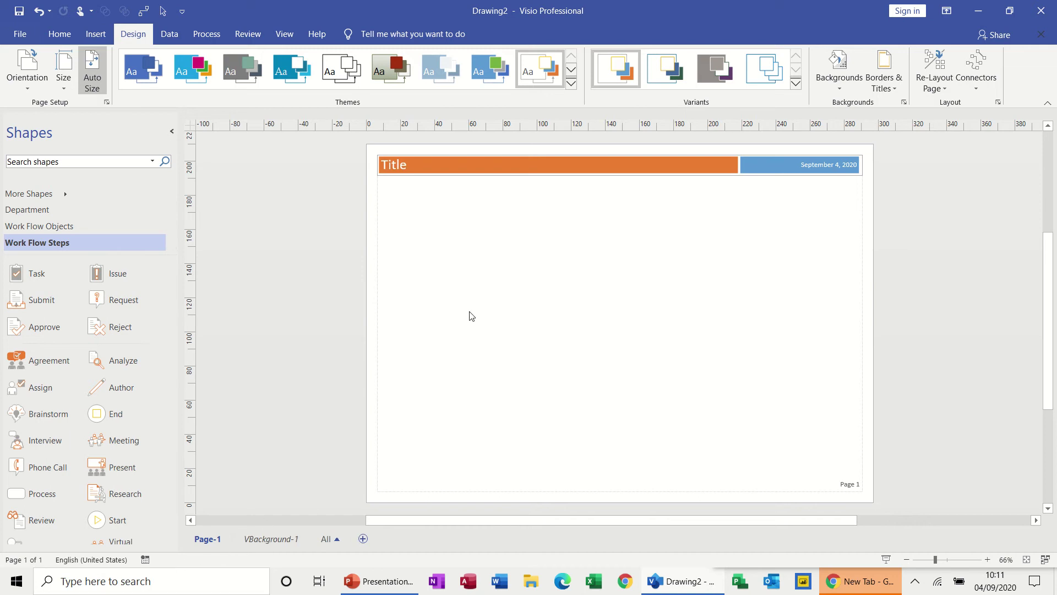
- On VBackground-1, set the title to 'IT's Easy TRaining - Induction Process'
click(265, 537)
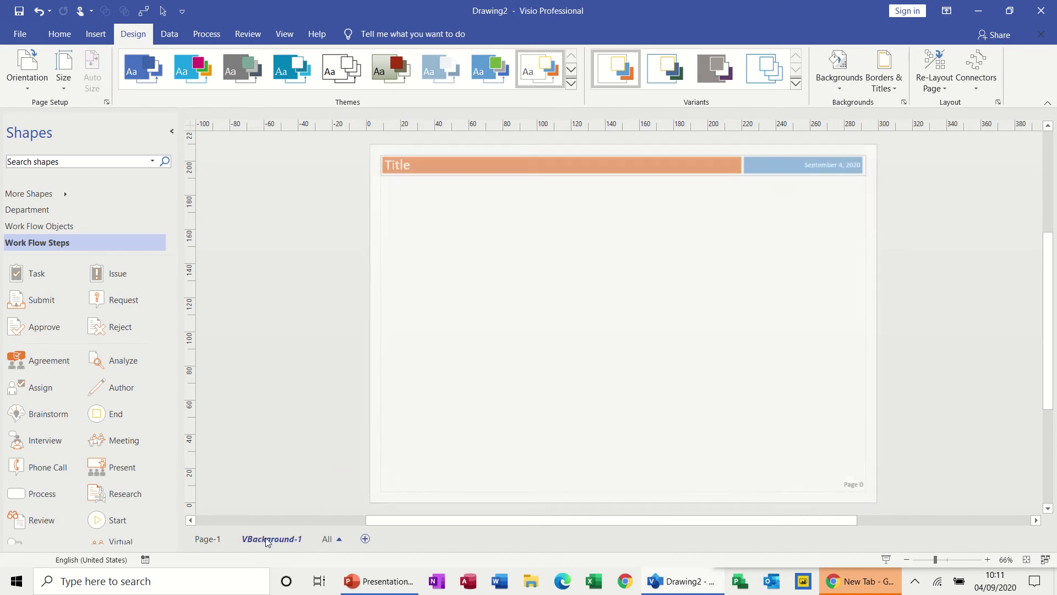
click(413, 167)
click(414, 168)
double_click(414, 167)
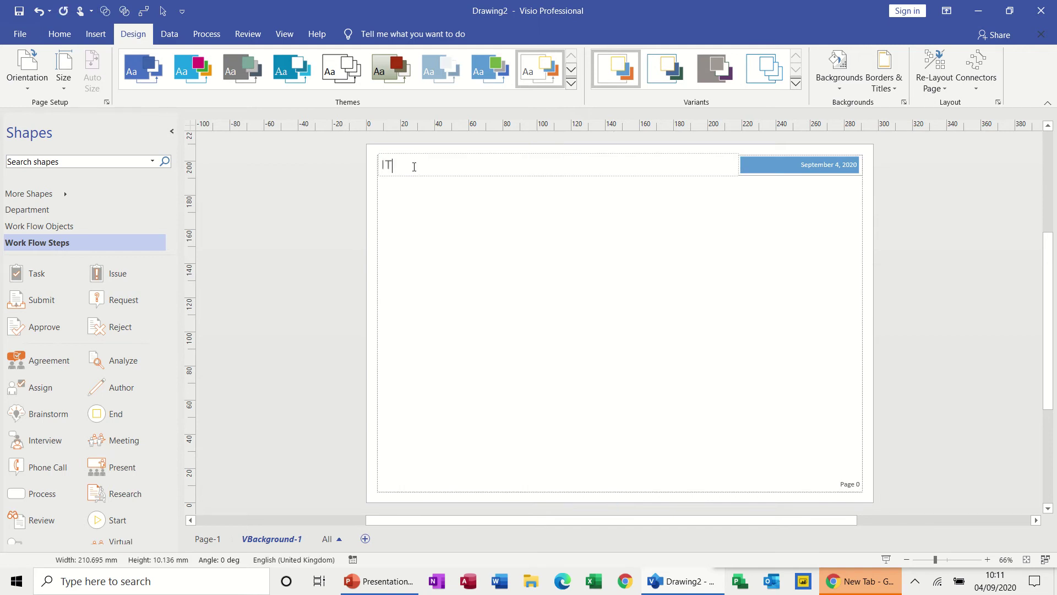
text(IT's )
text(Easy TRa)
text(ining)
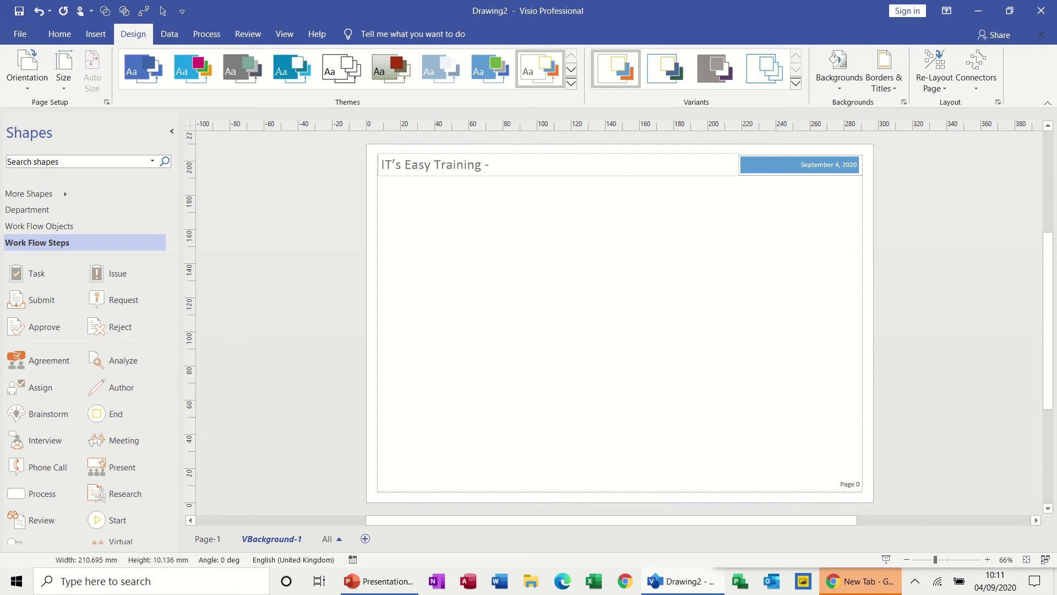
text( - Induction Pro)
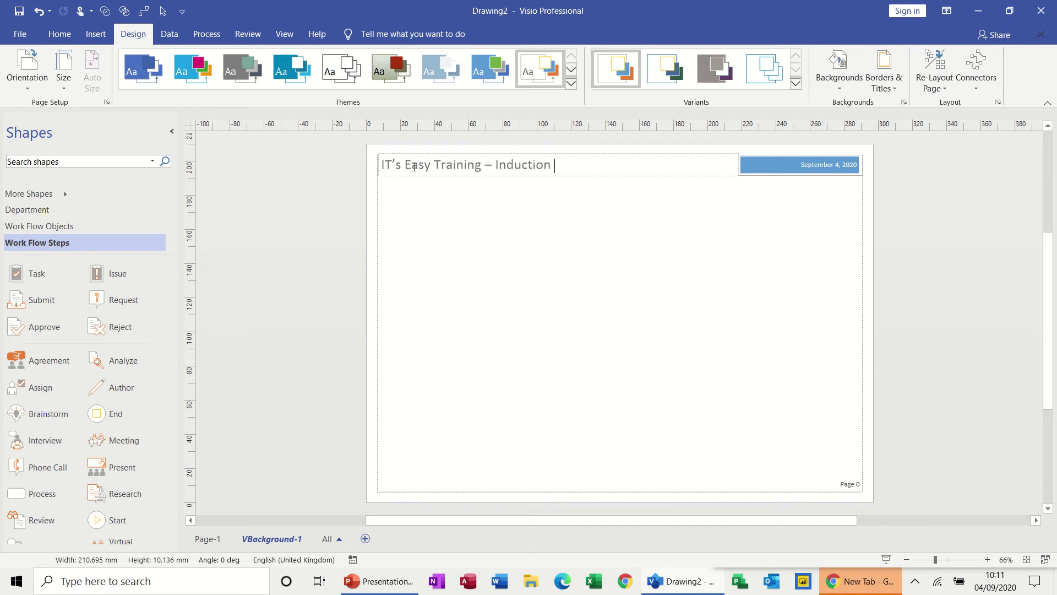
text(cess)
- On Page-1, place a Start shape, a Person figure and a Reception shape in a row
click(213, 540)
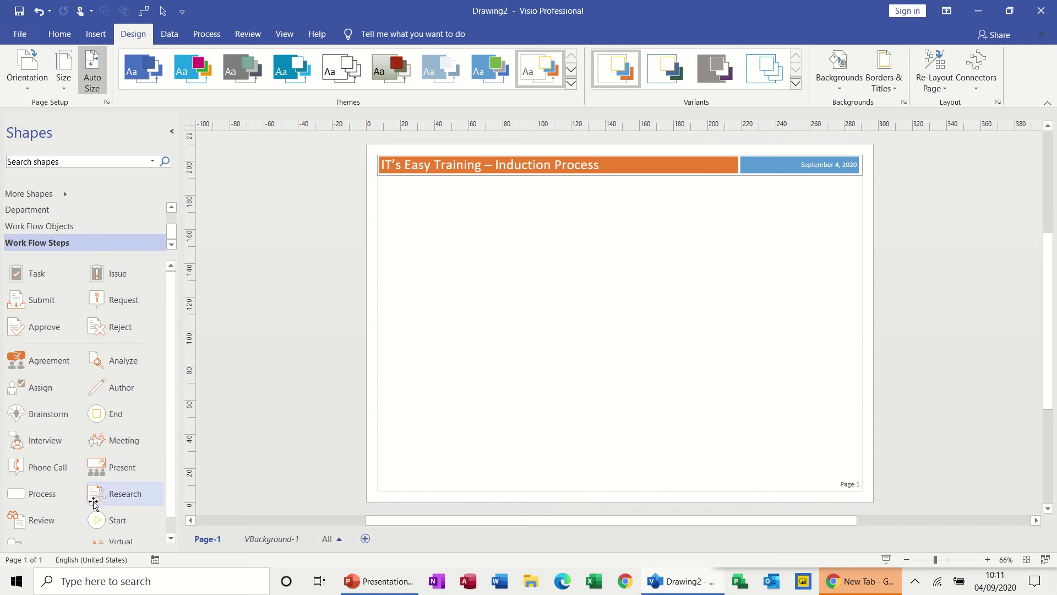
drag(99, 521, 410, 216)
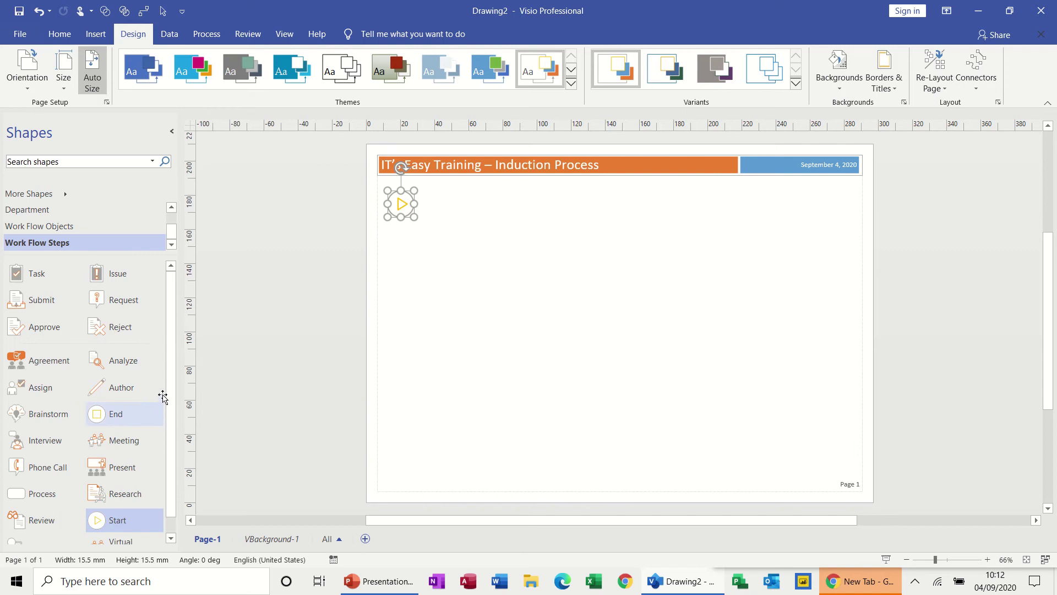
click(80, 228)
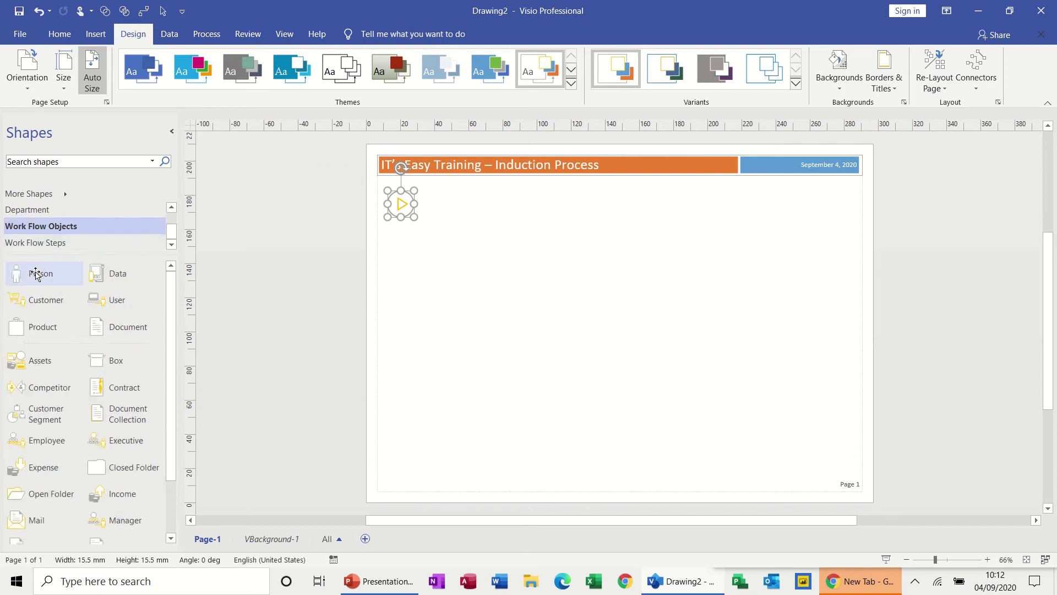
drag(35, 274, 449, 207)
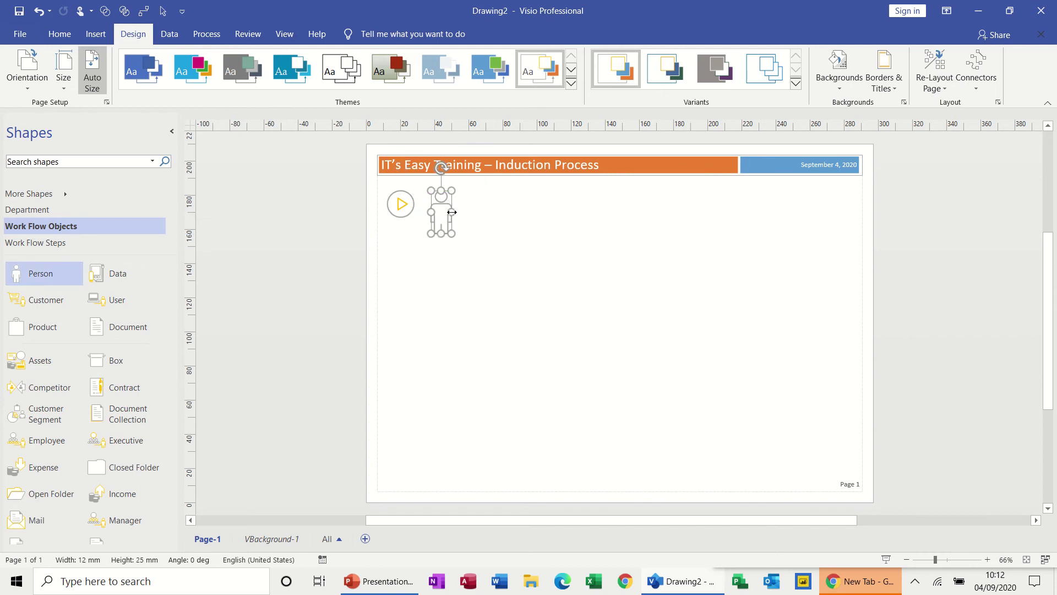
click(464, 212)
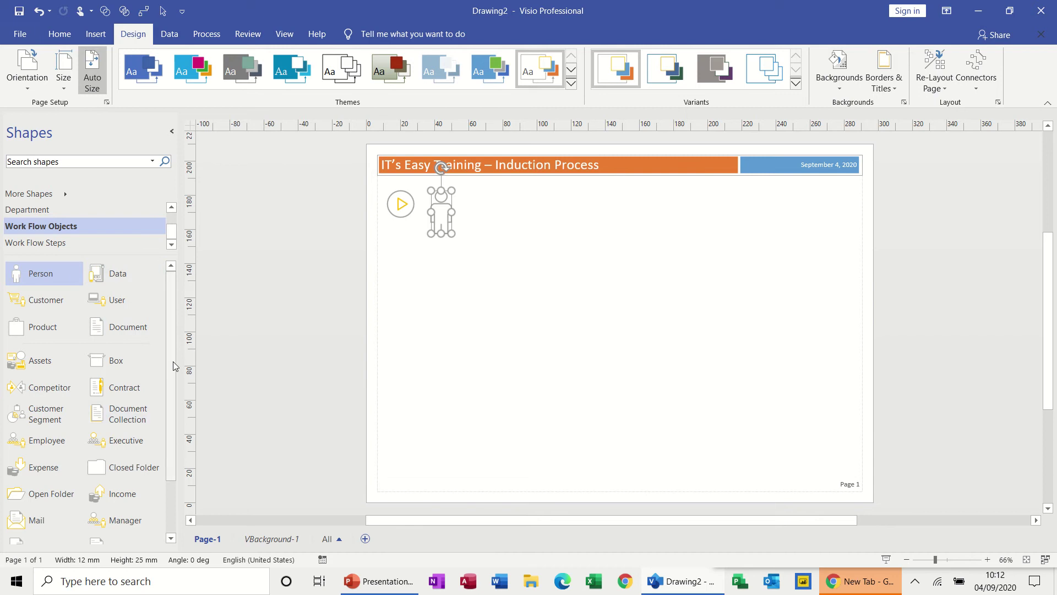
click(57, 211)
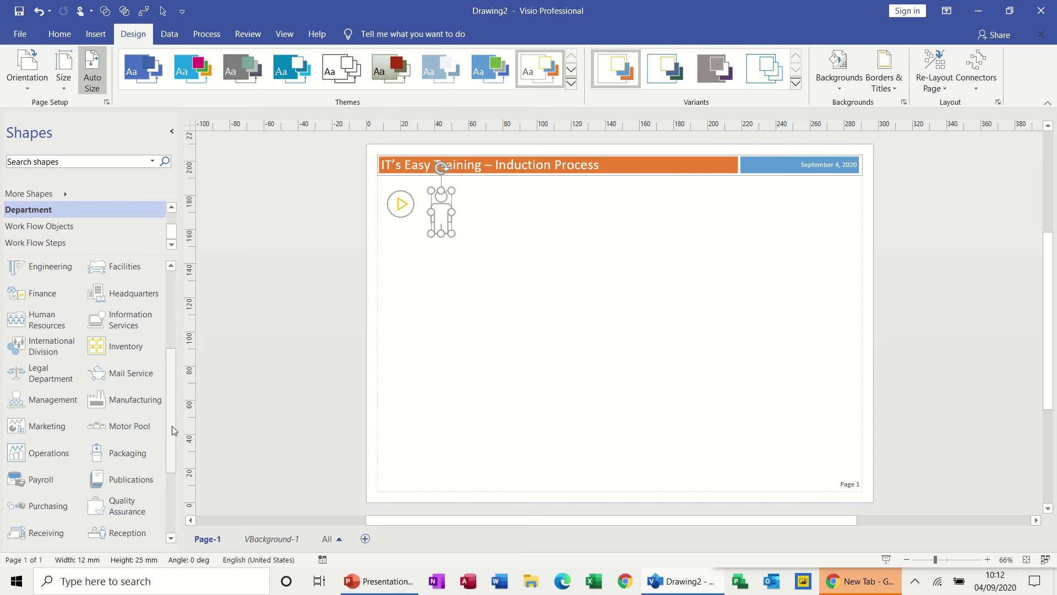
drag(172, 432, 512, 215)
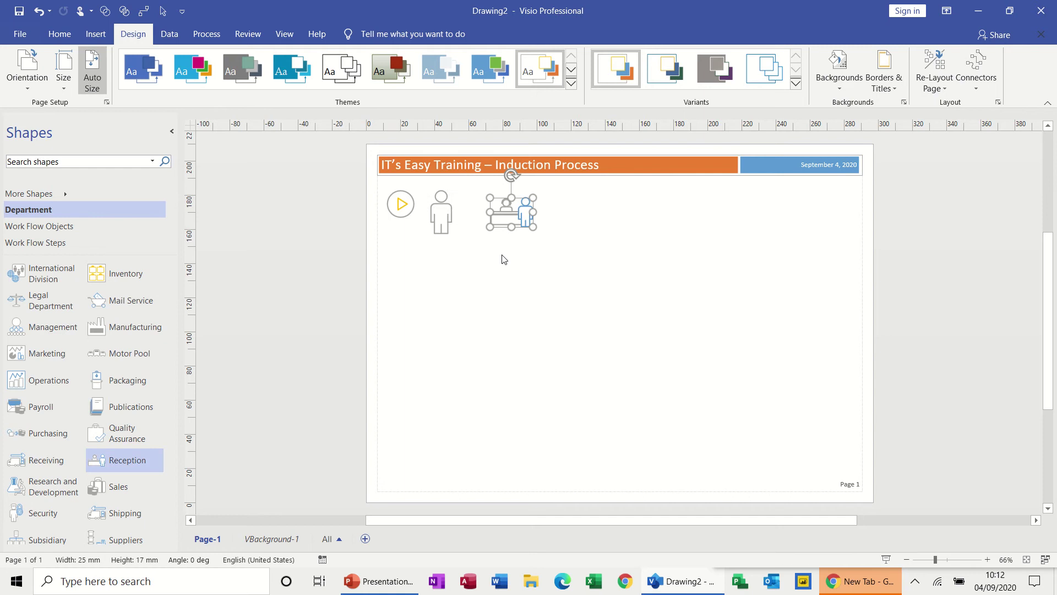
click(445, 217)
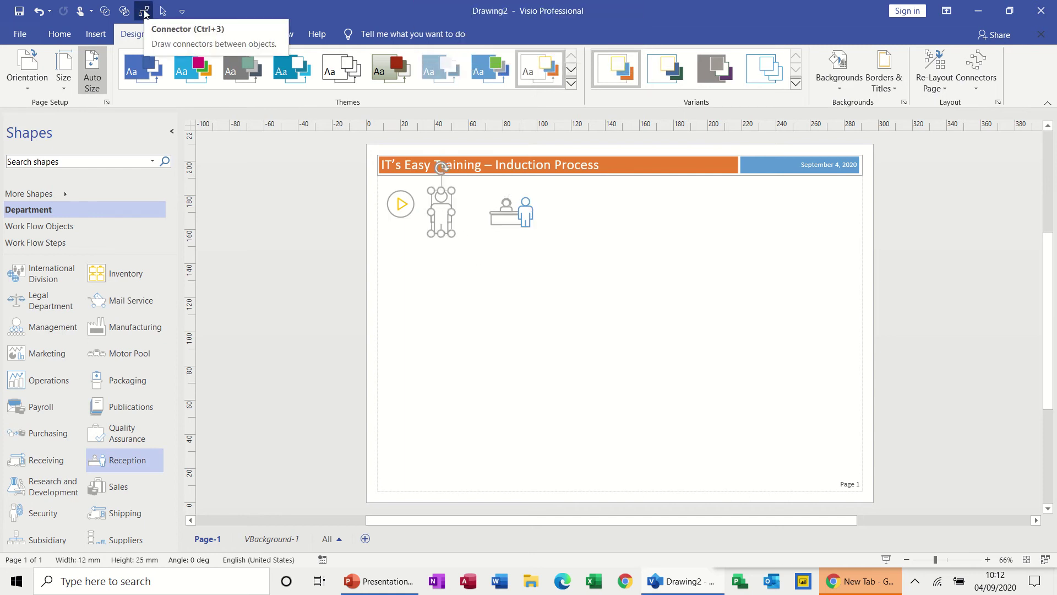
- Connect the person figure to the Reception shape with an arrow labelled 'Issue Pass'
click(58, 33)
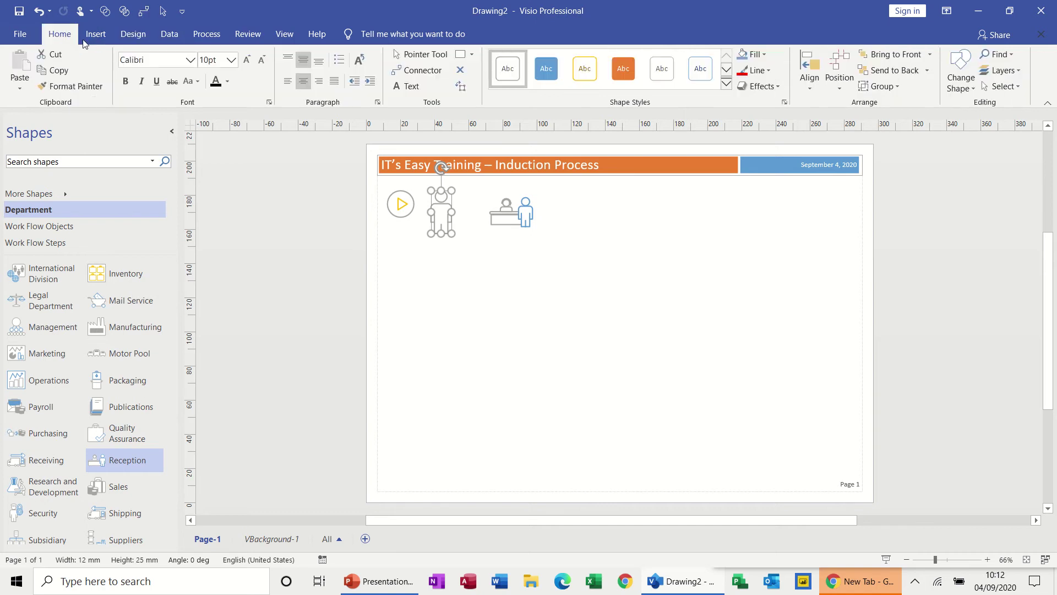
right_click(404, 68)
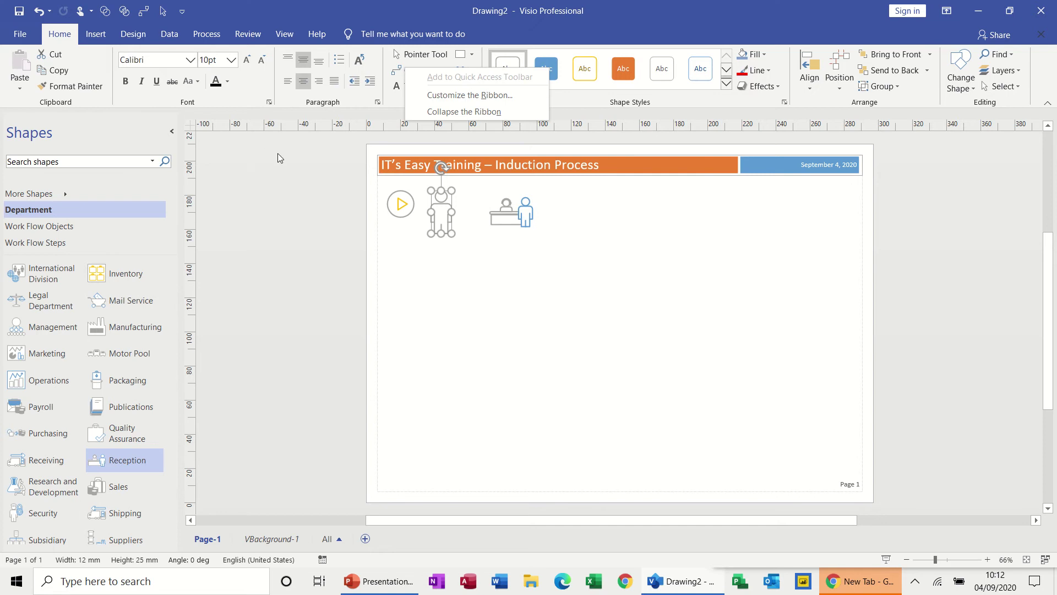
click(144, 11)
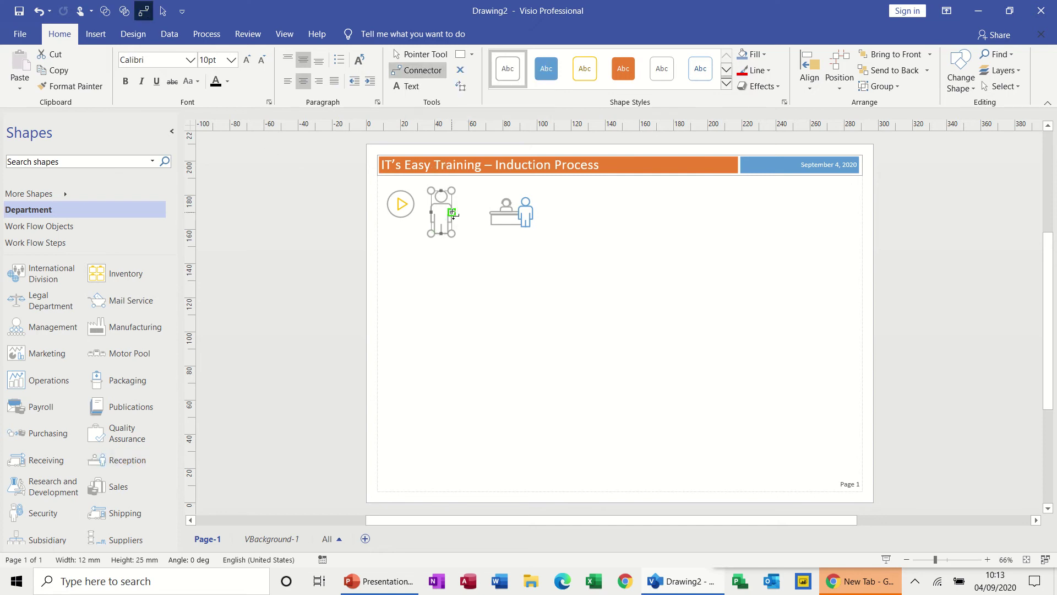
drag(453, 213, 489, 212)
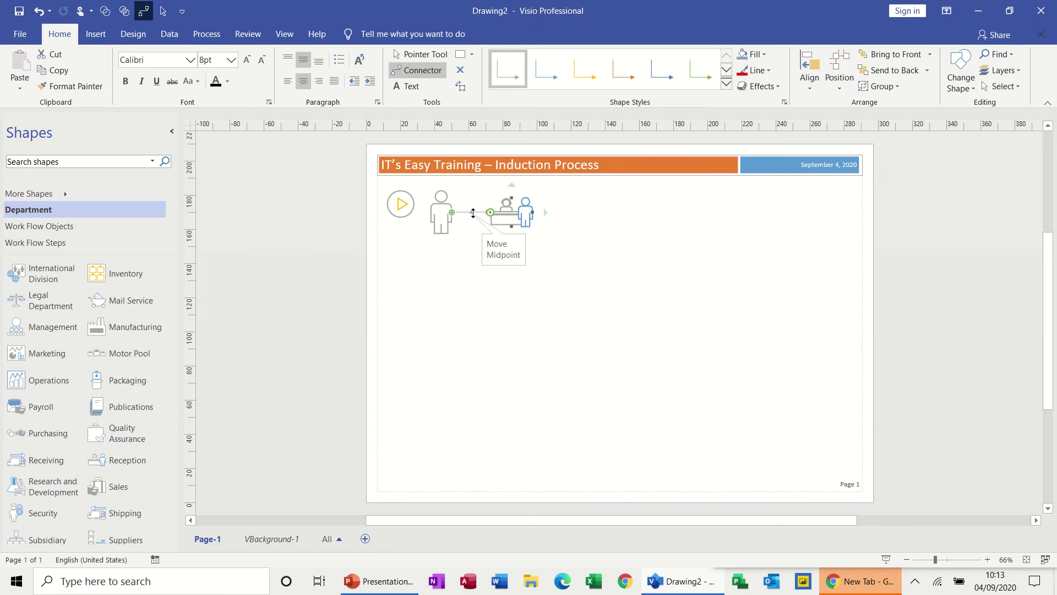
double_click(473, 213)
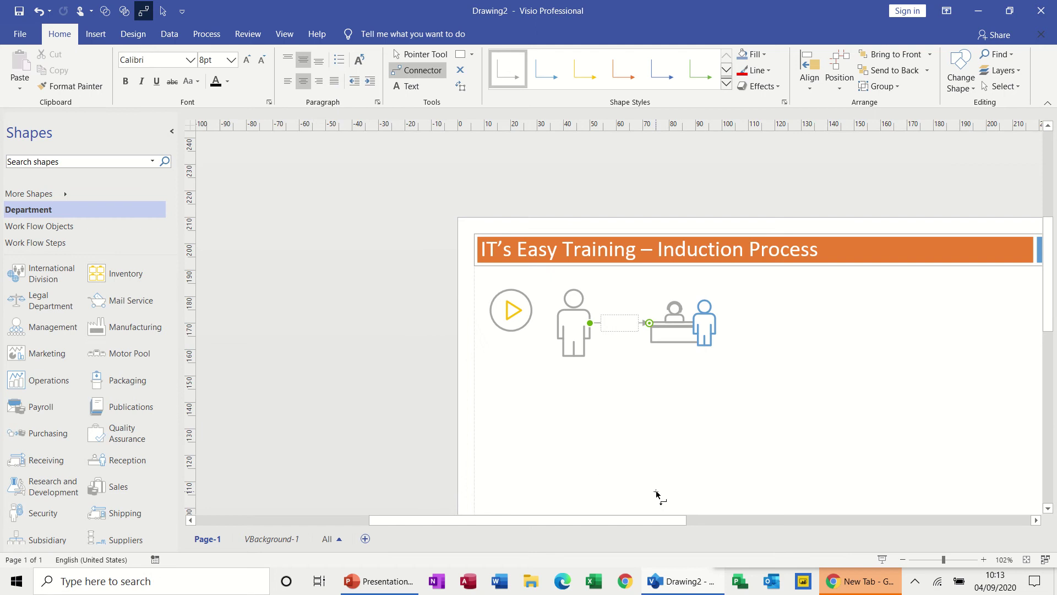
text(Issue Pass)
click(164, 13)
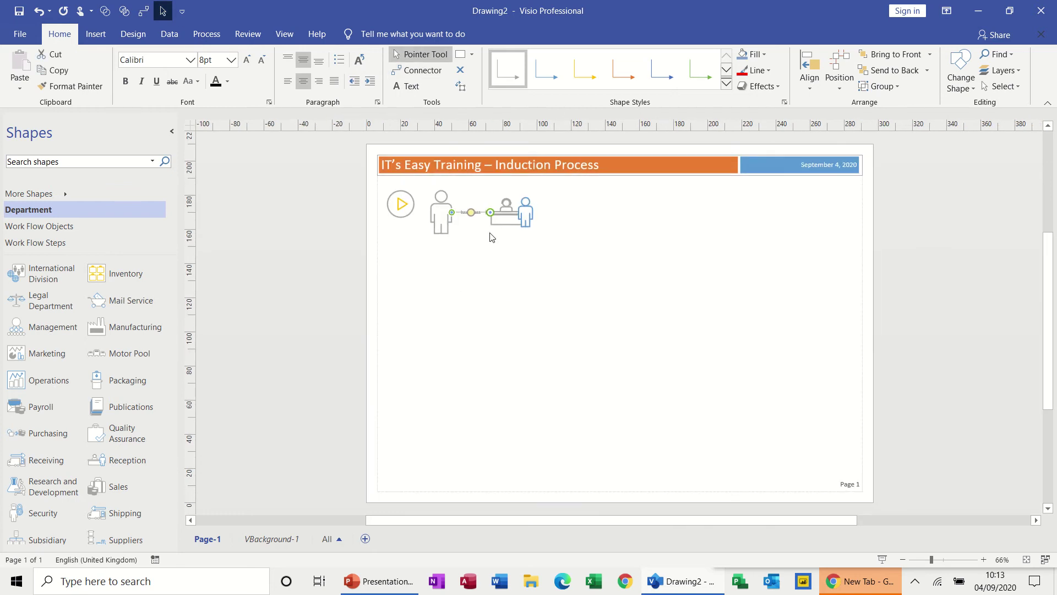
drag(443, 213, 487, 297)
- Undo the accidental move, label the person 'New Employee', and duplicate it right of Reception
key(ctrl+z)
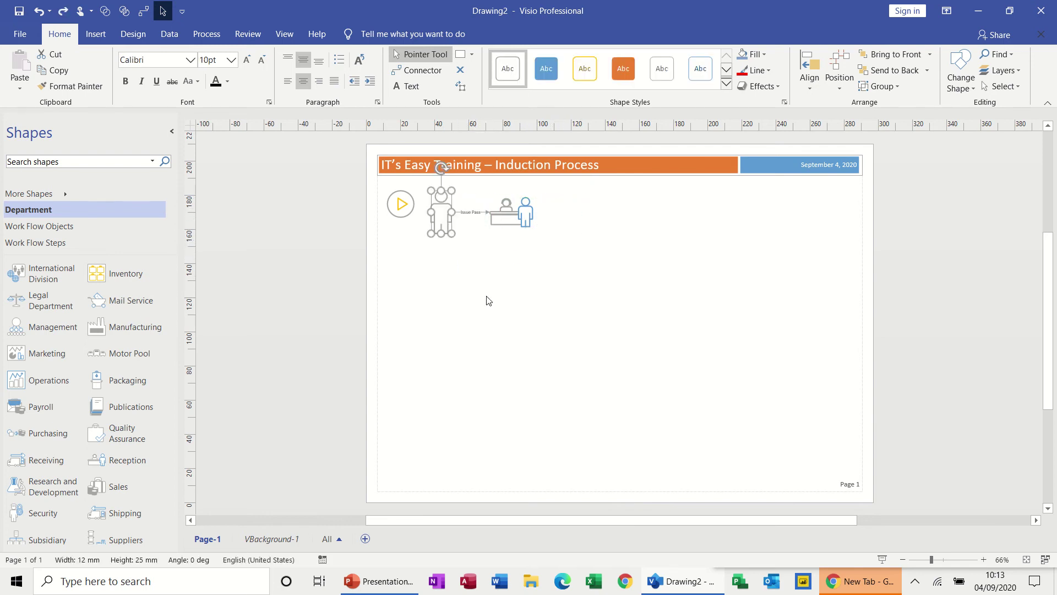
double_click(442, 221)
text(Ne)
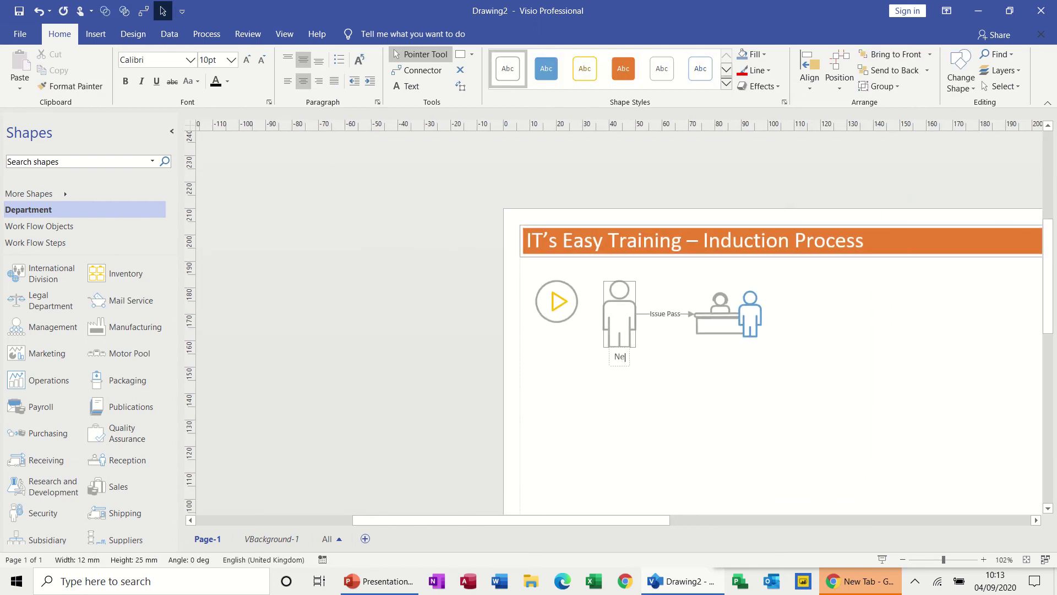
text(w Employee)
click(708, 423)
key(ctrl+shift+w)
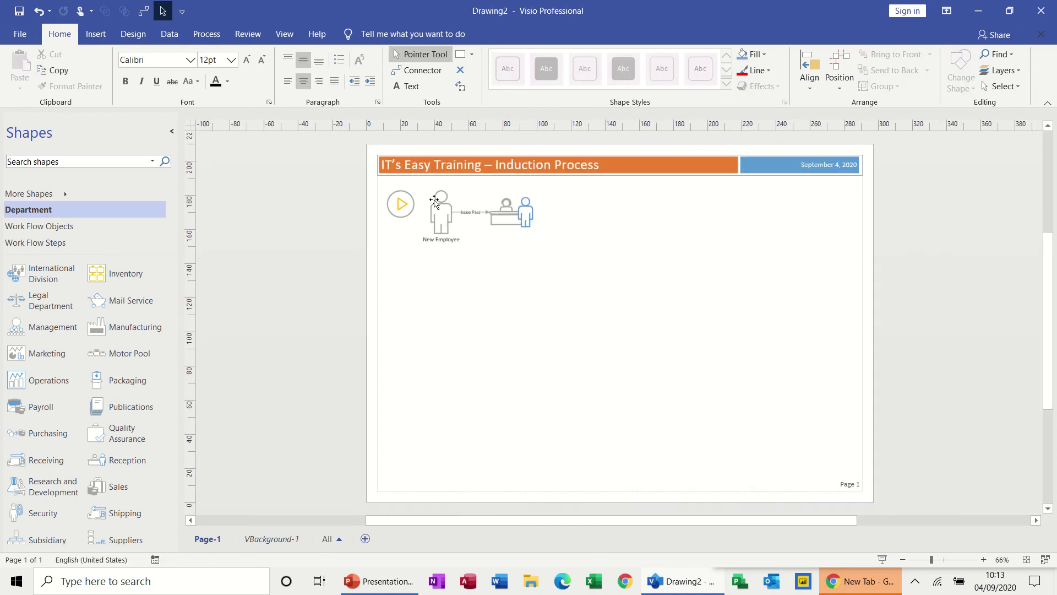
drag(435, 208, 576, 212)
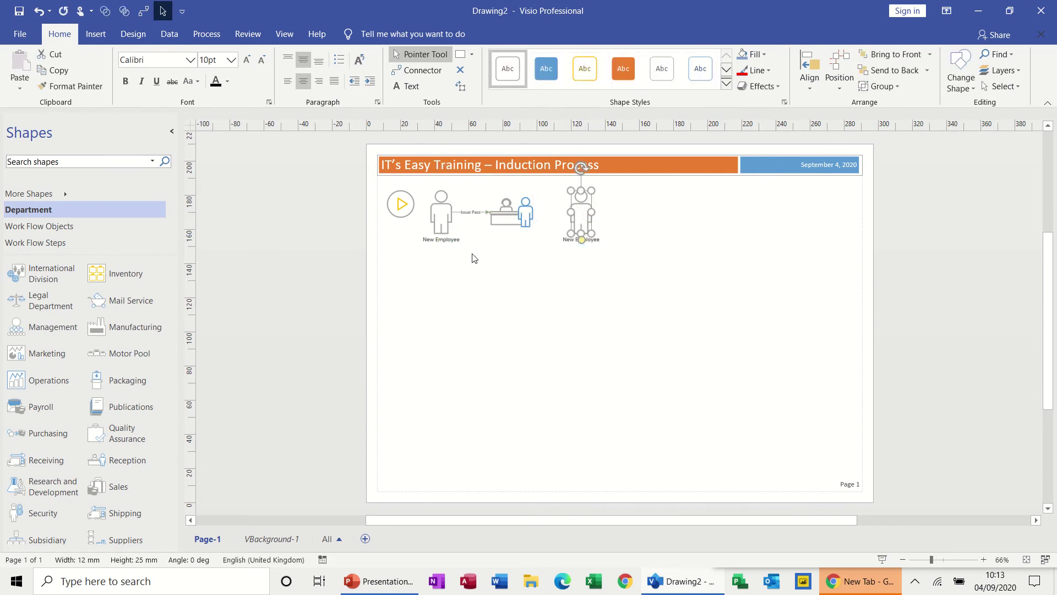
- Draw a connector from the Reception shape to the second New Employee figure
click(143, 11)
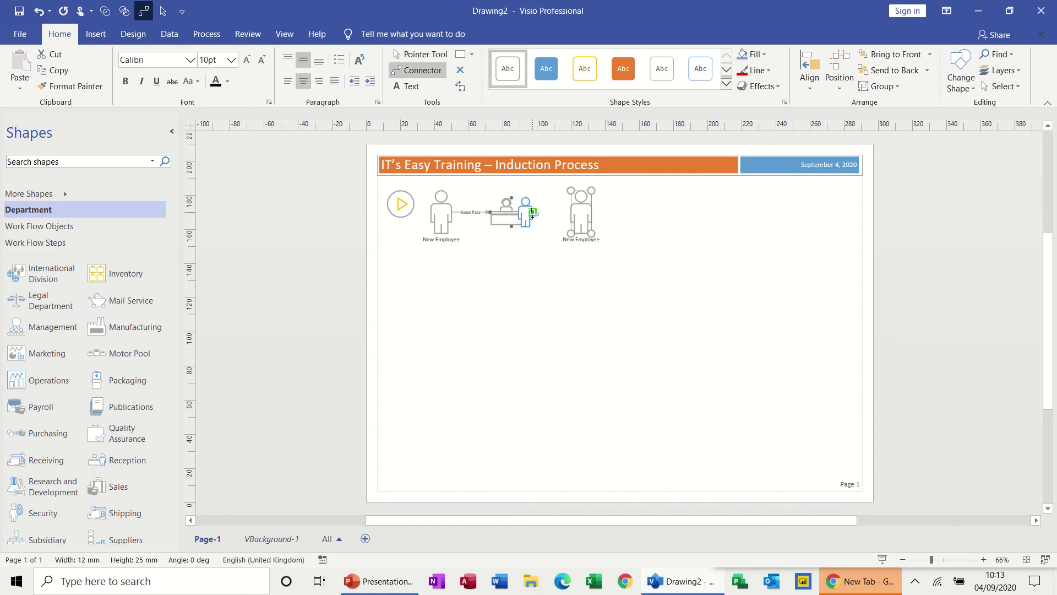
drag(533, 213, 571, 212)
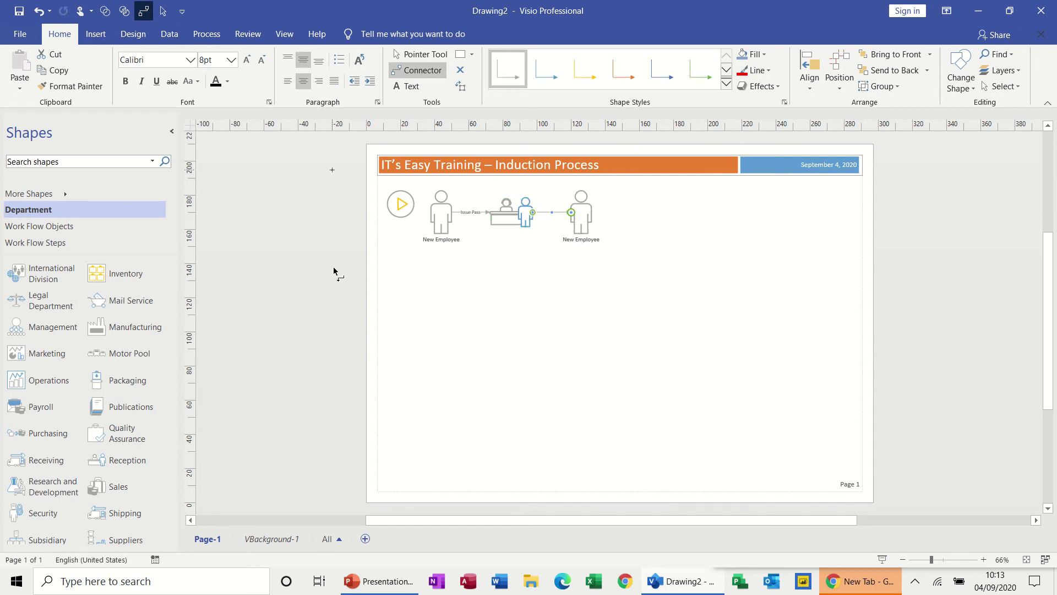
click(166, 15)
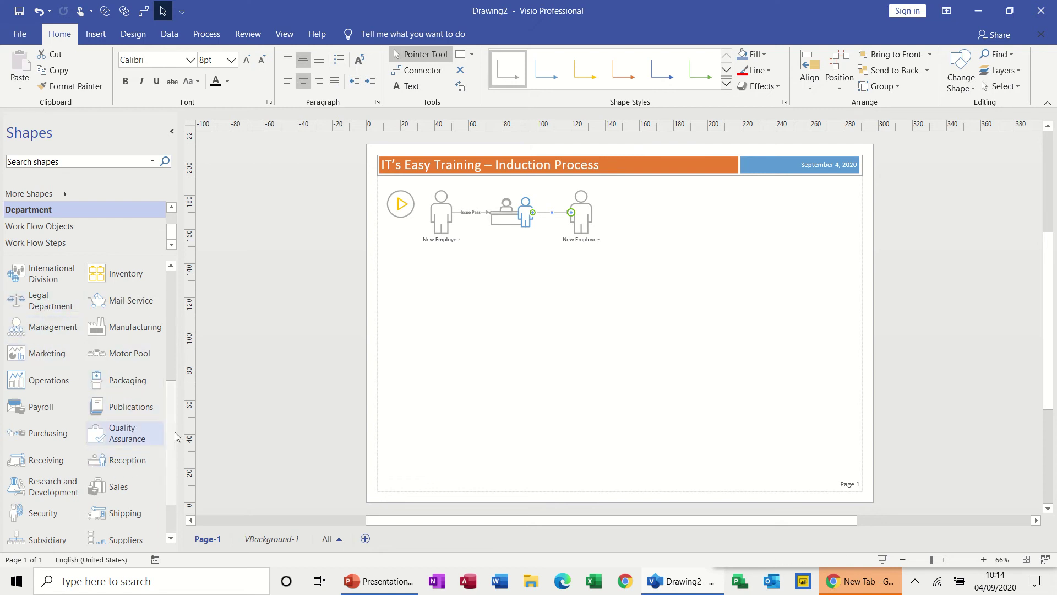
- Add Finance and Human Resources department shapes right of the second New Employee
drag(173, 441, 173, 321)
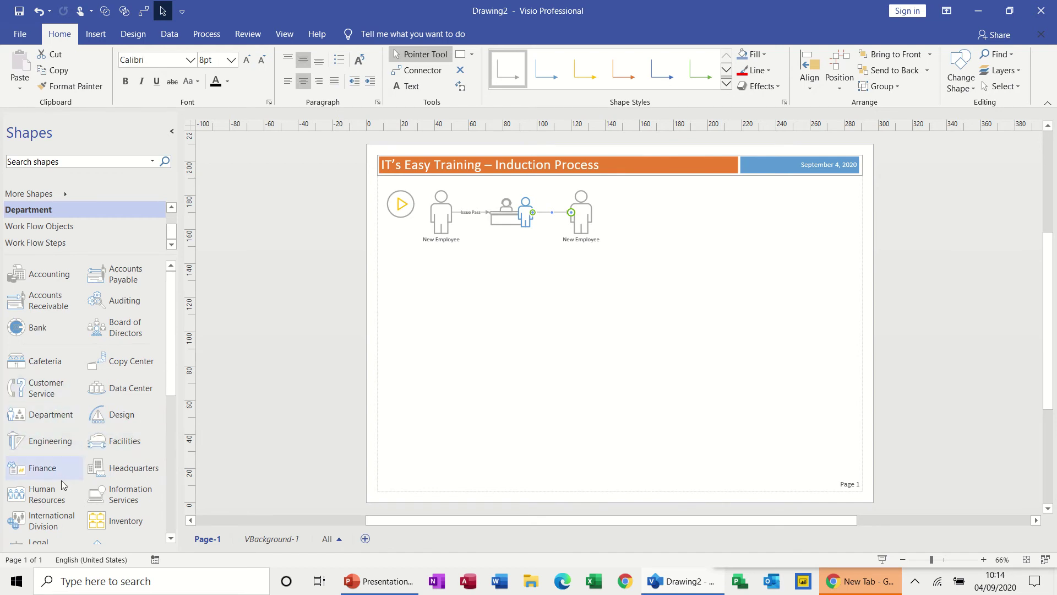
drag(45, 472, 665, 212)
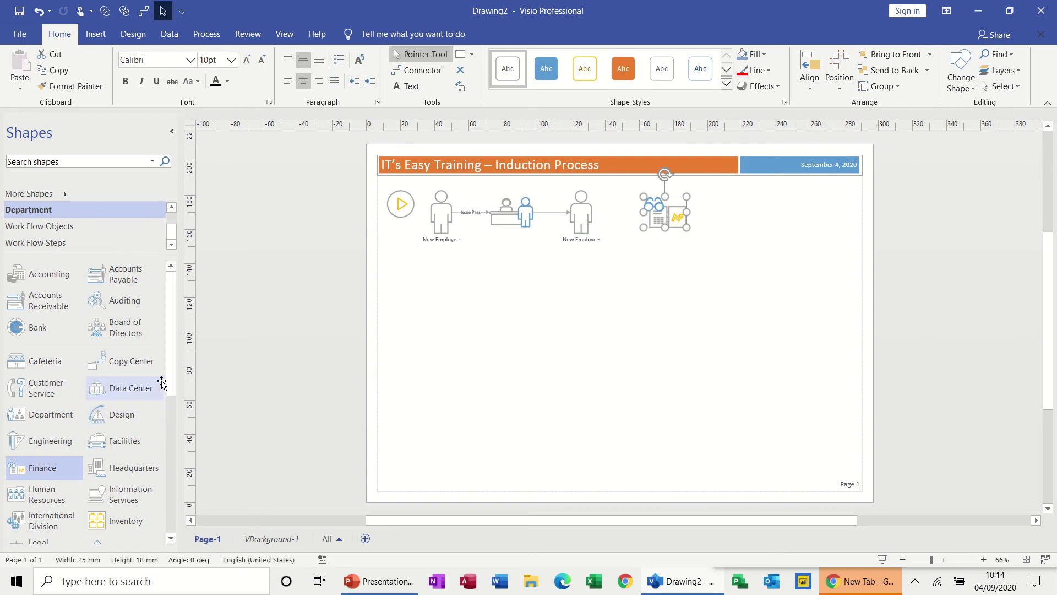
drag(47, 492, 788, 220)
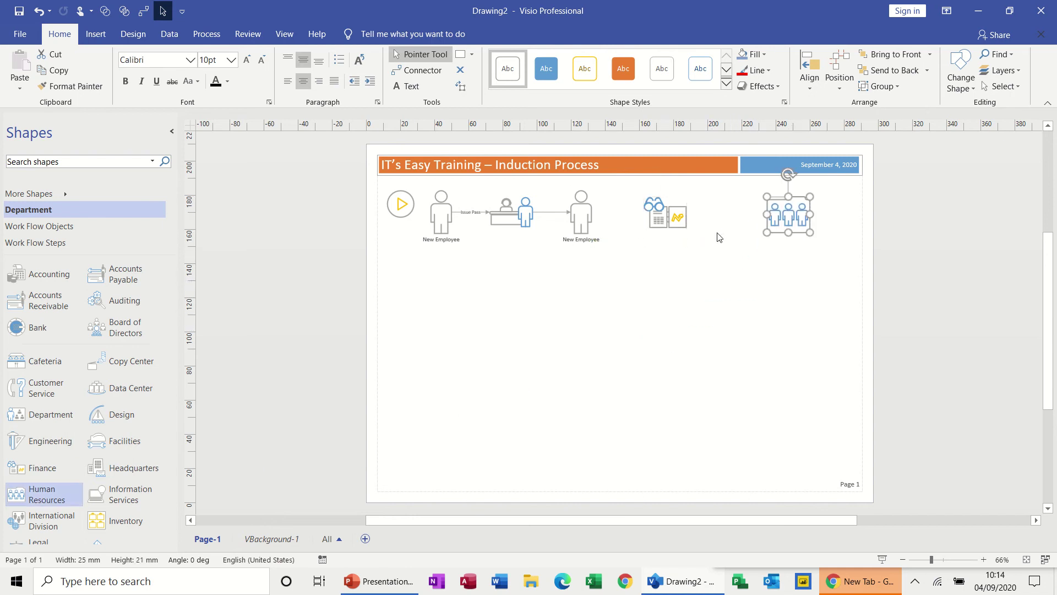
- Link the second New Employee to Finance with a connector labelled 'Issue PAYE'
click(588, 220)
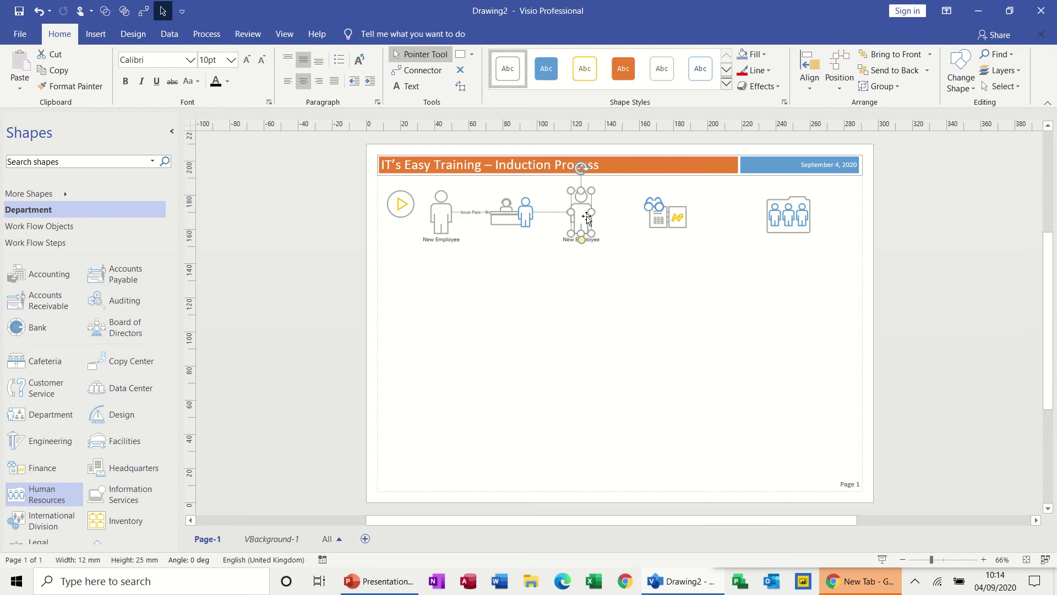
click(140, 15)
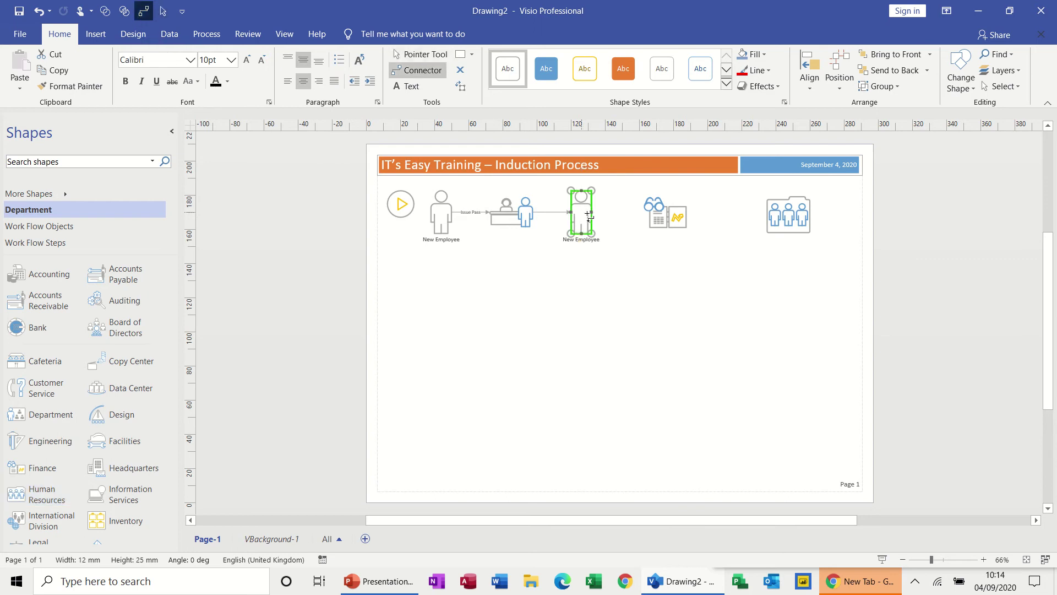
drag(592, 213, 644, 213)
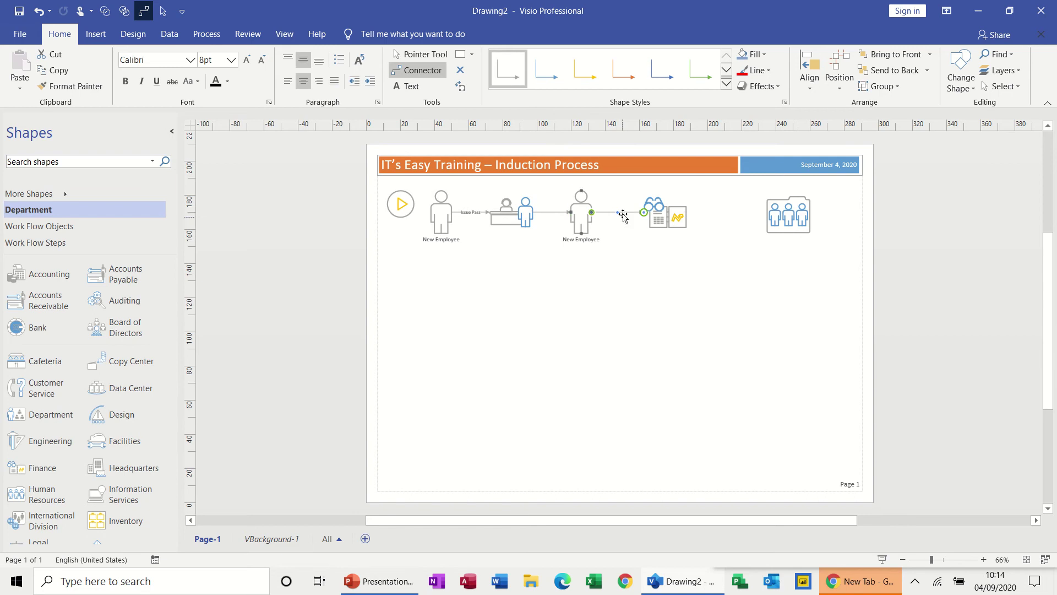
click(161, 10)
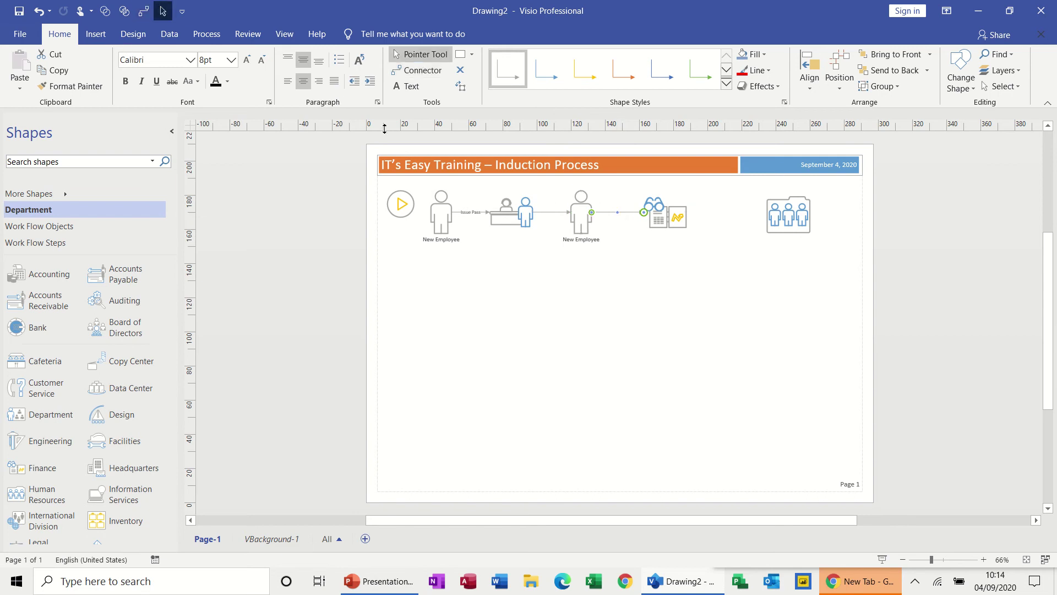
double_click(623, 214)
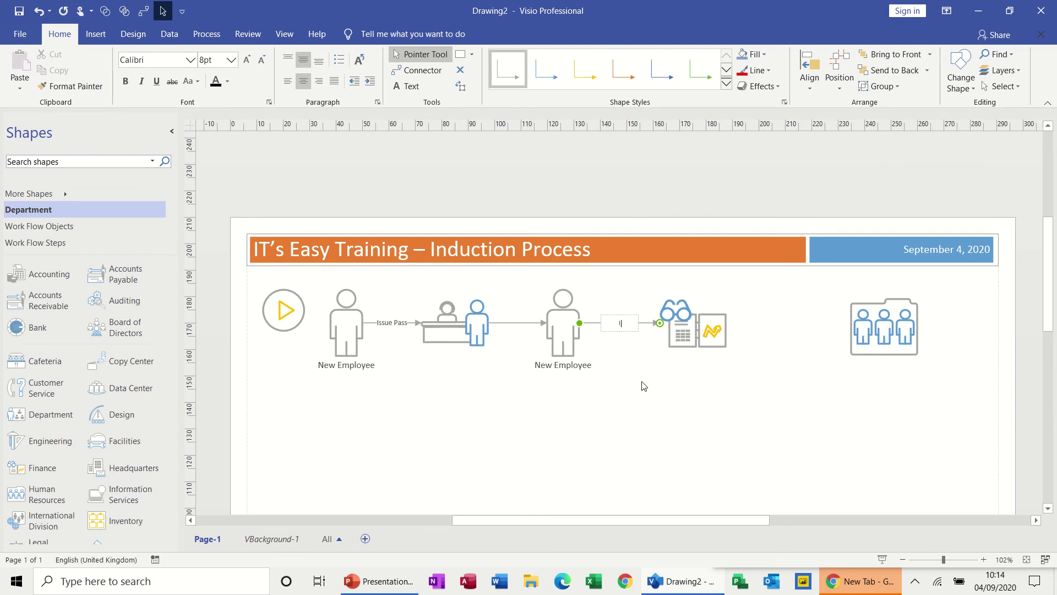
text(Issue PAYE)
click(639, 374)
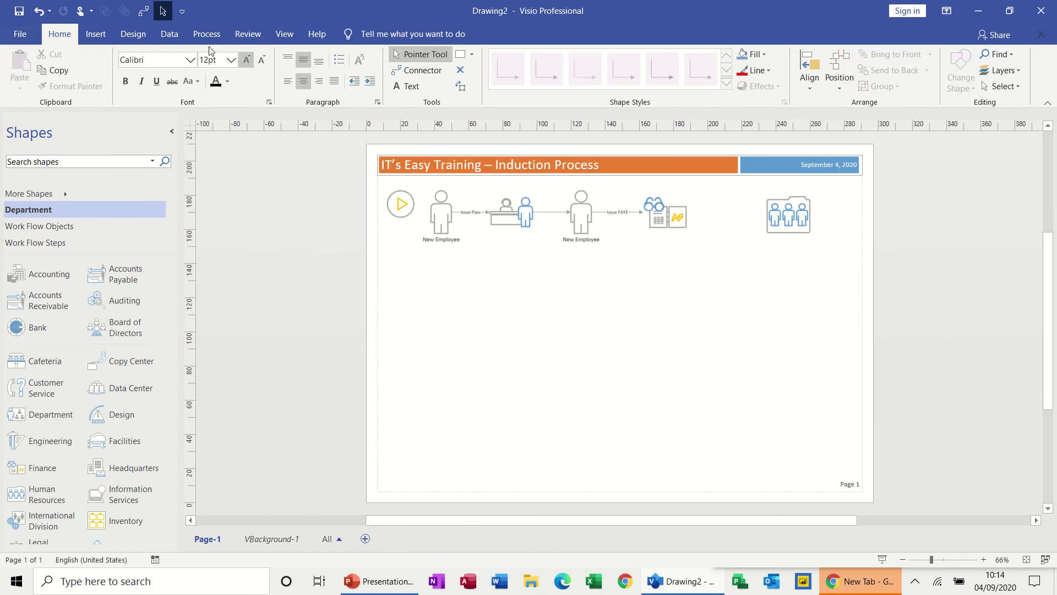
click(144, 11)
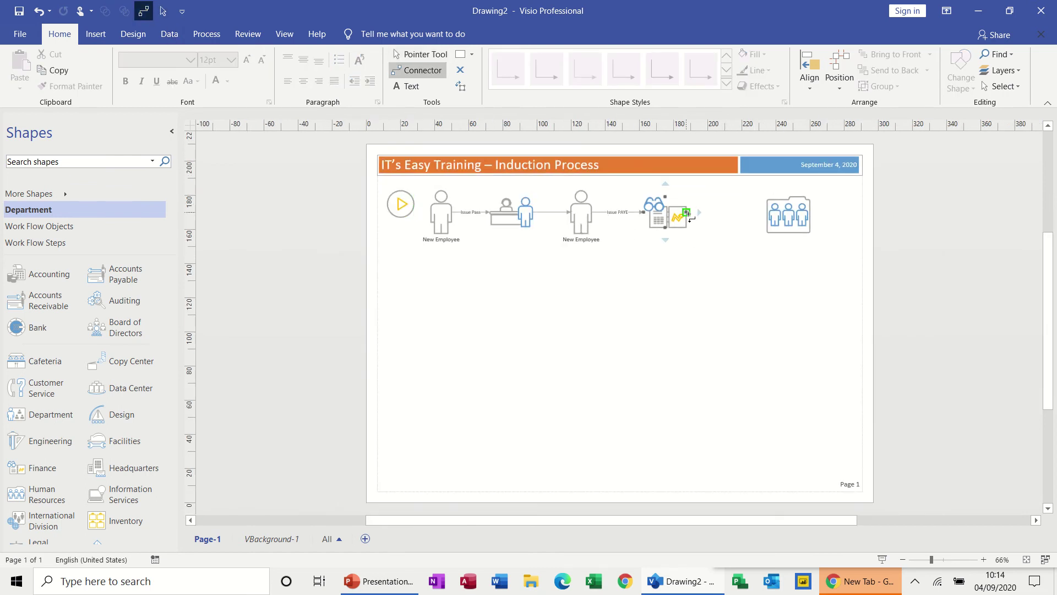
- Ctrl-copy the New Employee figure between Finance and Human Resources and connect Finance → New Employee → HR
click(593, 216)
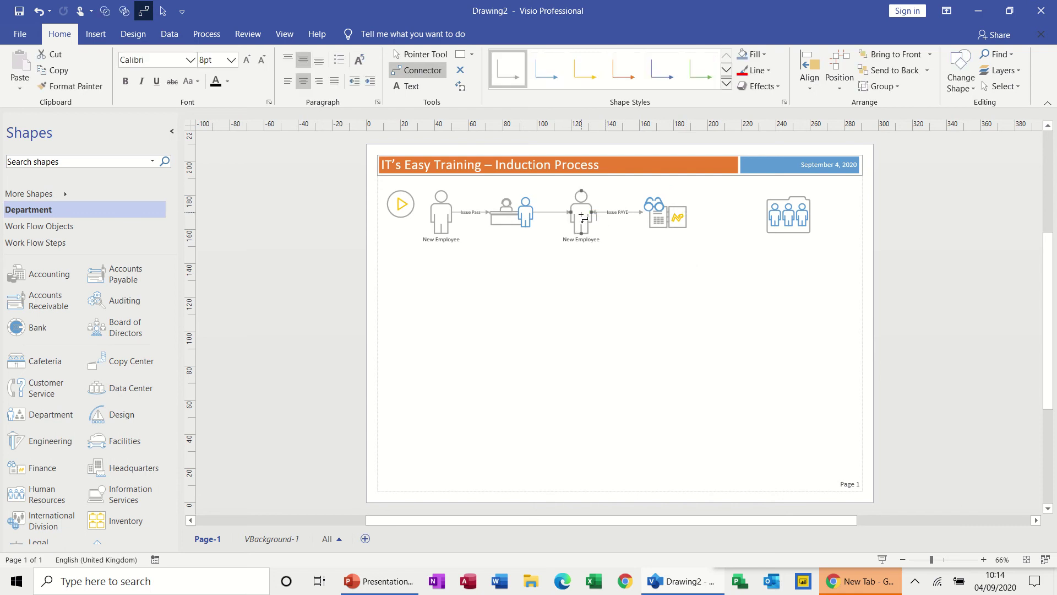
click(163, 11)
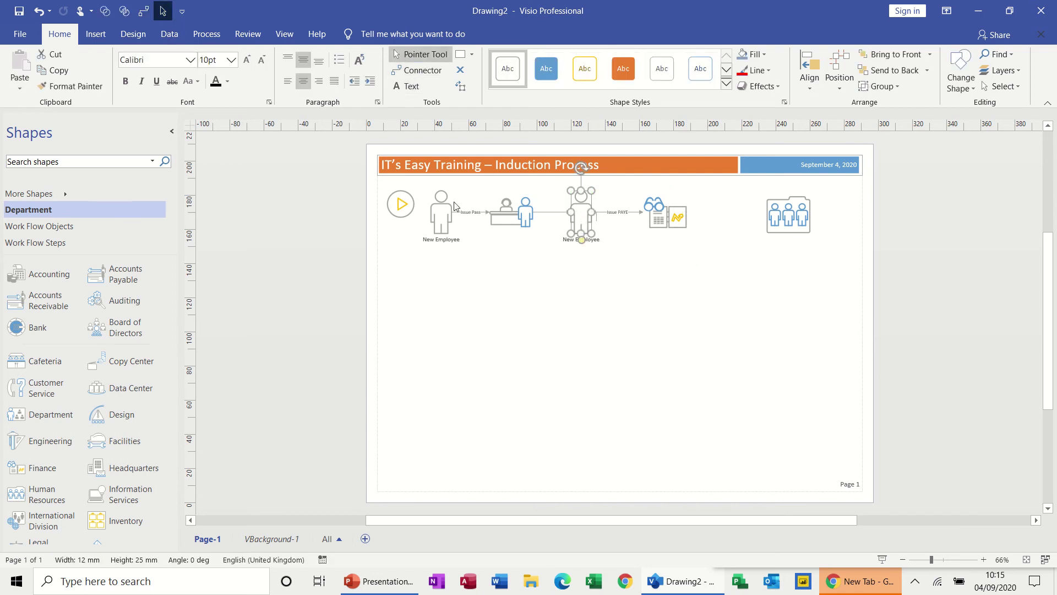
drag(582, 217, 724, 219)
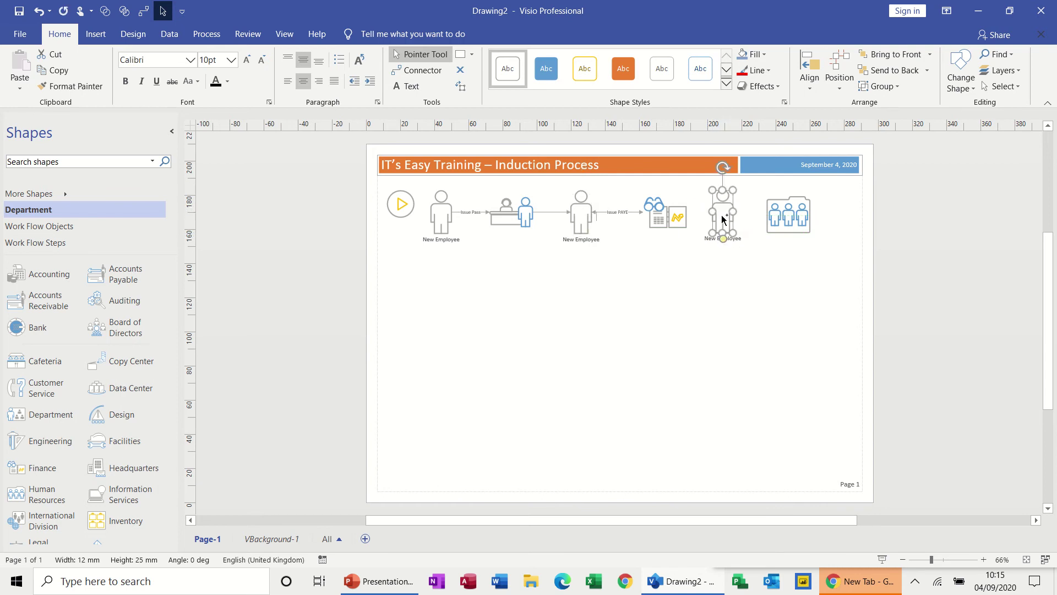
click(144, 10)
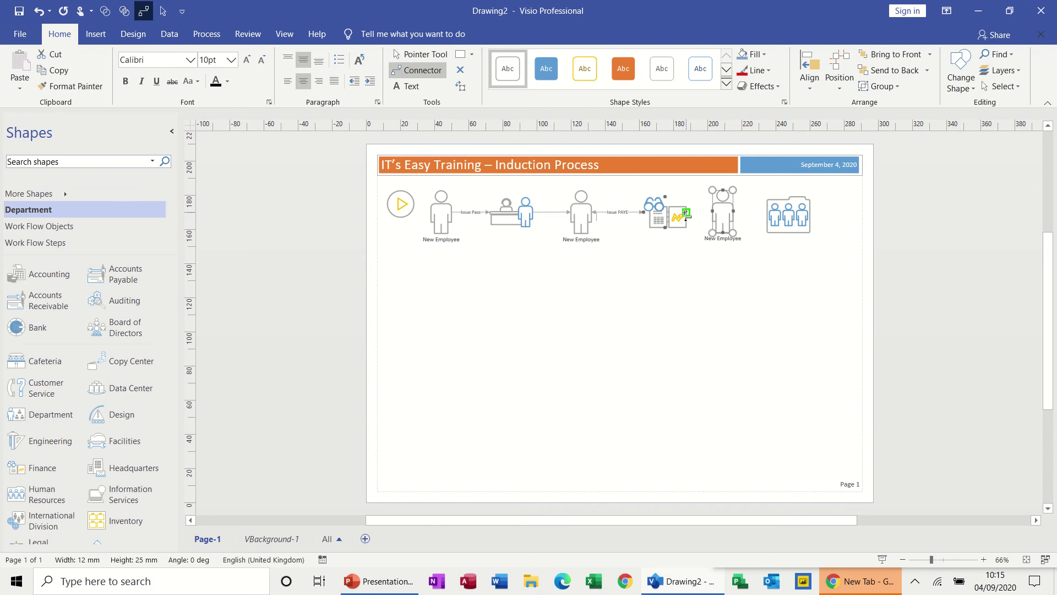
drag(687, 212, 712, 211)
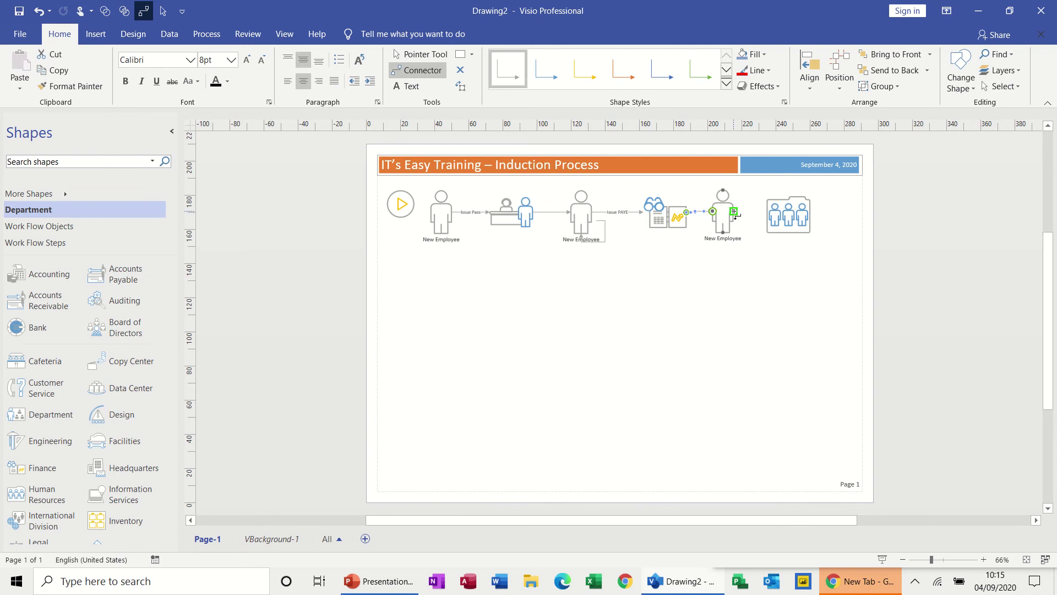
drag(767, 216, 767, 215)
- Nudge the third New Employee and the Human Resources shape into line
click(164, 12)
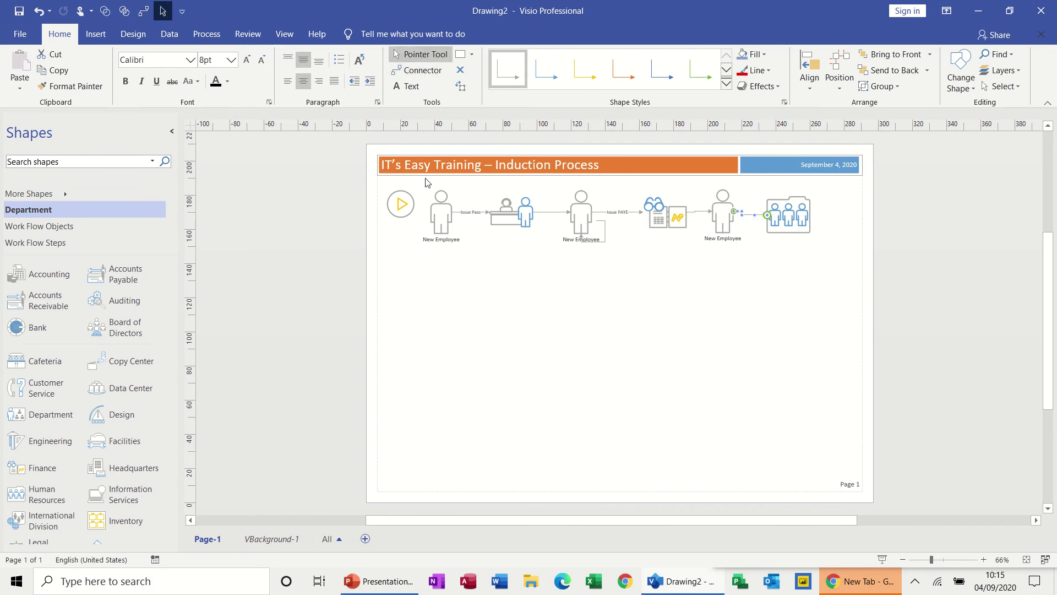
click(726, 216)
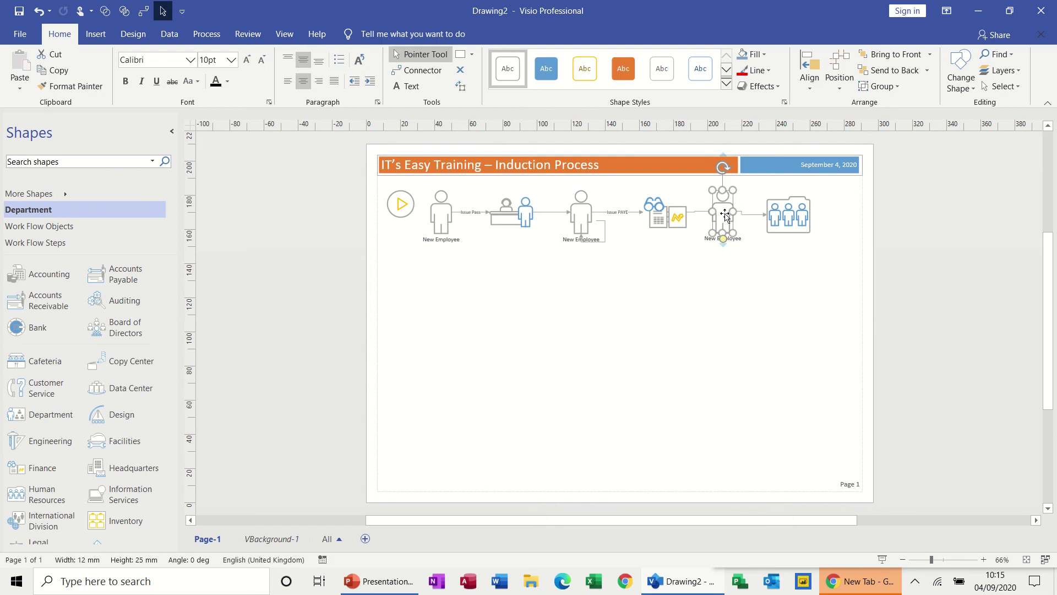
drag(726, 216, 726, 218)
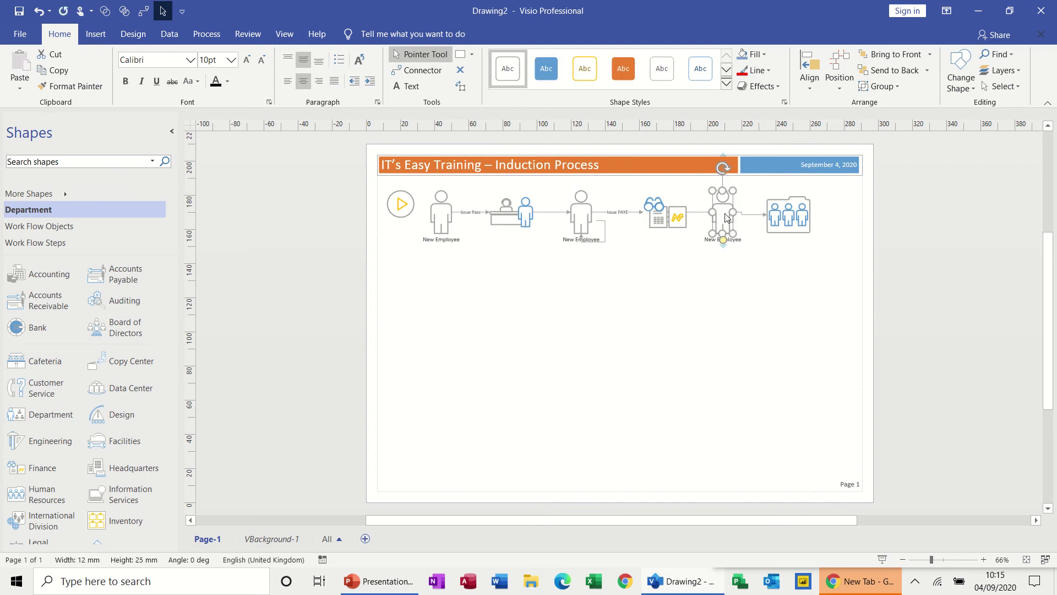
click(782, 215)
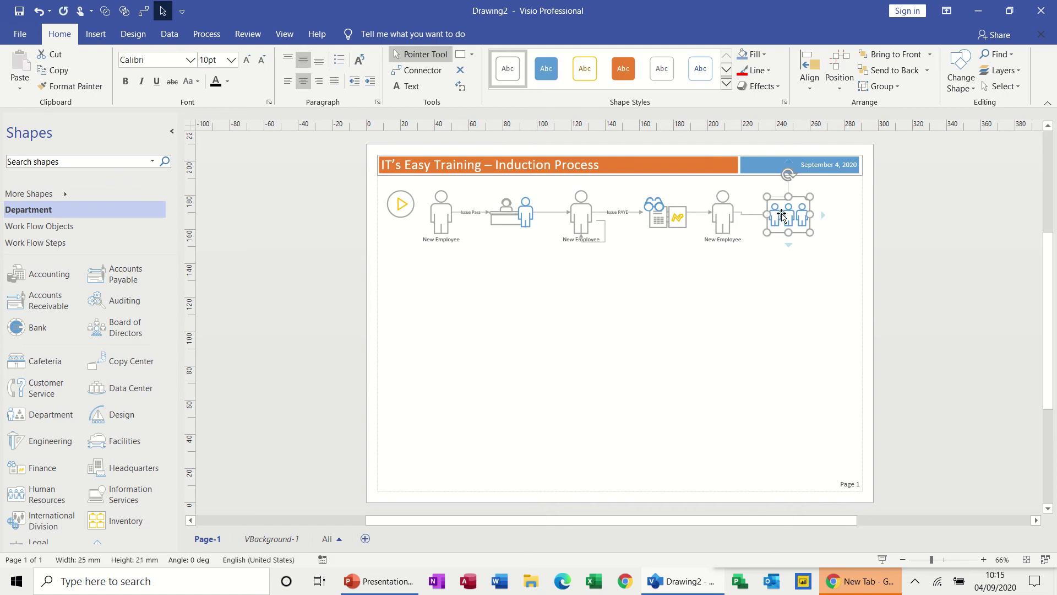
drag(782, 214, 782, 212)
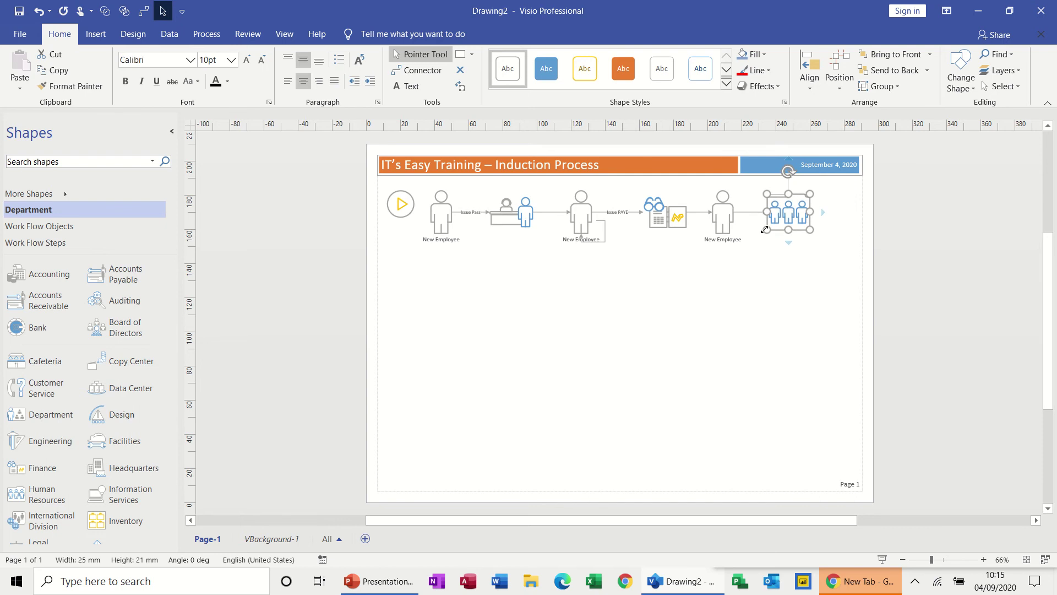
- Label the three-people group shape 'HR' and the document-and-pen shape 'Finance'
double_click(782, 216)
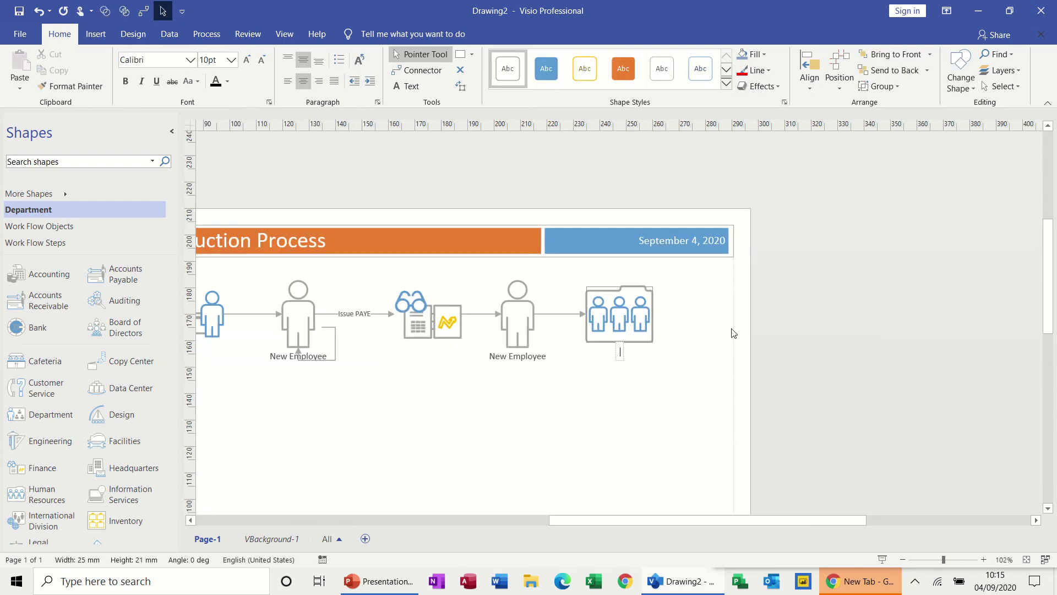
text(HR)
click(443, 318)
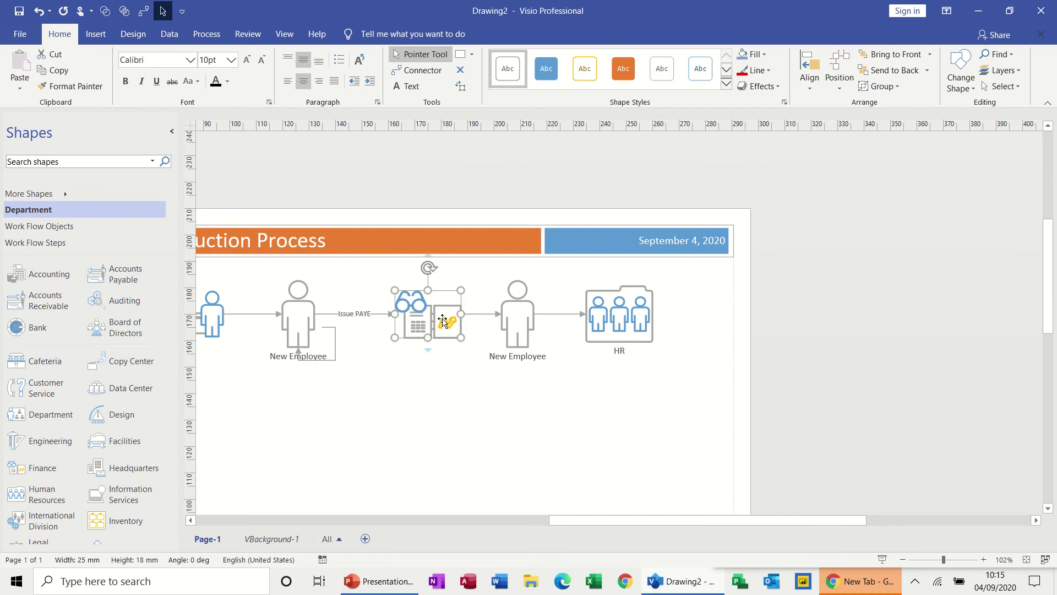
double_click(443, 320)
text(Finance)
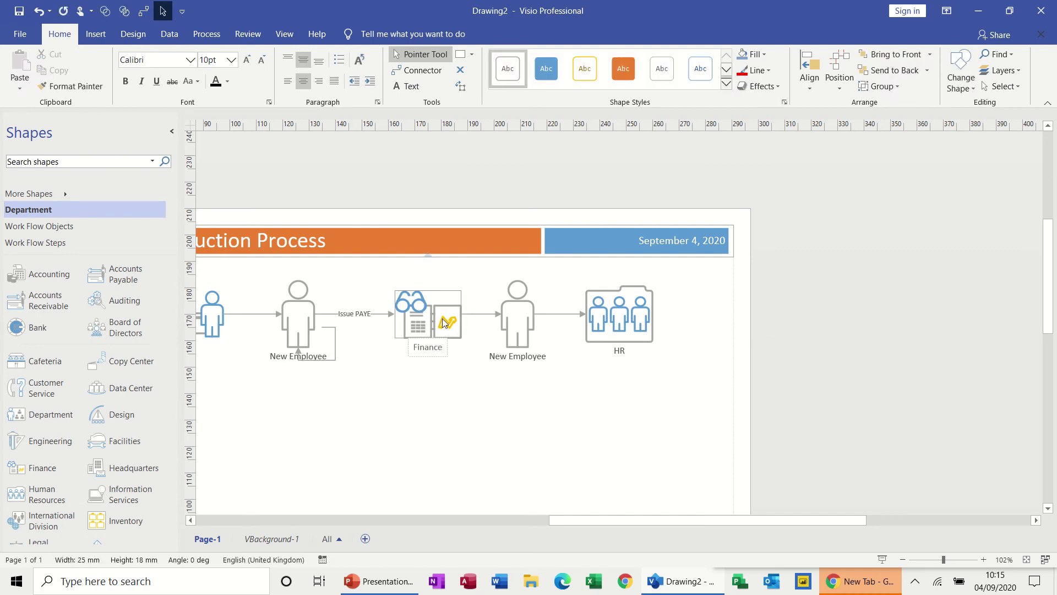
click(442, 370)
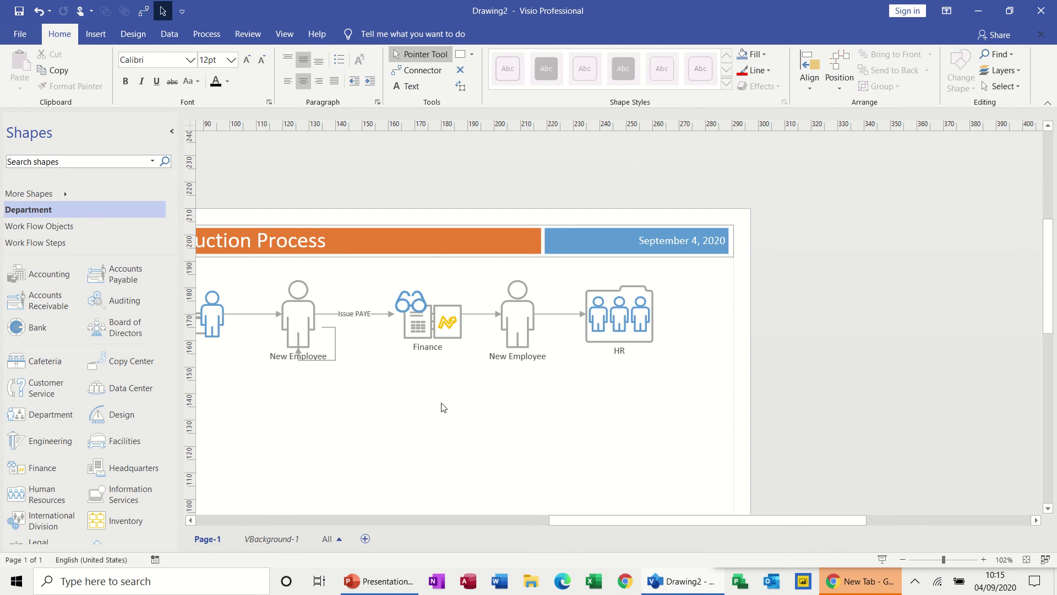
- Label the connector into HR 'NOK' and place another New Employee below the first
click(902, 560)
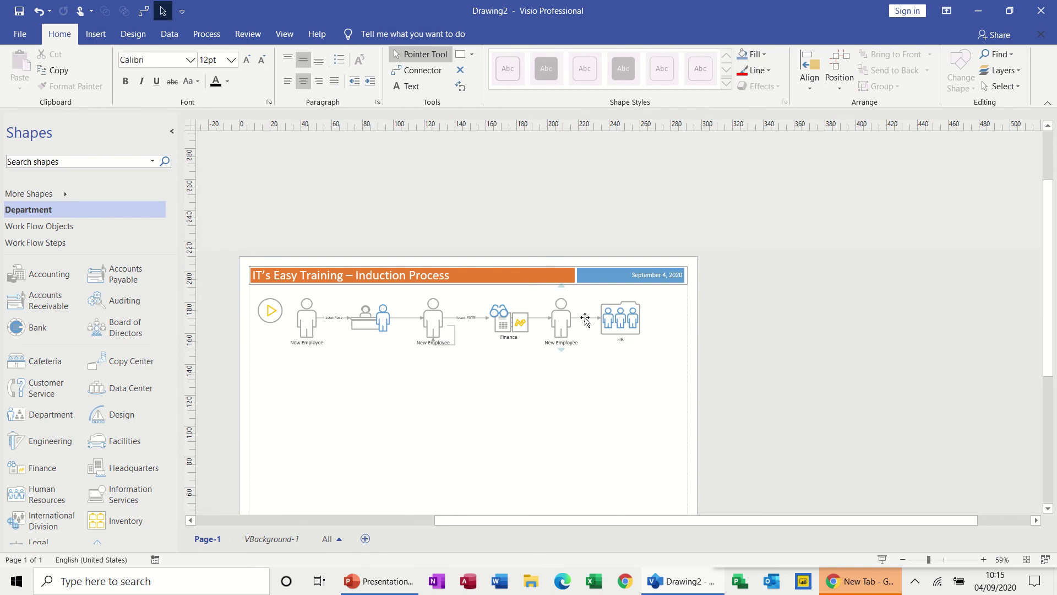
double_click(586, 320)
text(NOK)
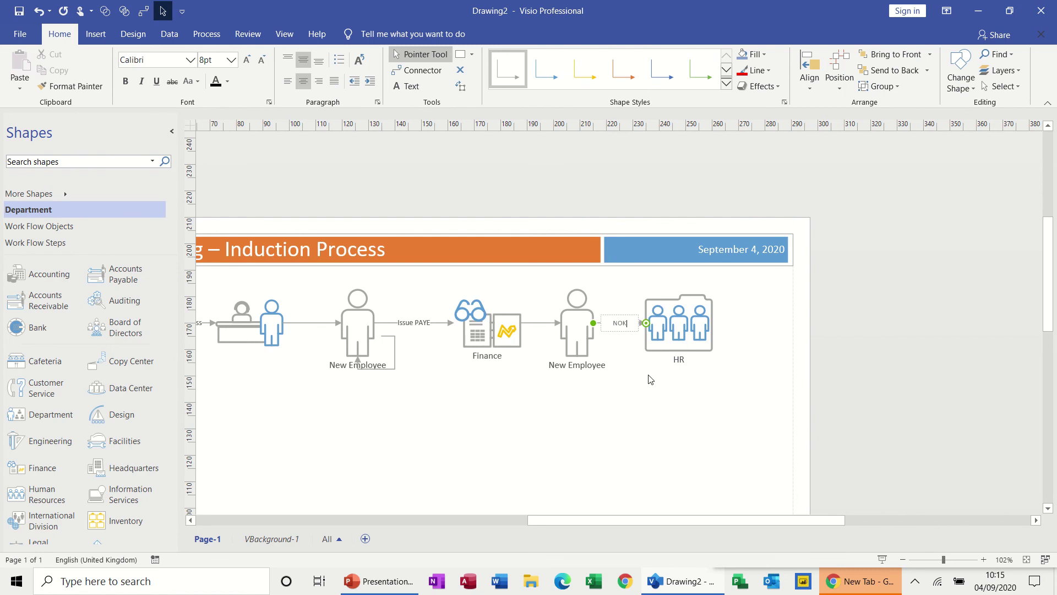
click(651, 379)
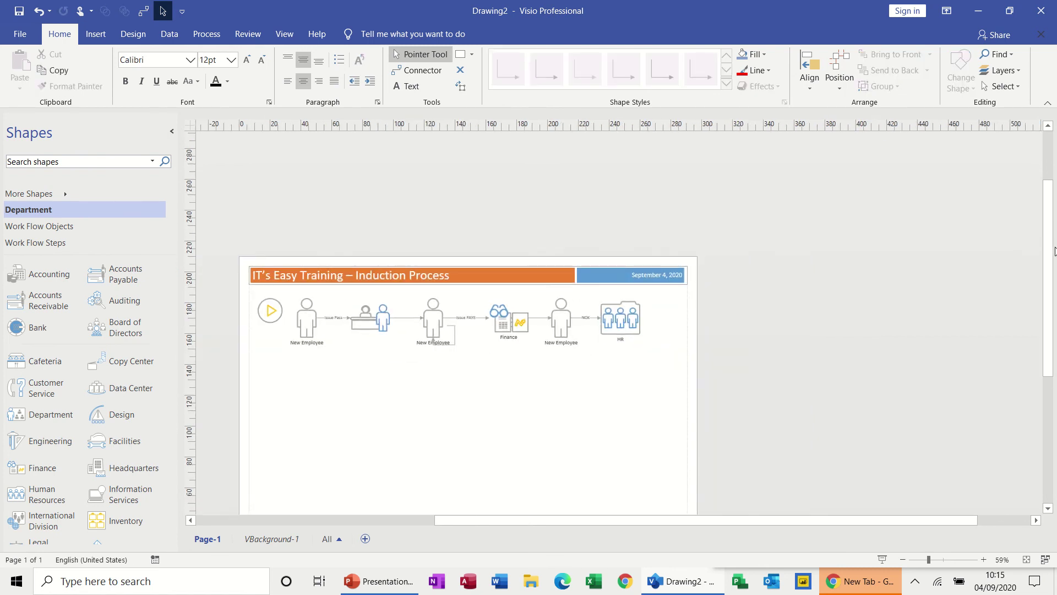
drag(1053, 260, 1055, 304)
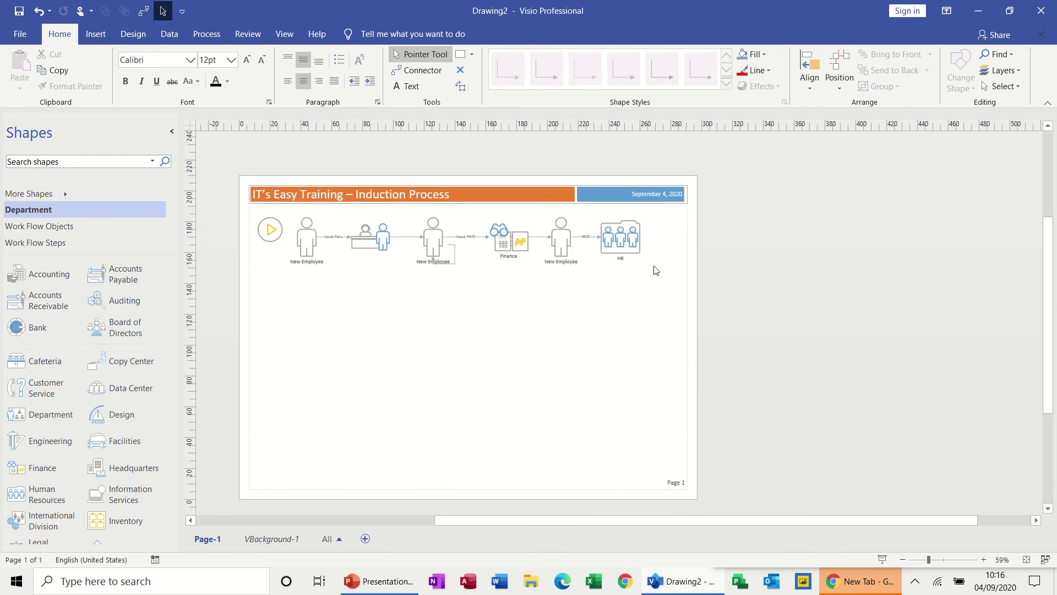
drag(565, 241, 306, 311)
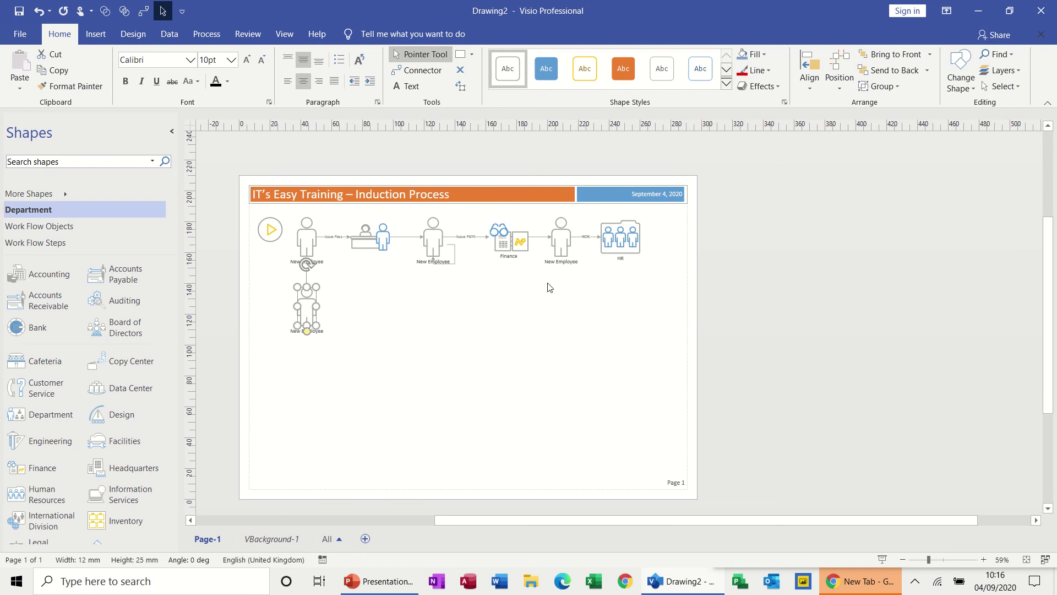
- Draw a connector from the HR shape down-left to the top of the lower New Employee figure
click(144, 11)
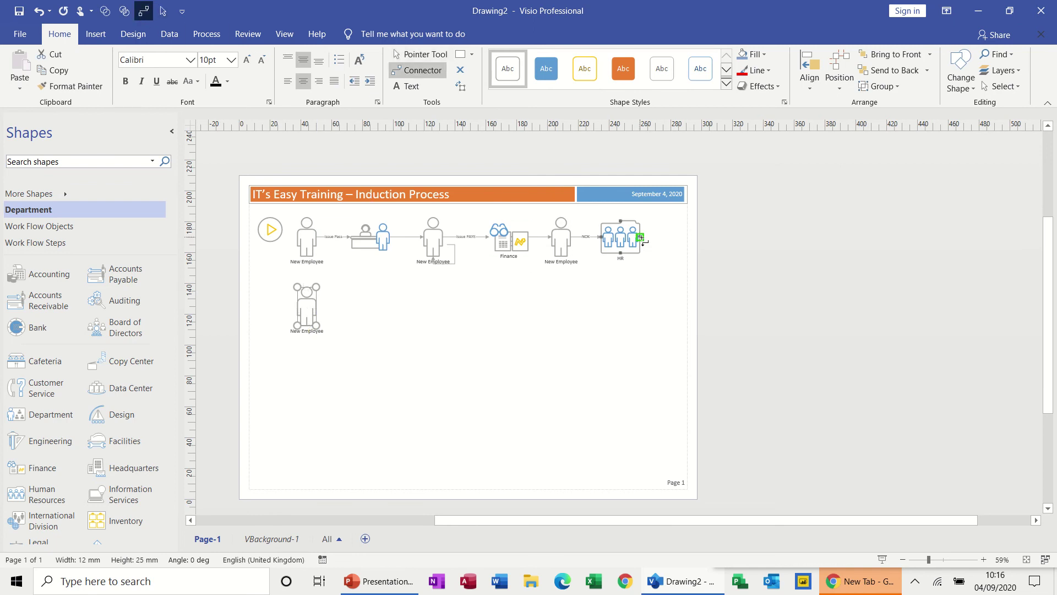
drag(642, 238, 560, 289)
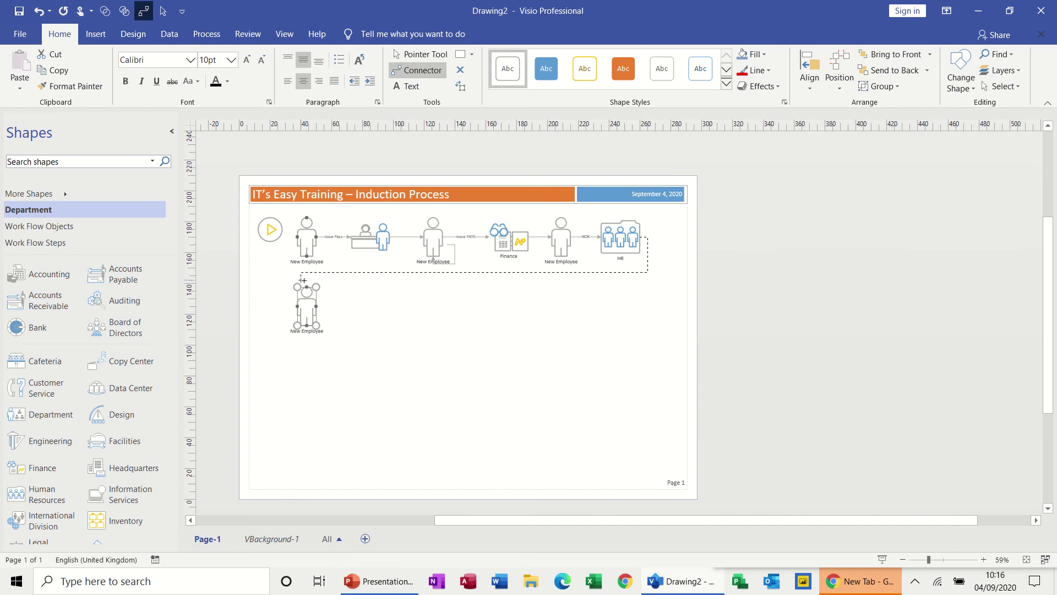
drag(308, 284, 307, 287)
drag(307, 286, 306, 287)
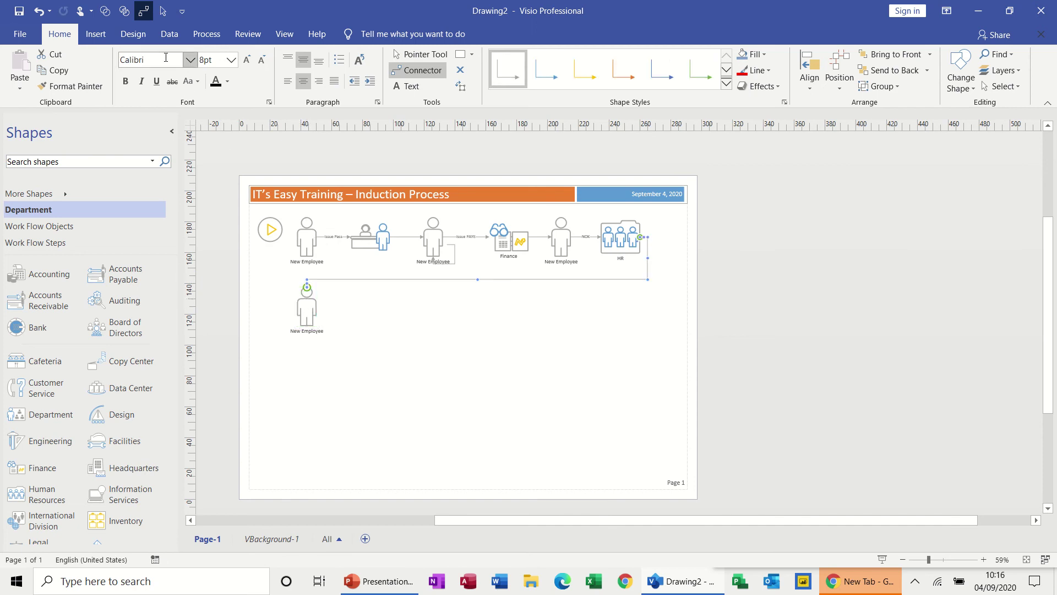
click(162, 13)
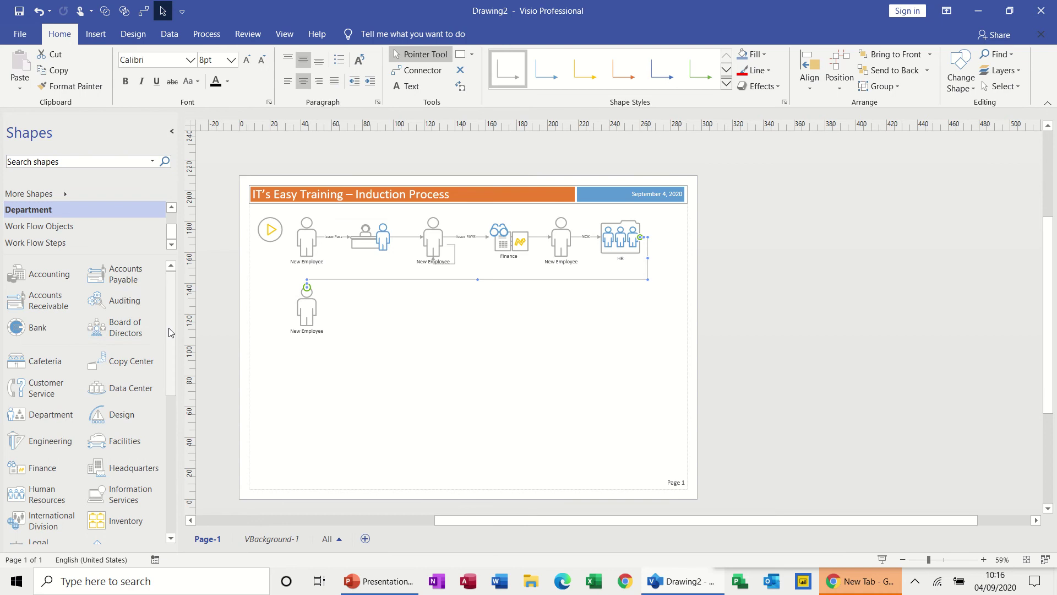
- Show the Work Flow Objects stencil and scroll its list to reveal shapes like Manager
drag(173, 337, 172, 483)
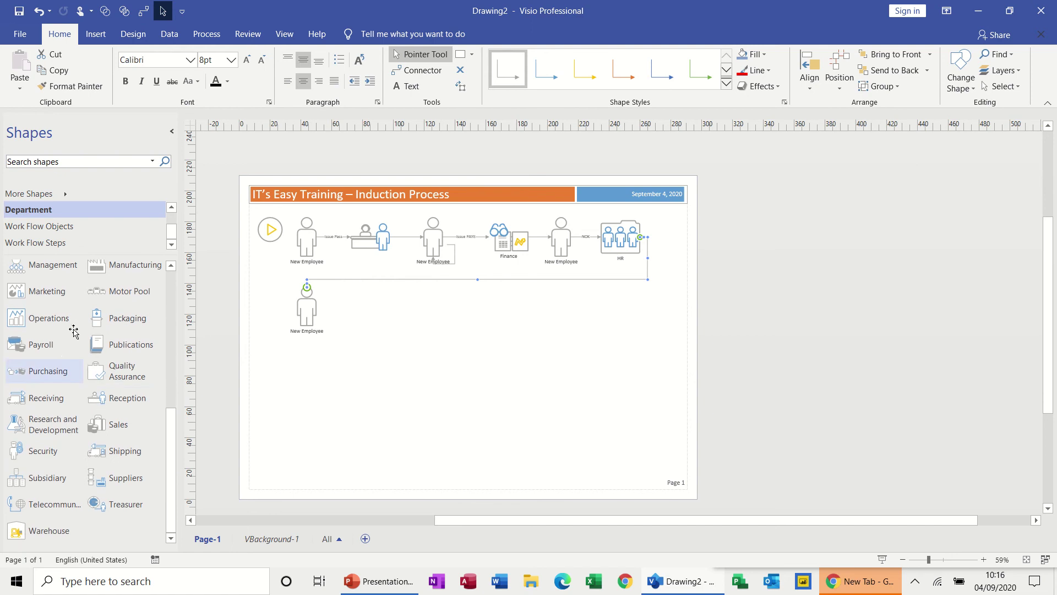
click(70, 226)
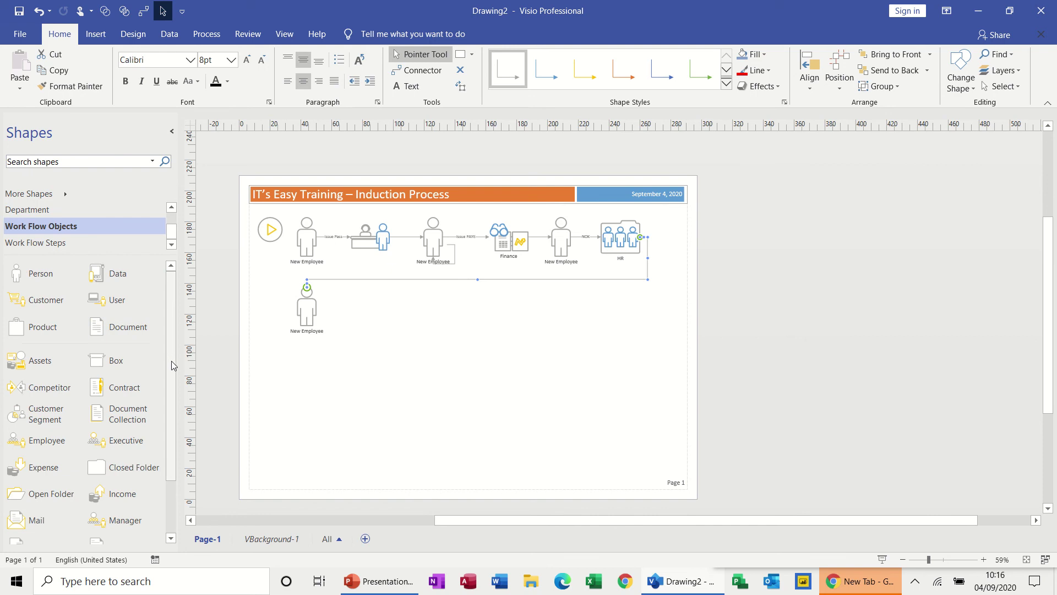
drag(173, 365, 172, 425)
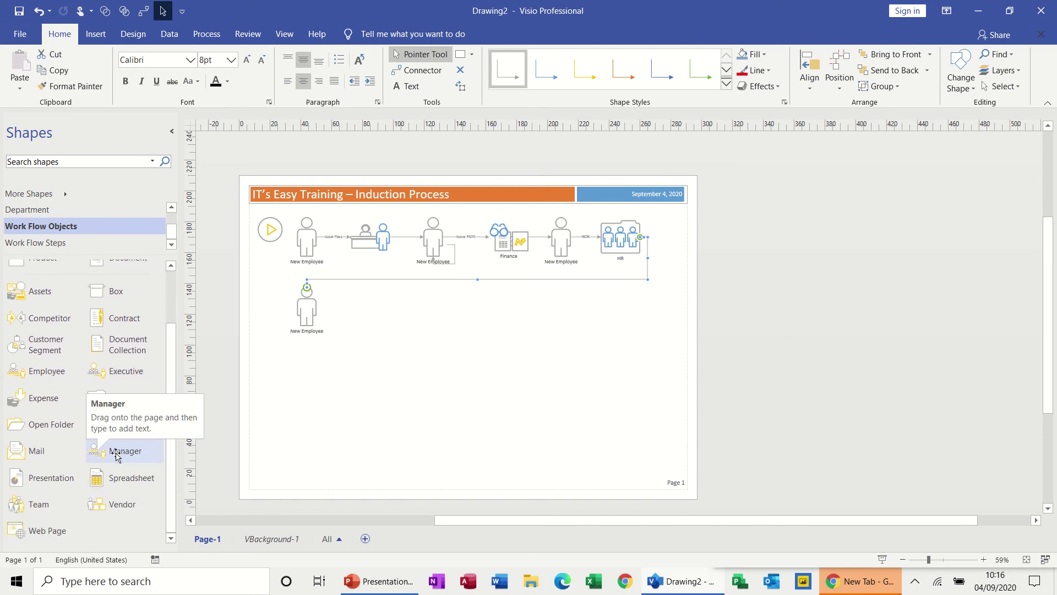
- Place a Manager shape under the lower New Employee, connect them, and label the connector 'Meet Manager'
drag(112, 455, 308, 391)
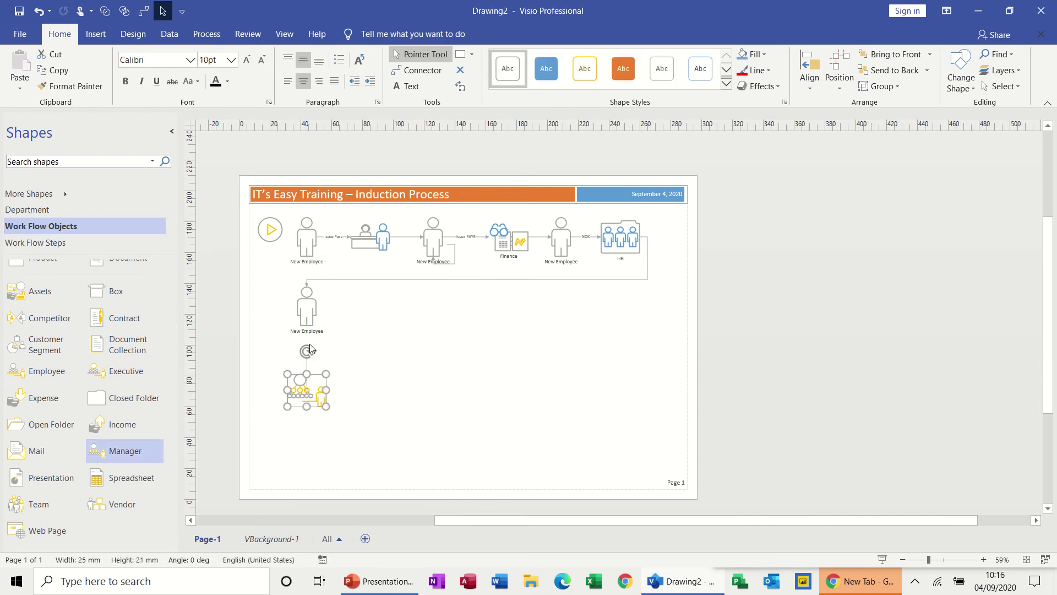
click(146, 11)
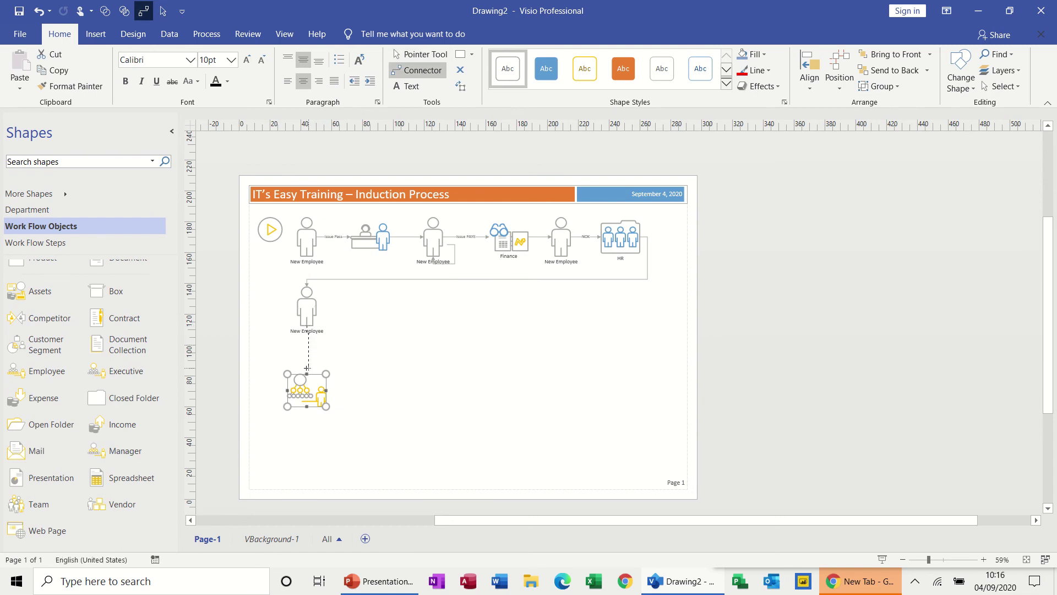
drag(308, 371, 307, 371)
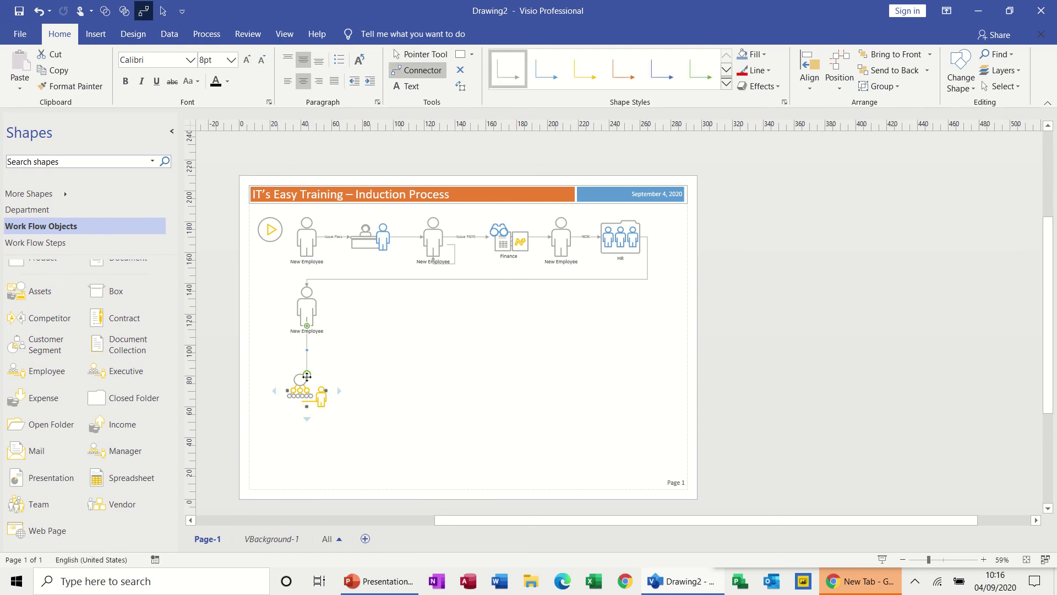
click(163, 11)
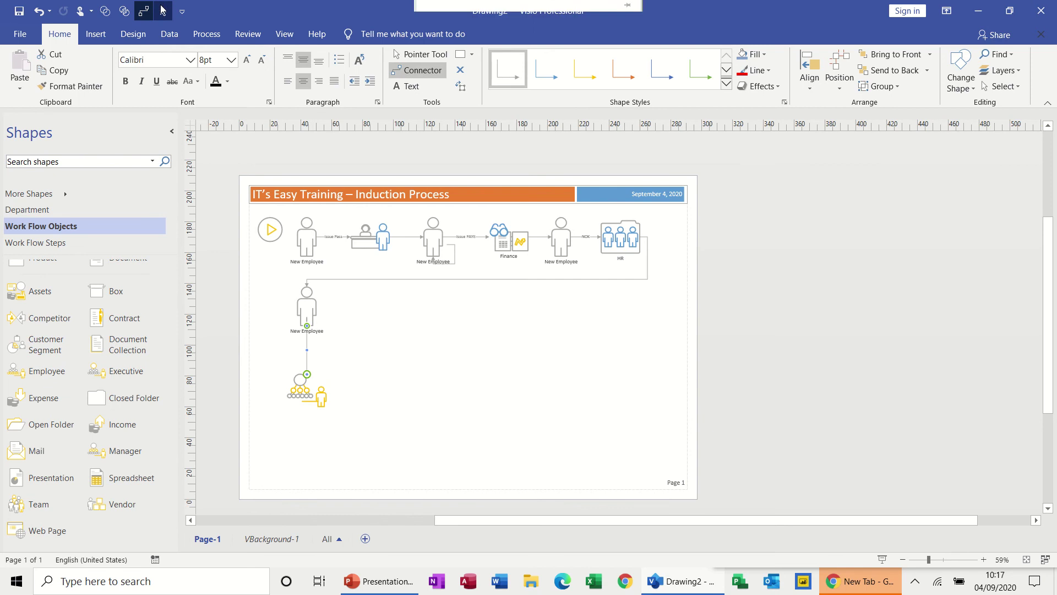
double_click(306, 350)
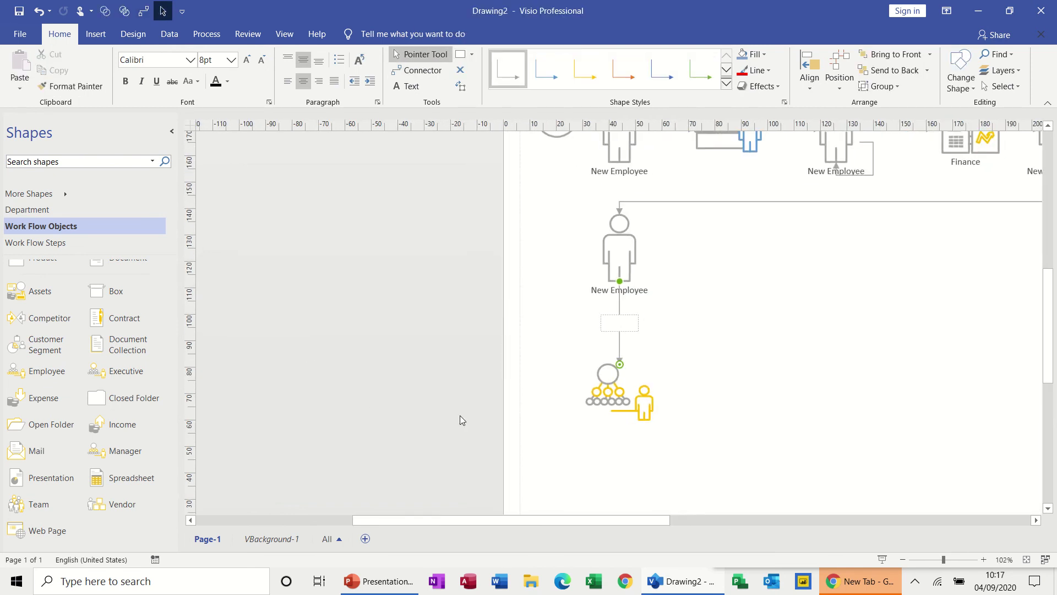
text(Meet Manager)
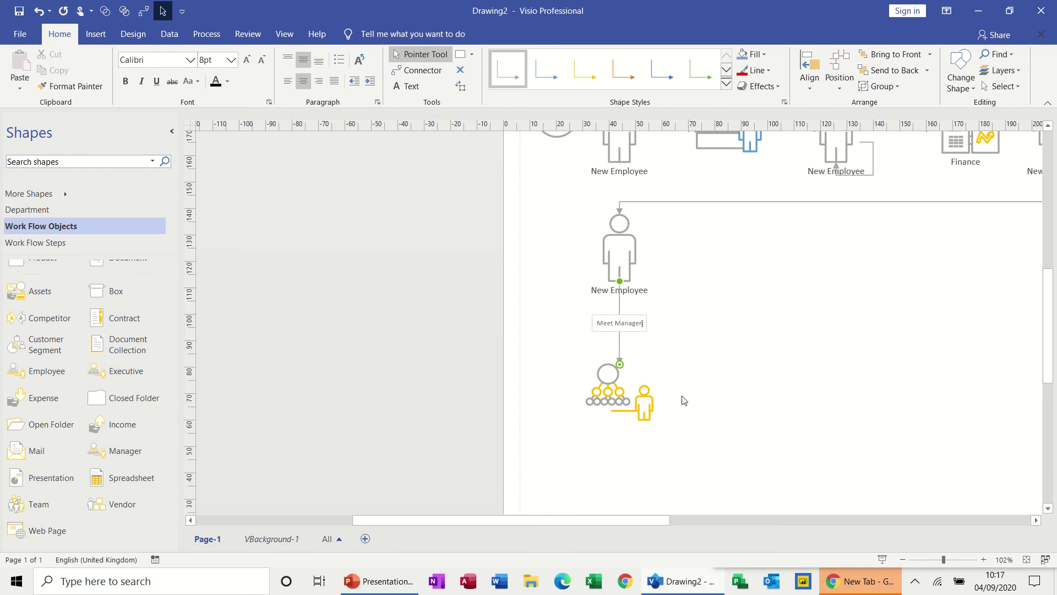
click(738, 383)
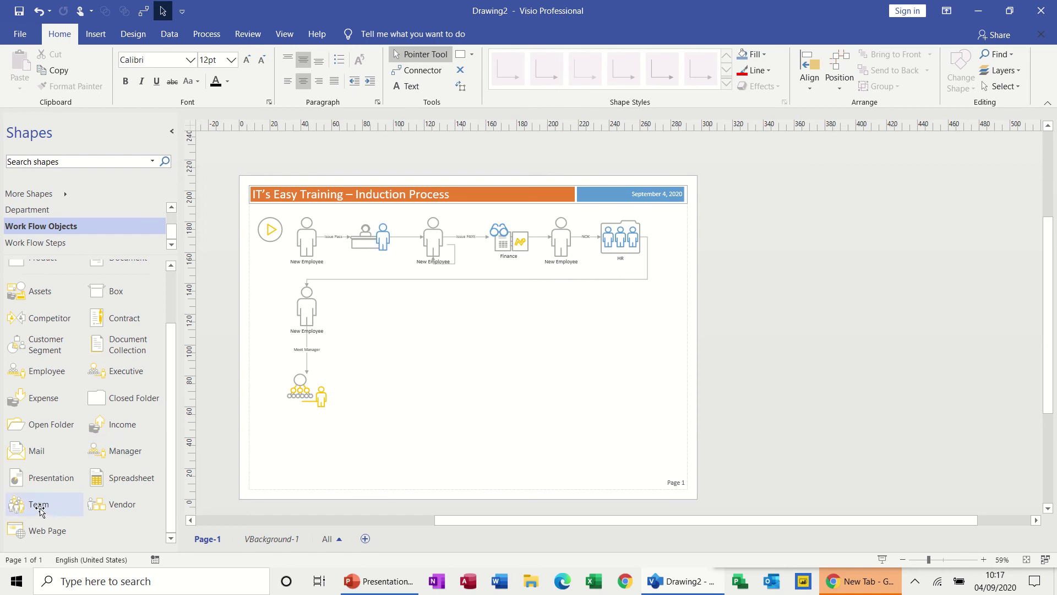
- Place a Team shape right of the Manager, connect Manager to it, and label the connector 'Meet Team'
drag(40, 511, 402, 326)
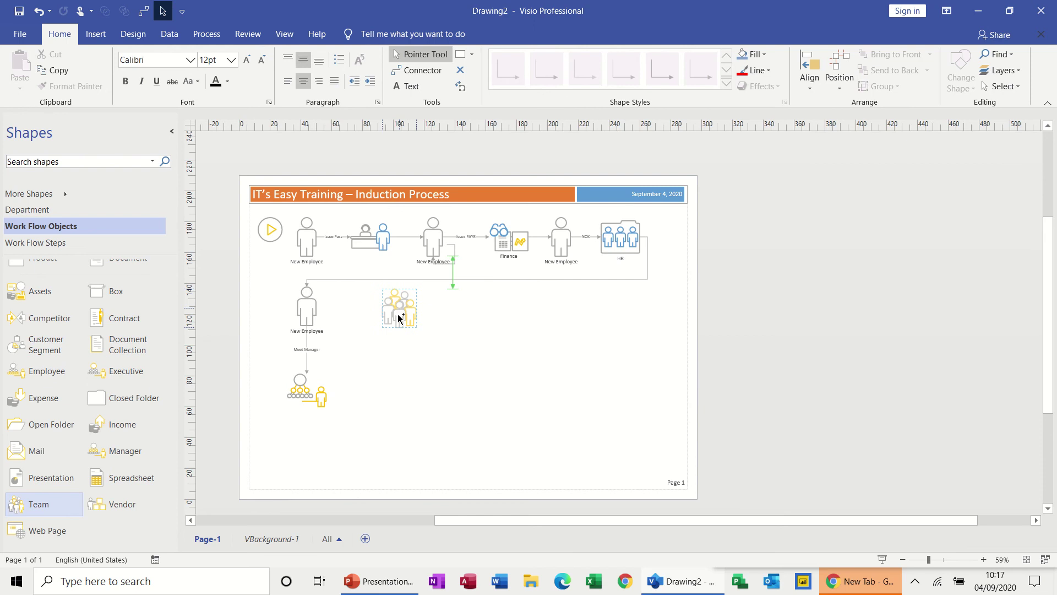
drag(399, 318, 399, 318)
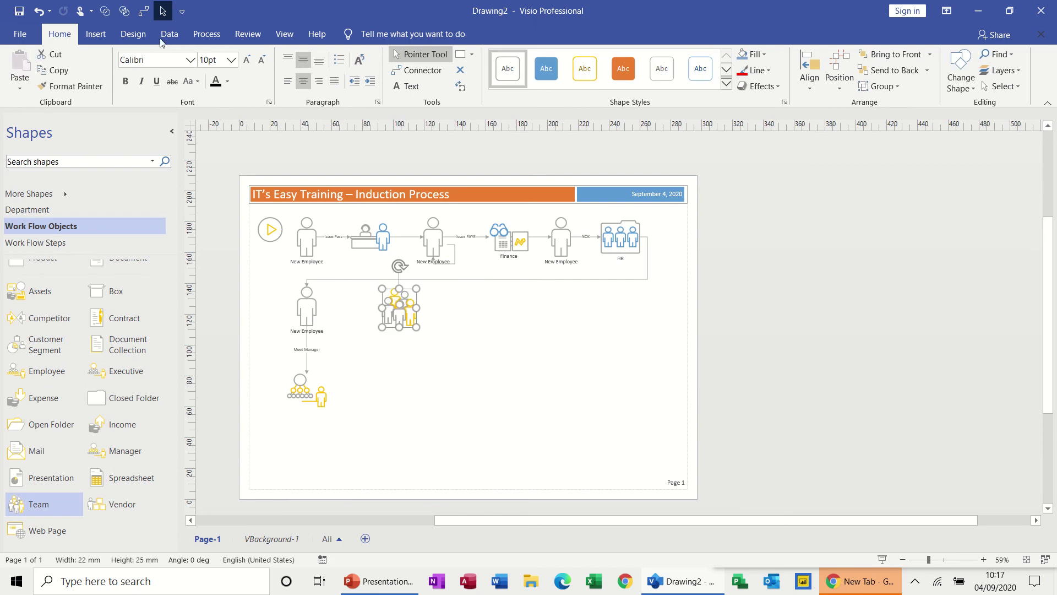
click(143, 11)
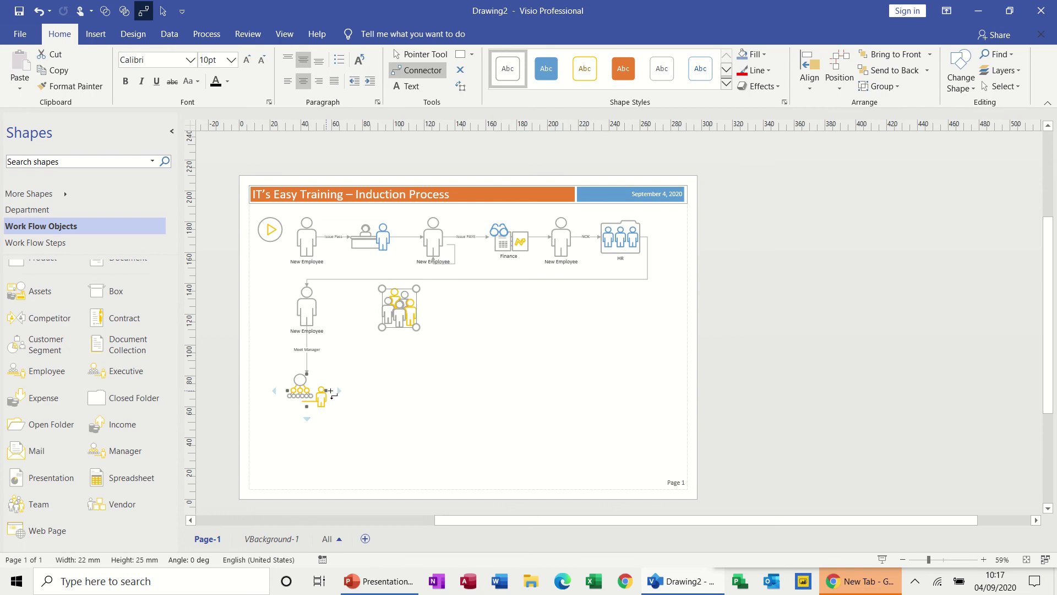
drag(327, 391, 373, 373)
drag(398, 329, 398, 327)
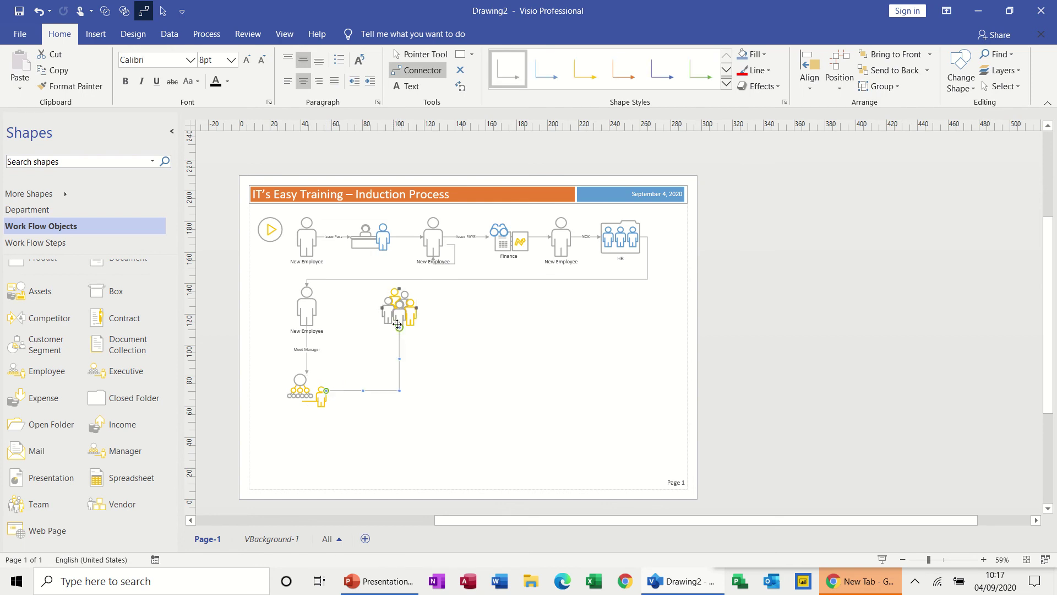
click(163, 11)
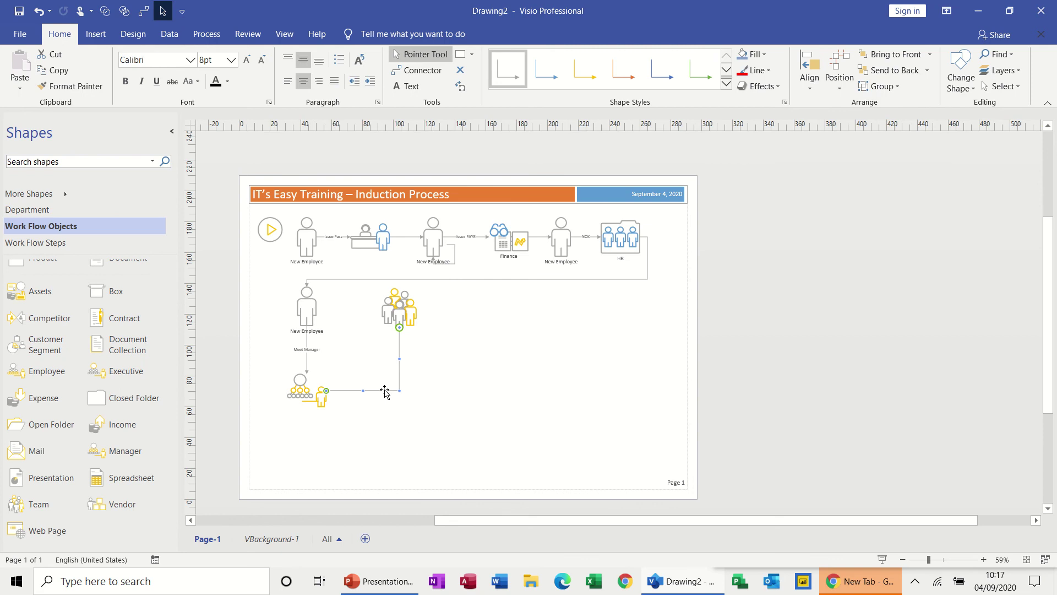
double_click(384, 391)
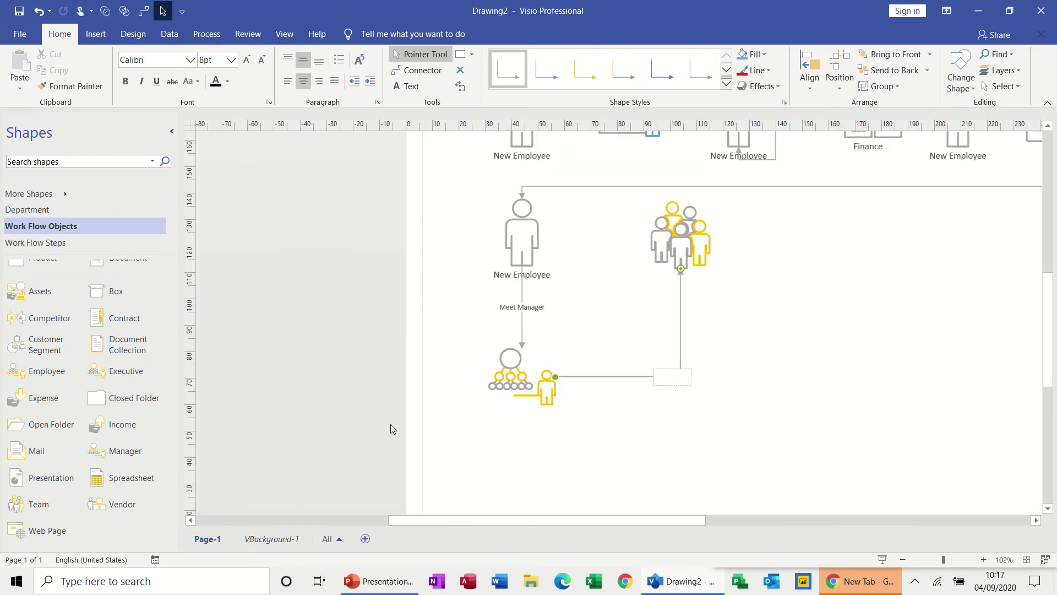
text(Meet Team)
click(650, 419)
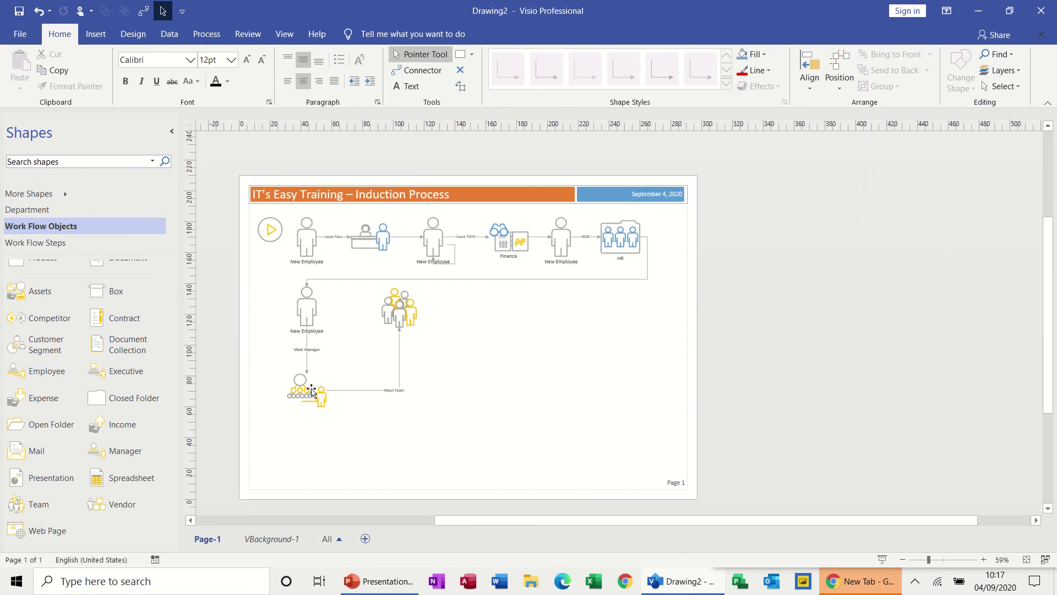
- Add a presentation document shape to the right of the team group
click(172, 381)
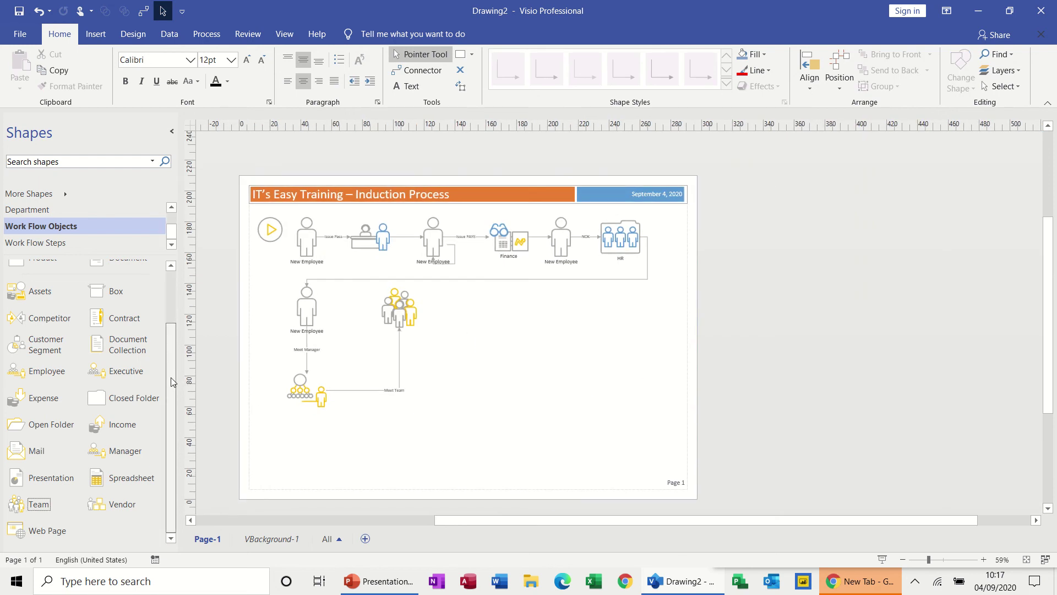
scroll(174, 396, up, 1)
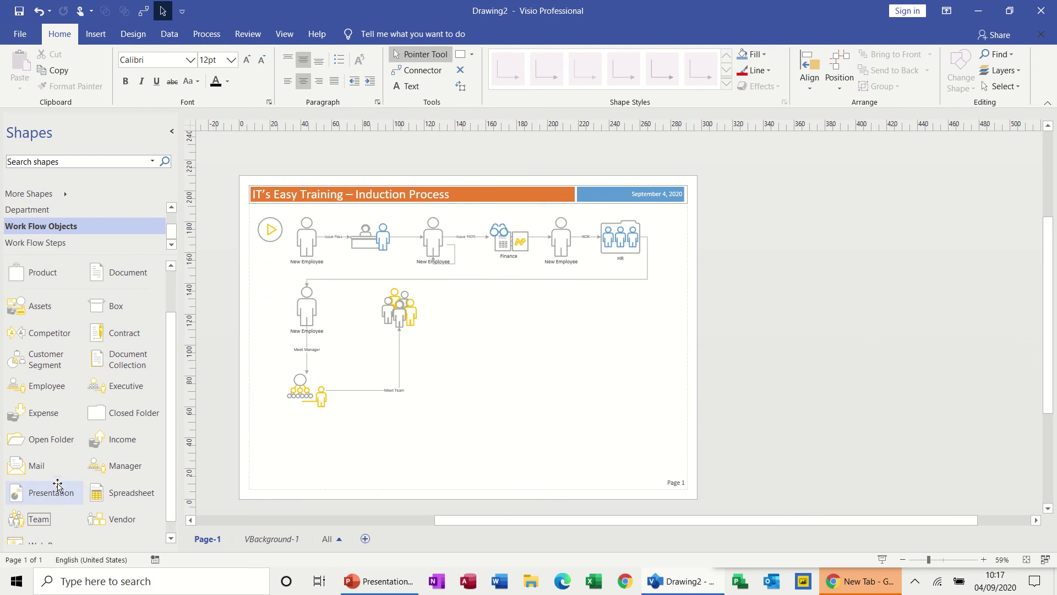
drag(48, 496, 505, 318)
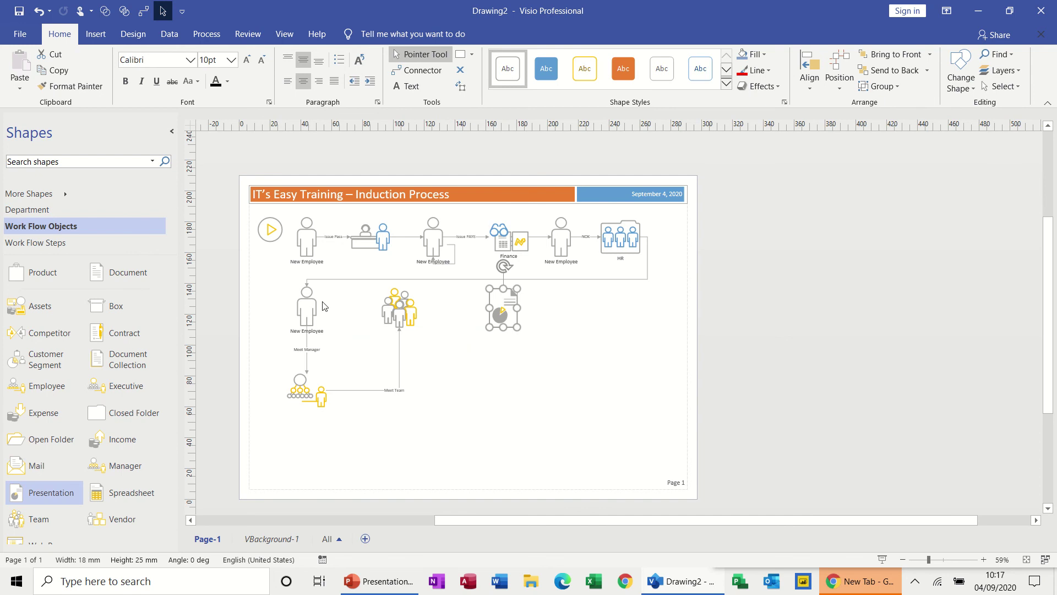
- Move a New Employee figure below the team group and nudge it and the Manager into alignment
drag(307, 305, 392, 396)
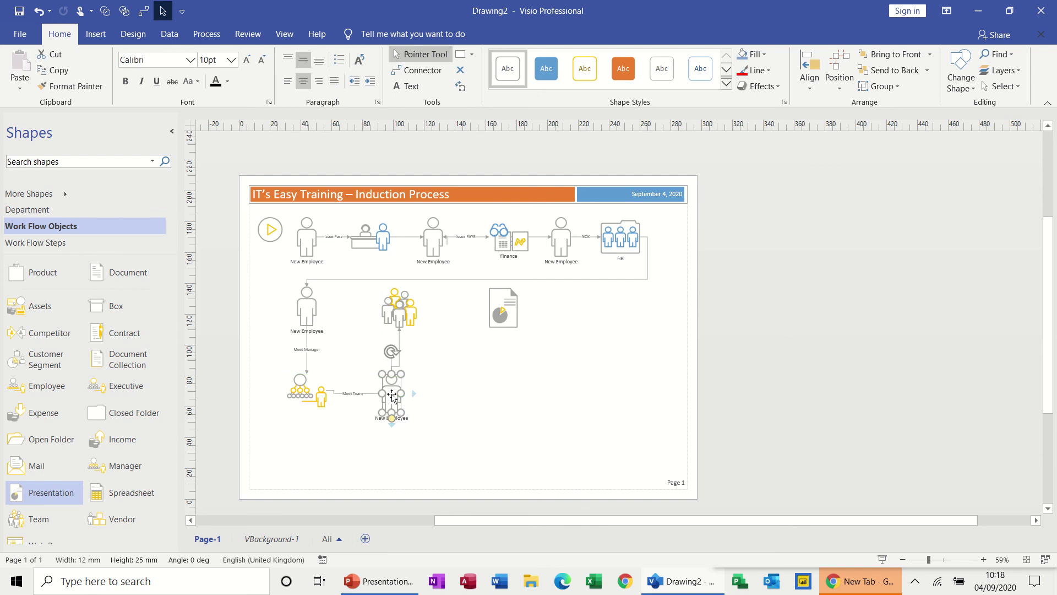
key(ctrl+z)
key(Right)
key(Right)
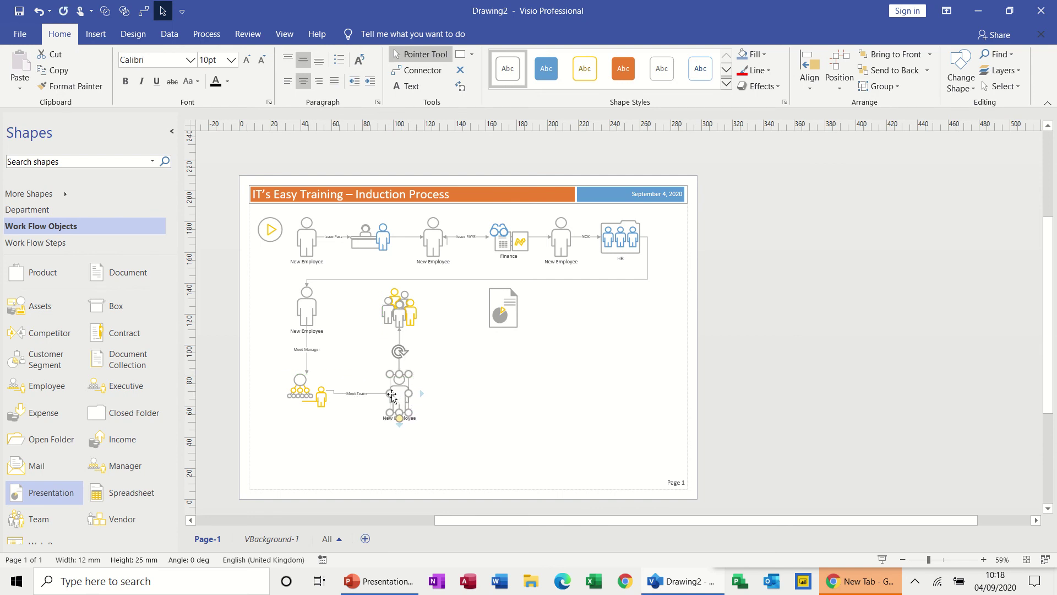
key(Up)
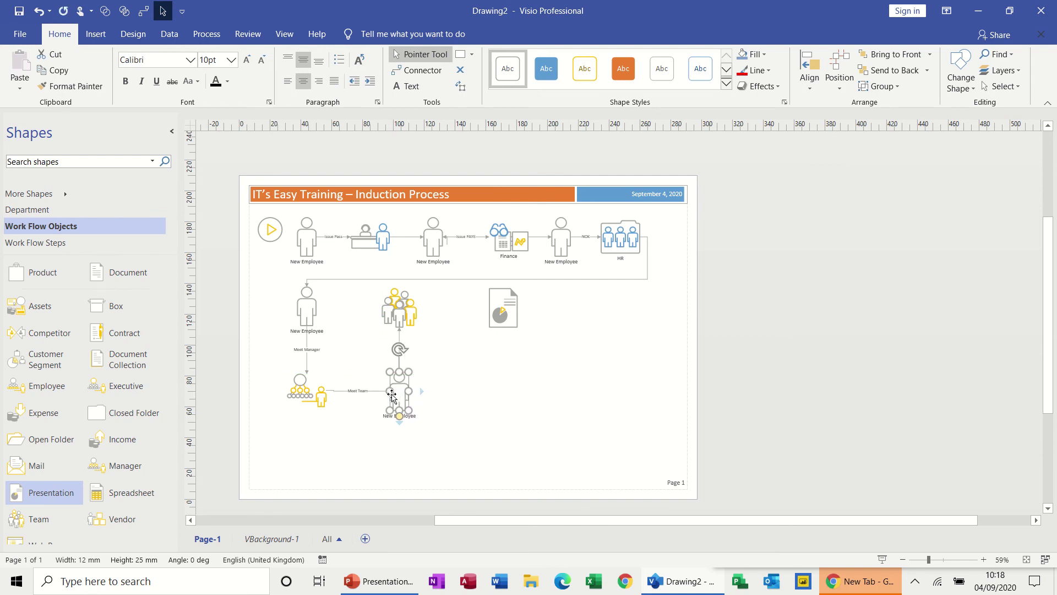
click(457, 407)
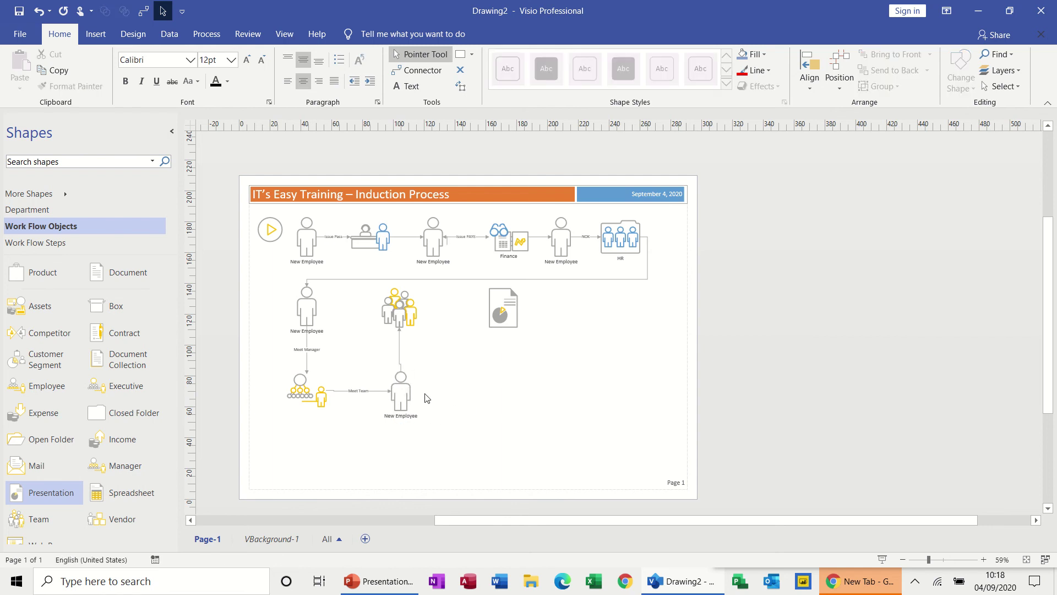
drag(401, 389, 397, 382)
click(468, 397)
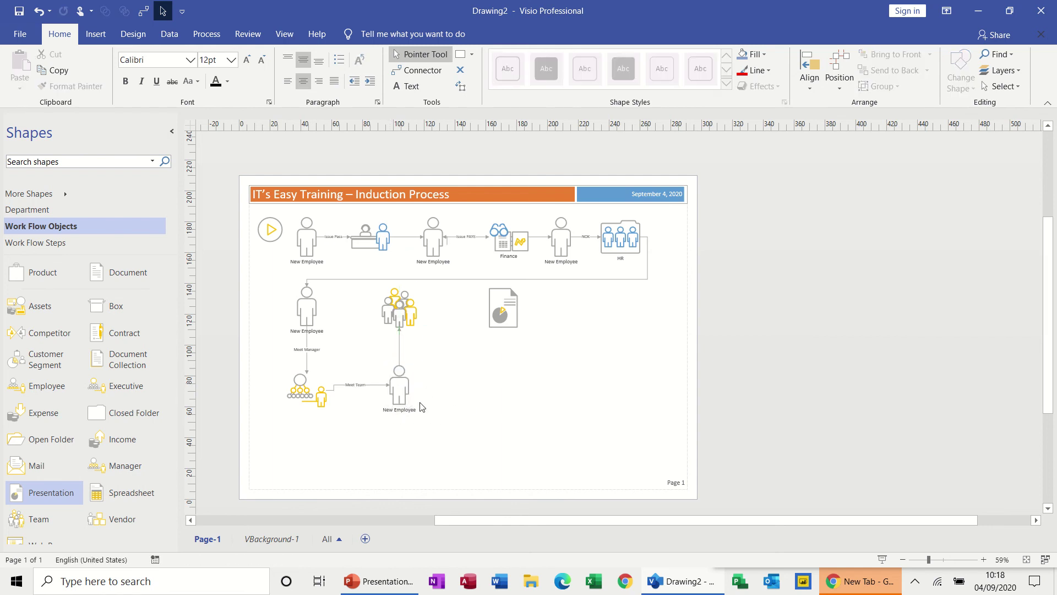
click(300, 394)
key(ctrl+z)
key(ctrl+z)
key(ctrl+z)
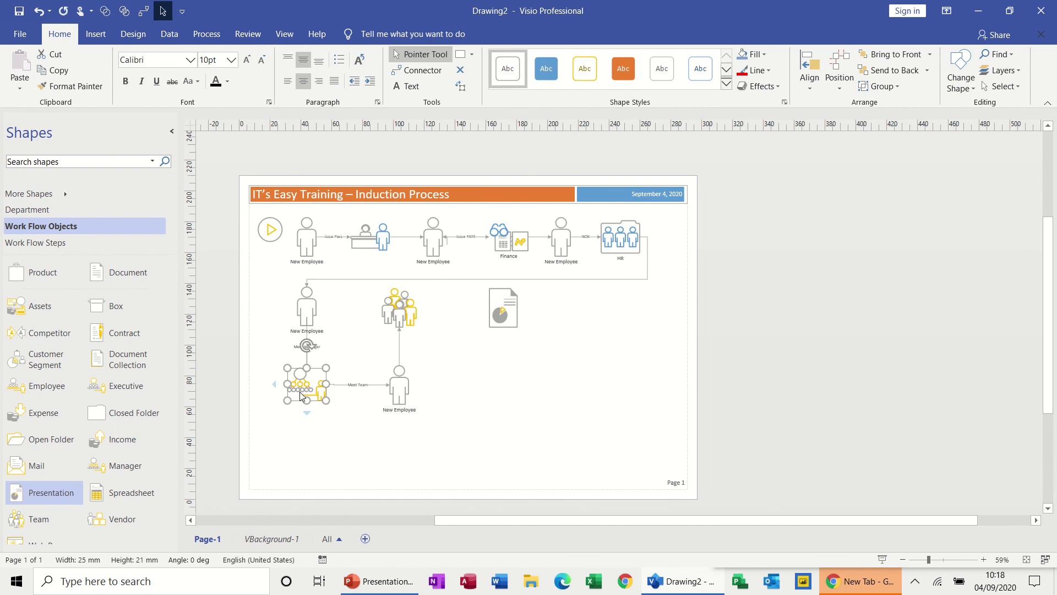
key(ctrl+y)
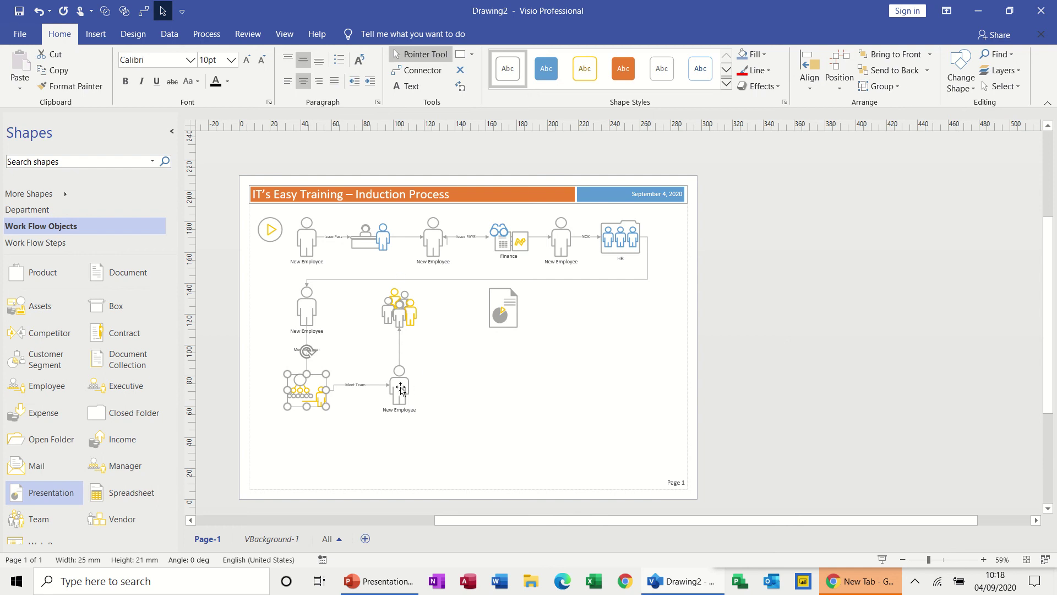
- Copy a New Employee figure beside the team group and connect the team group to it
drag(400, 385, 529, 313)
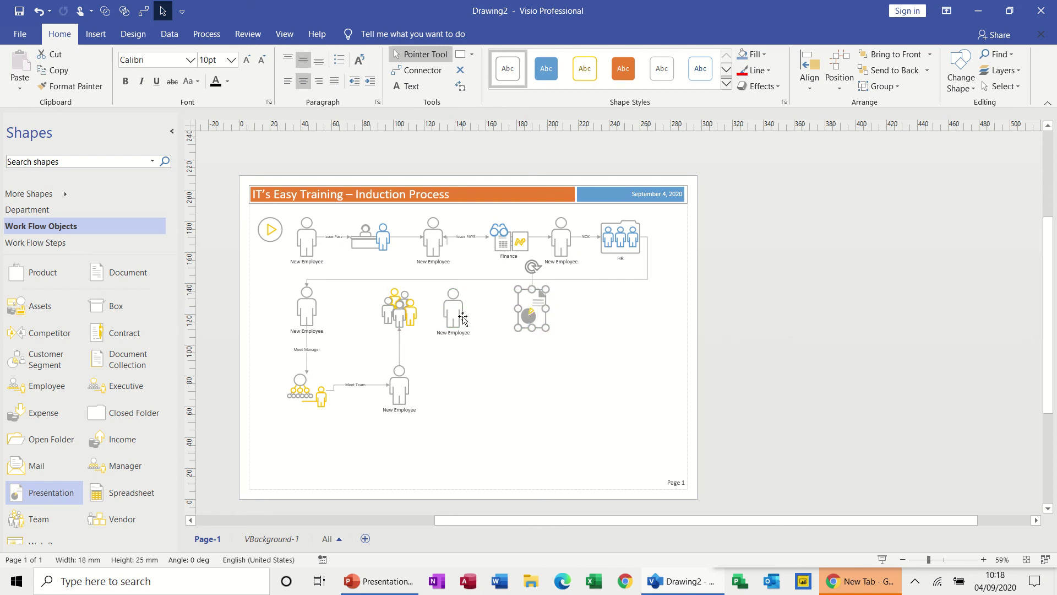
drag(460, 318, 469, 318)
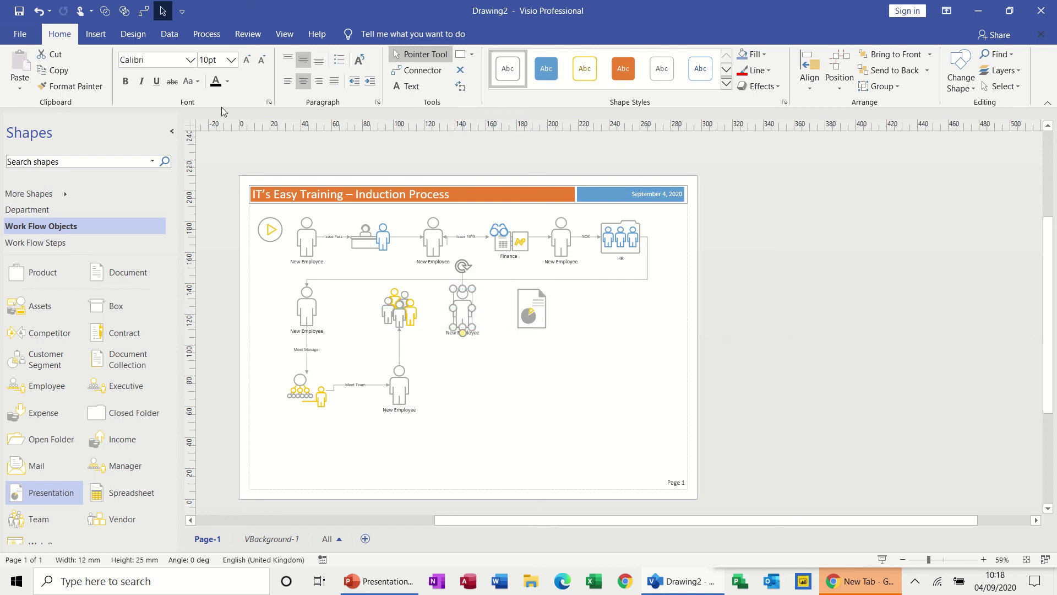
click(144, 12)
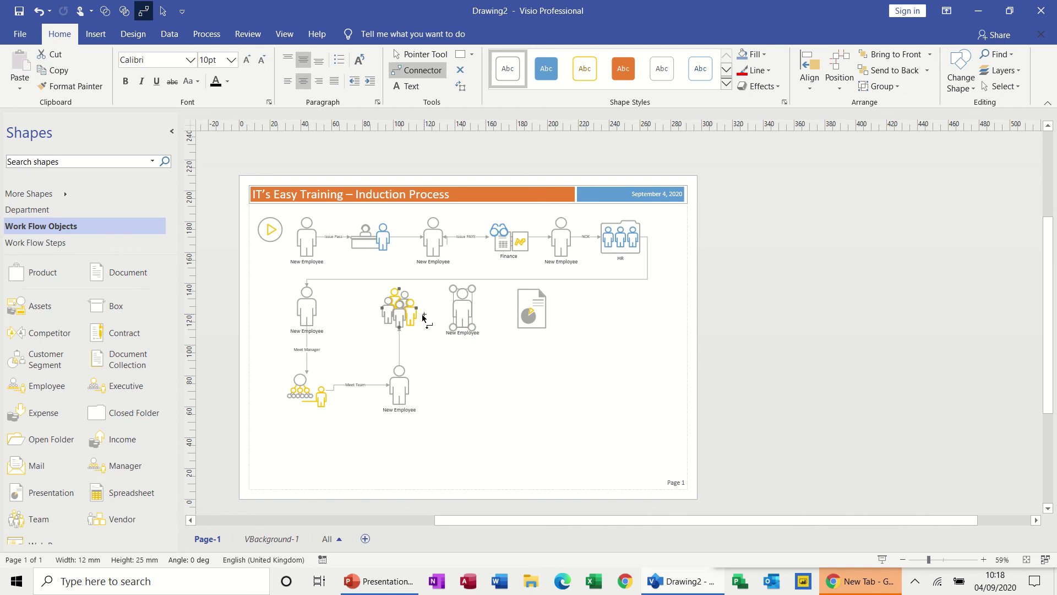
drag(418, 310, 518, 309)
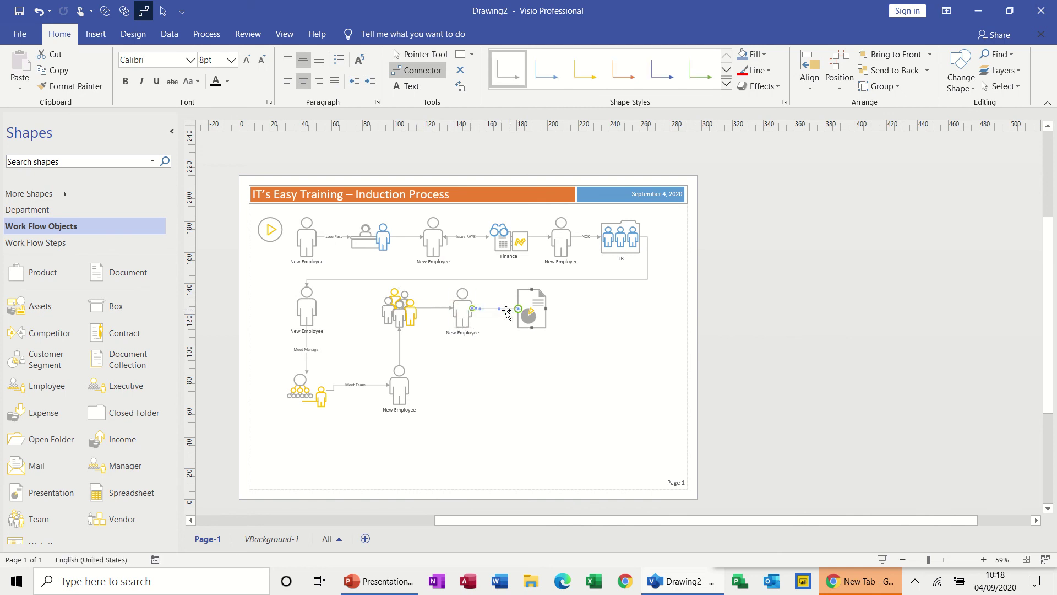
click(163, 10)
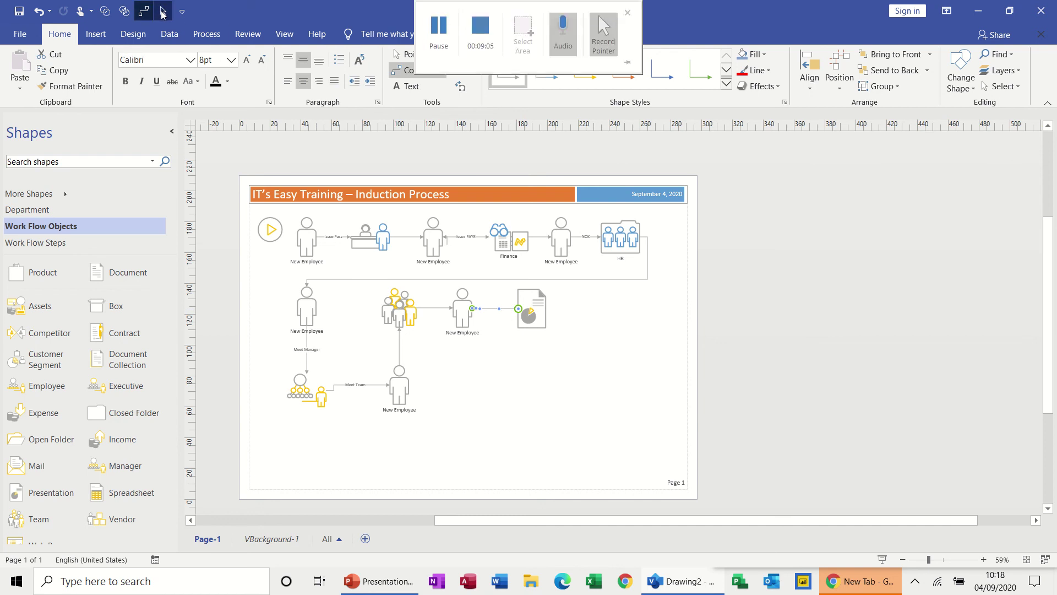
- Label the connector 'Watch Presentation' and the document 'Company Presentation', then shift the document slightly right
double_click(494, 310)
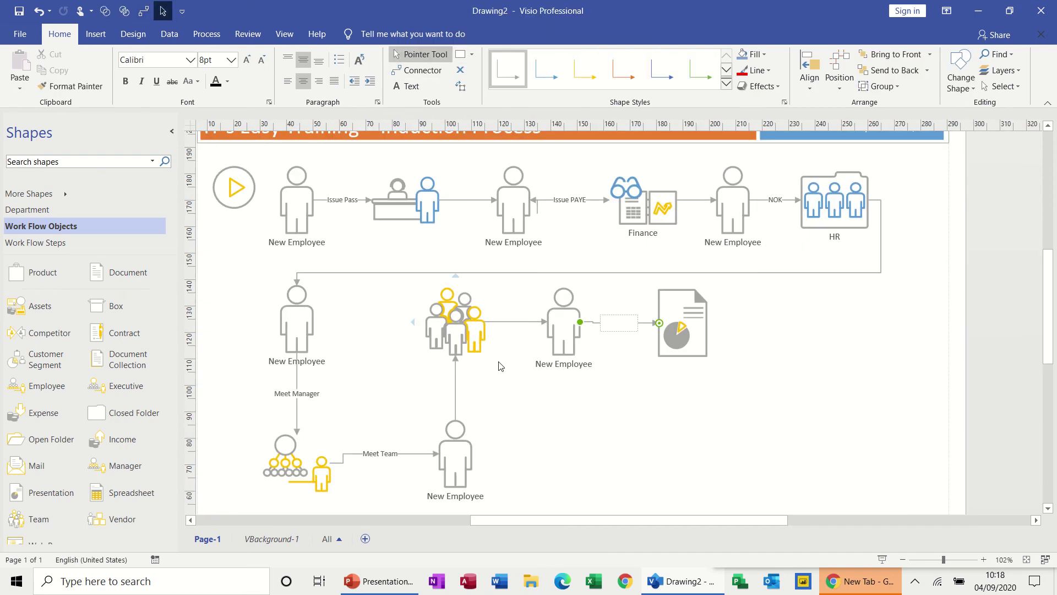
text(Watch Presentation)
double_click(693, 314)
text(Company Prtese)
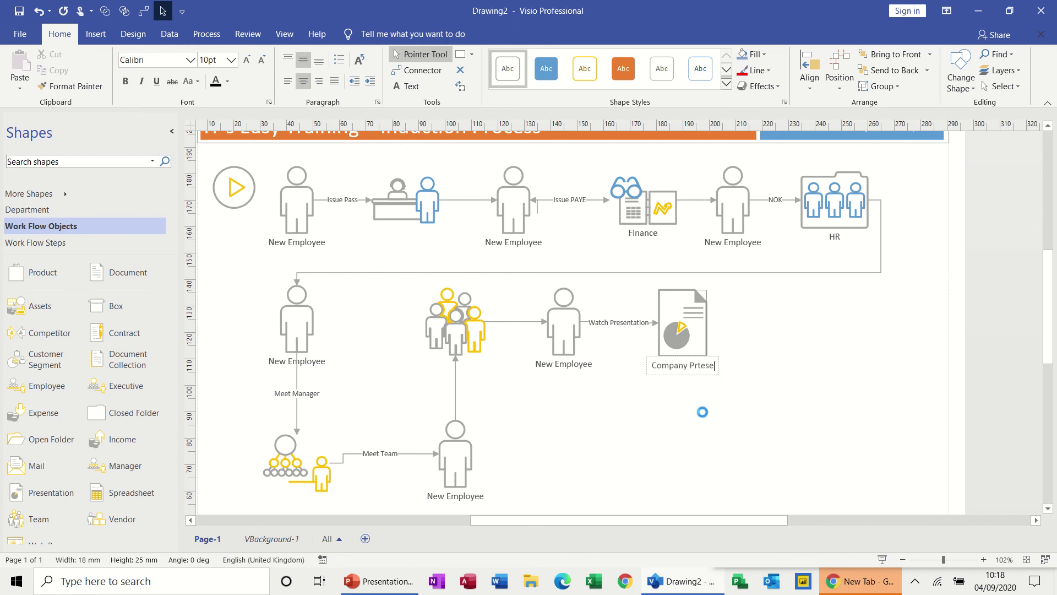
text(n)
key(BackSpace)
key(BackSpace)
key(BackSpace)
key(BackSpace)
key(BackSpace)
text(esentation)
click(704, 415)
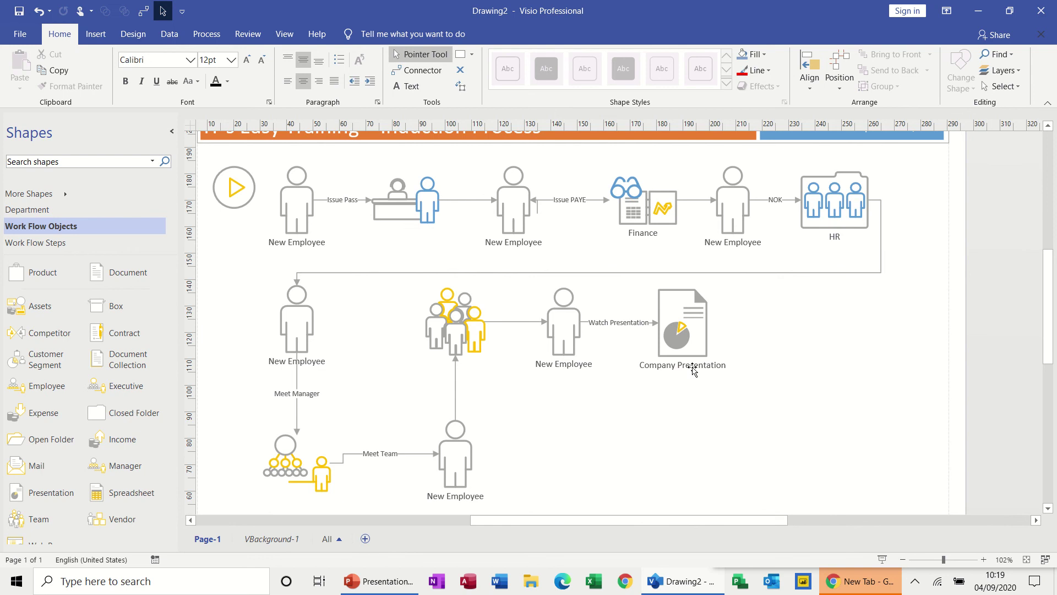
drag(691, 337, 706, 333)
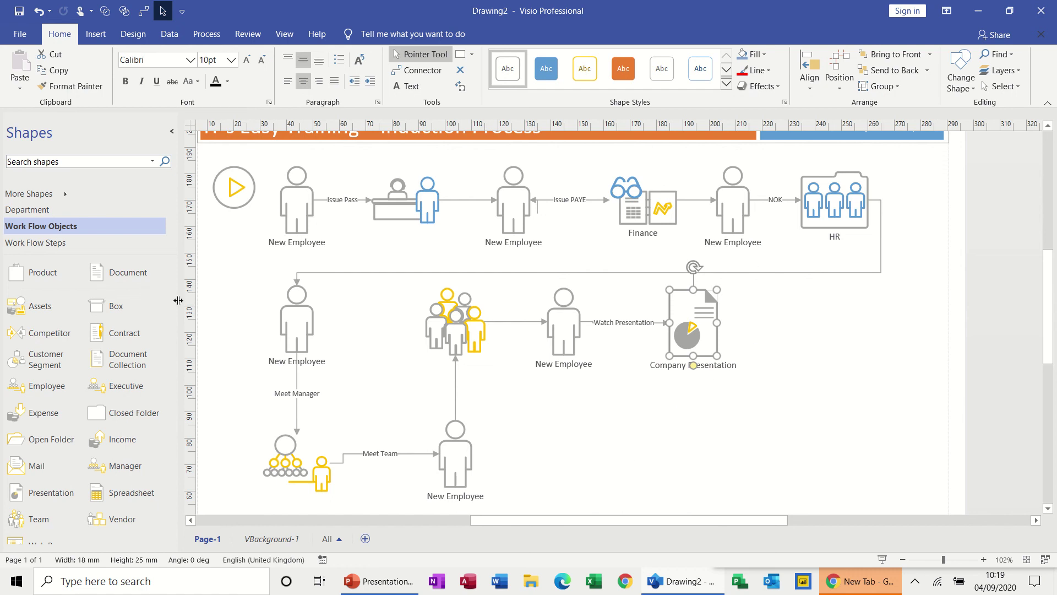
- Add a person figure right of Company Presentation and label it 'Sponsor'
scroll(163, 281, up, 2)
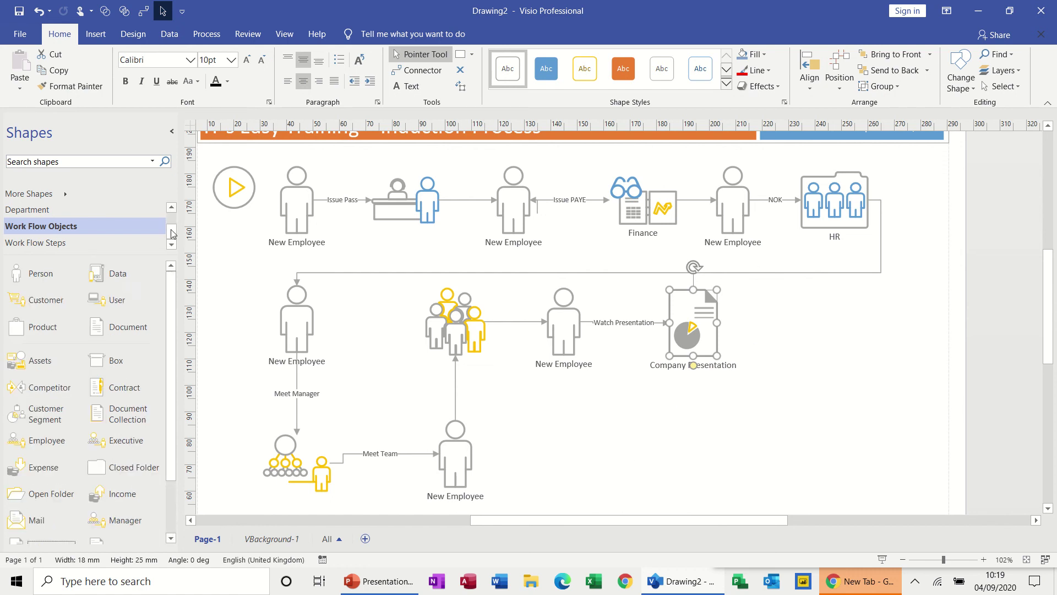
drag(44, 275, 827, 327)
double_click(828, 328)
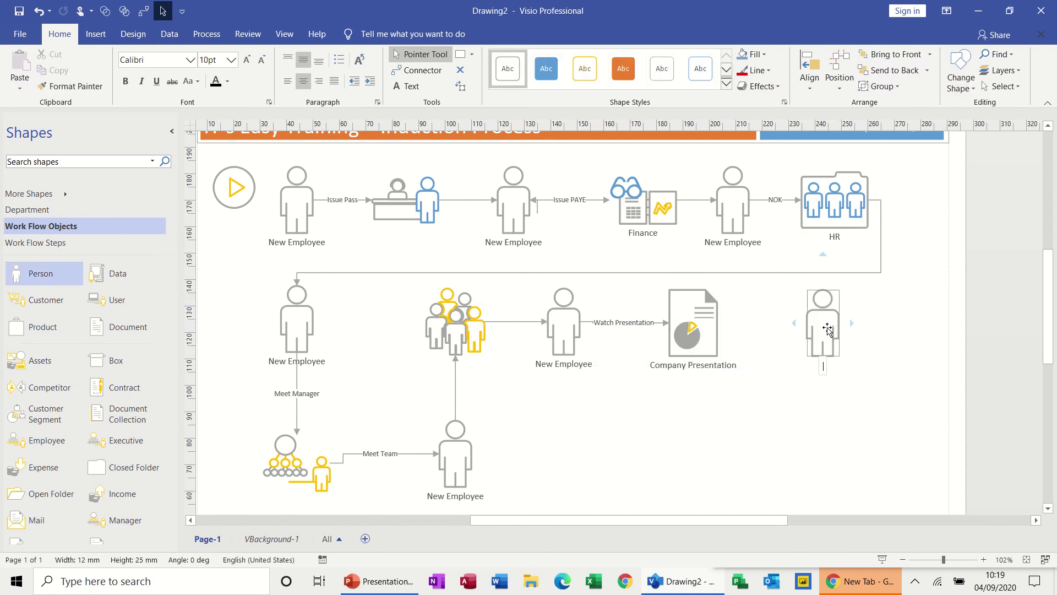
text(Sponsor)
click(805, 404)
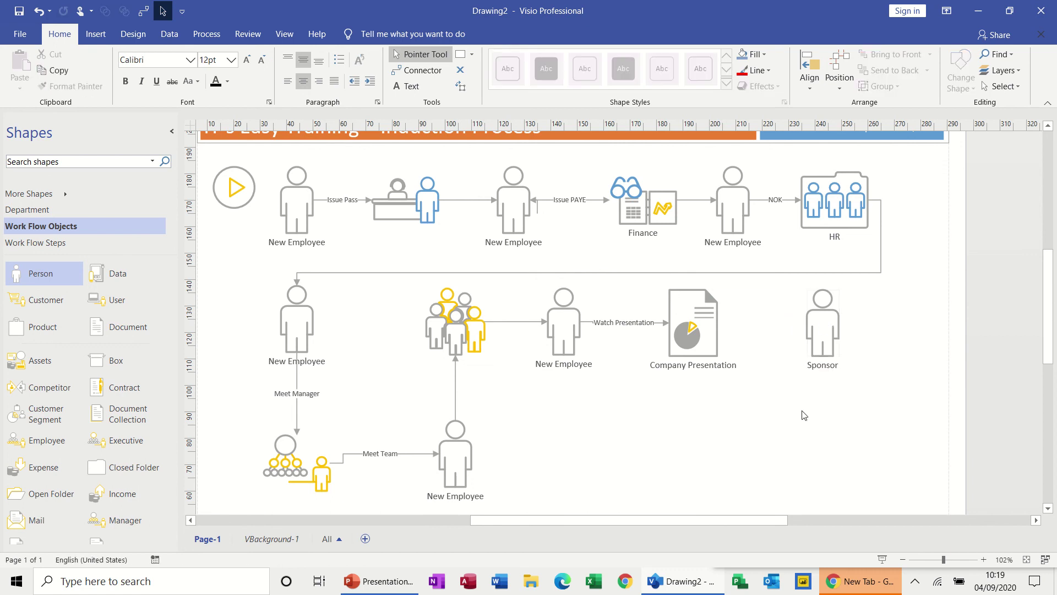
- Copy a New Employee between Company Presentation and Sponsor, then adjust both positions
drag(570, 333, 781, 330)
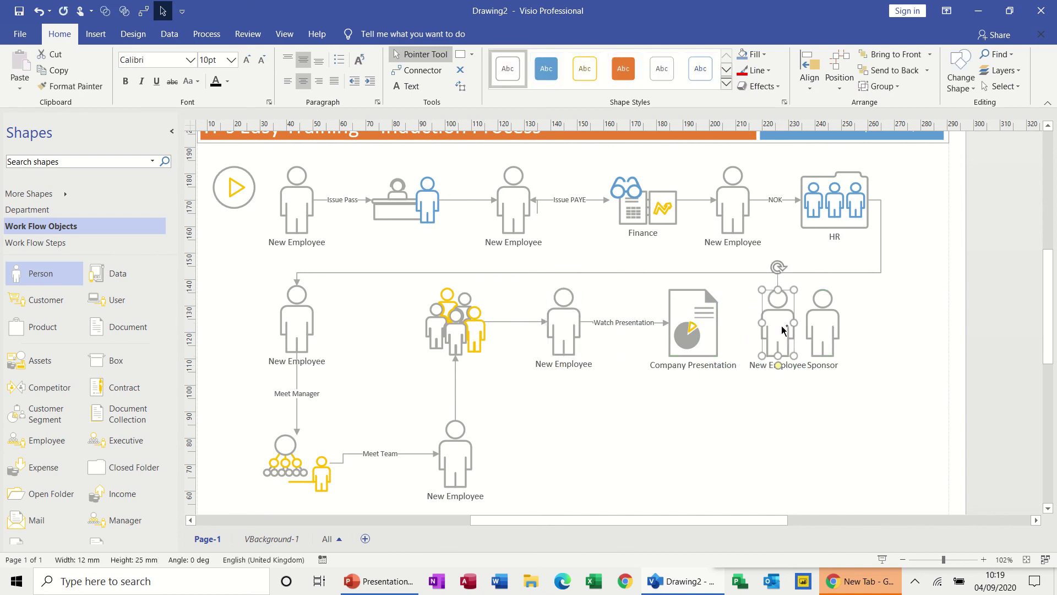
drag(820, 328, 857, 339)
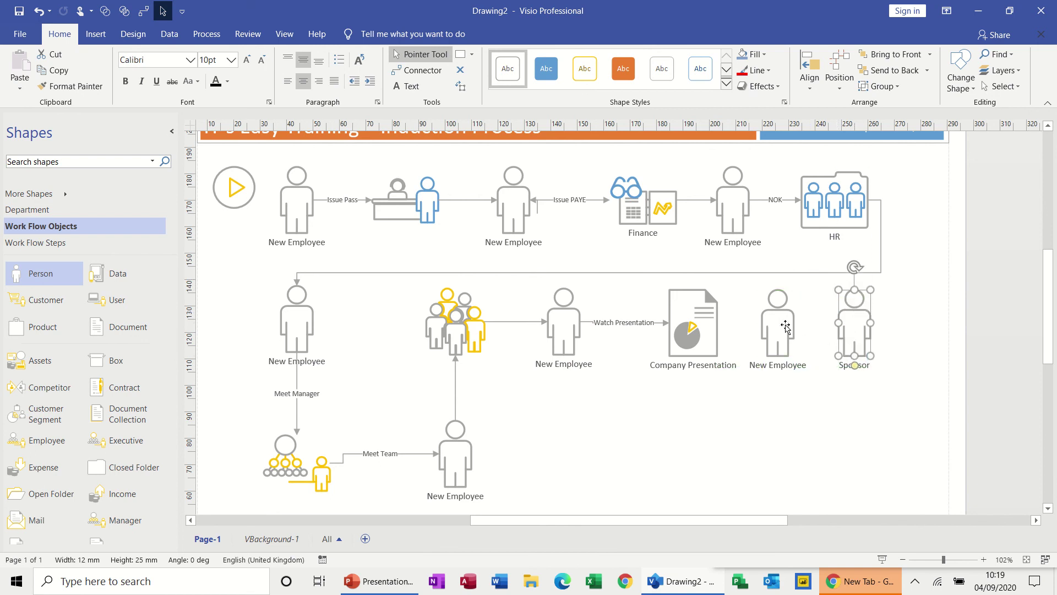
drag(785, 326, 794, 327)
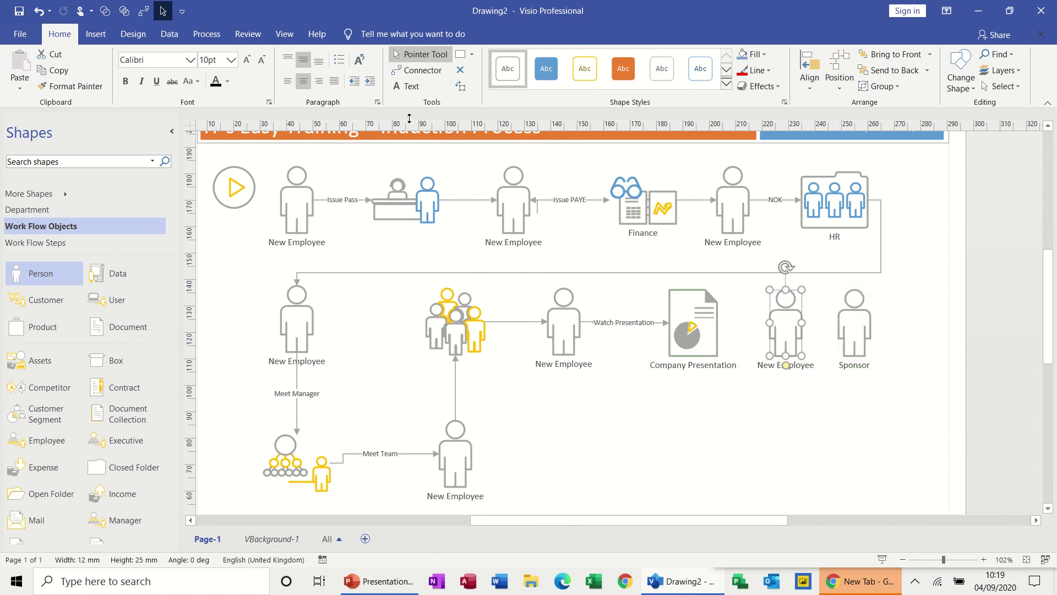
- Draw connectors from Company Presentation to the new New Employee and from it to Sponsor
click(144, 11)
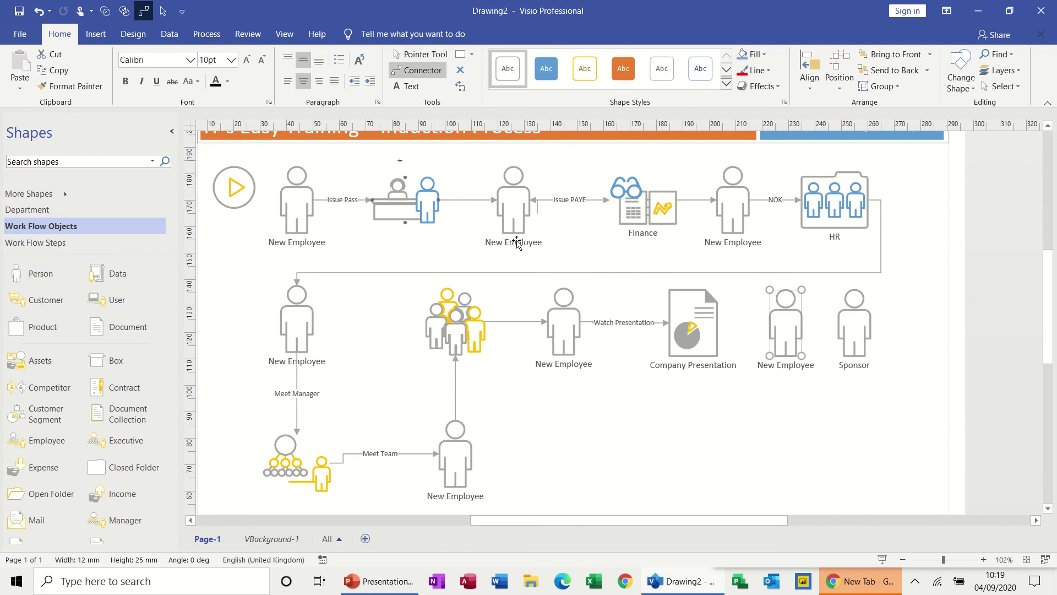
drag(717, 323, 769, 323)
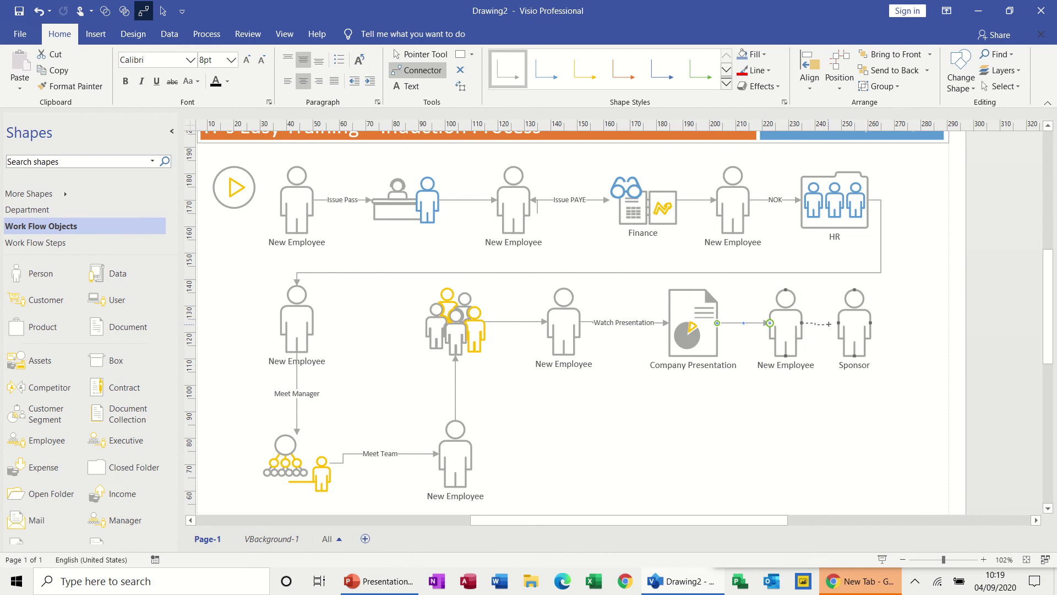
drag(830, 324, 839, 323)
click(163, 12)
drag(175, 426, 177, 477)
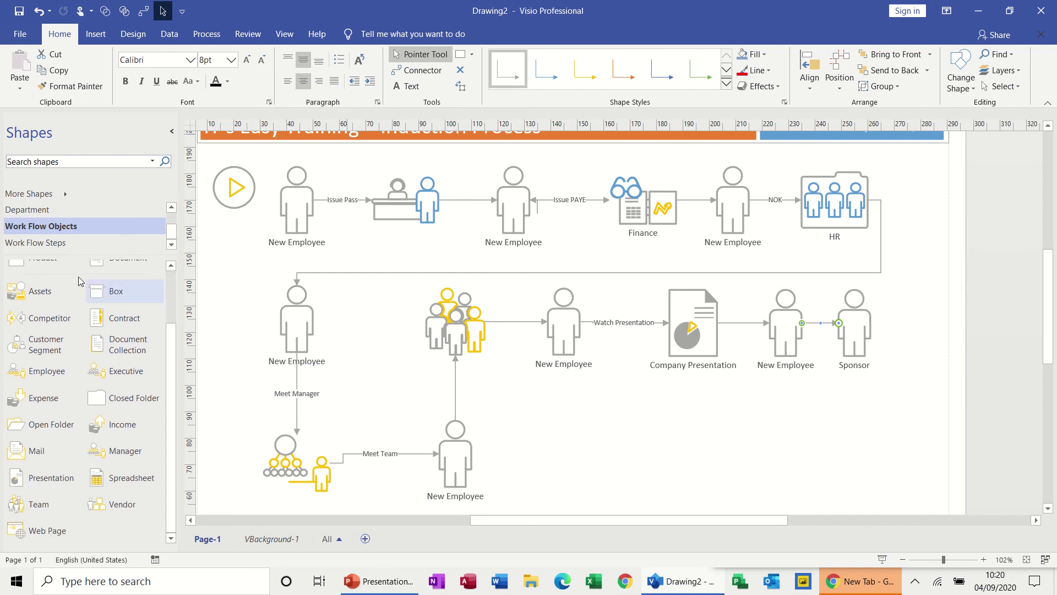
- Add a Quality Assurance bag shape from the Department shapes below the final New Employee
click(59, 245)
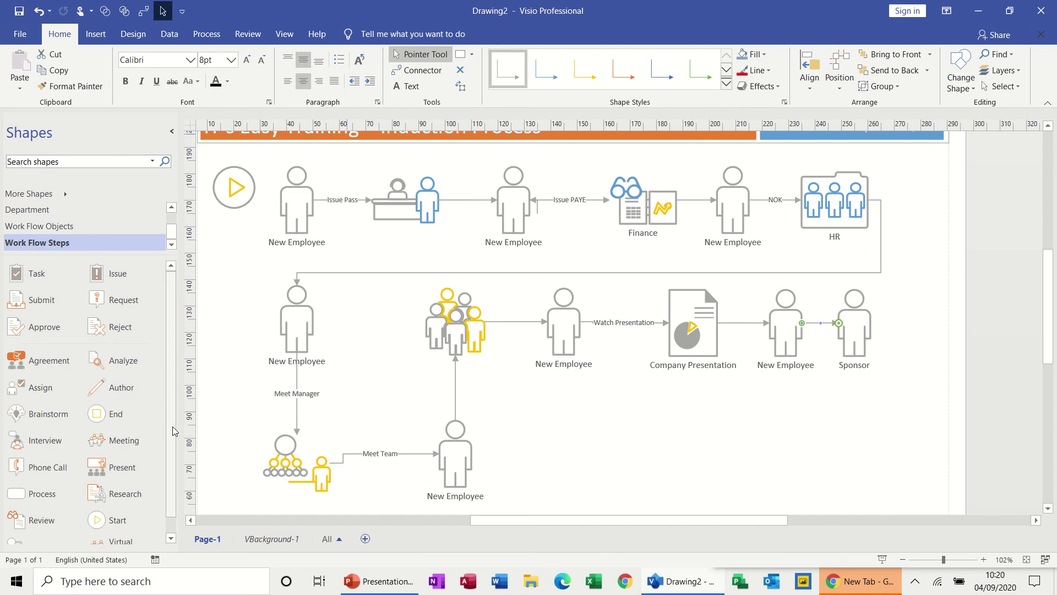
drag(173, 431, 177, 452)
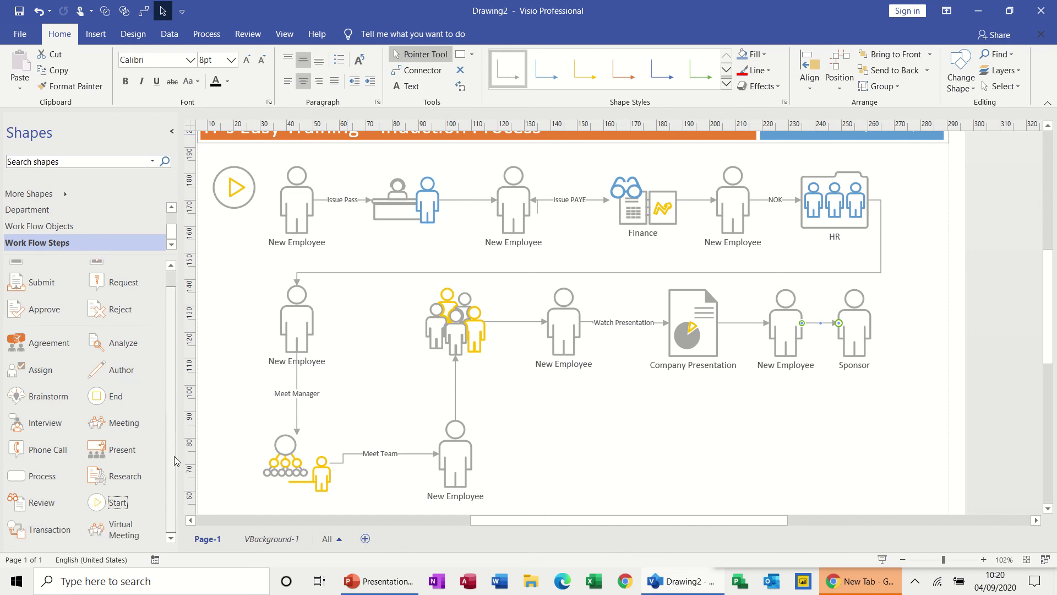
scroll(174, 448, up, 1)
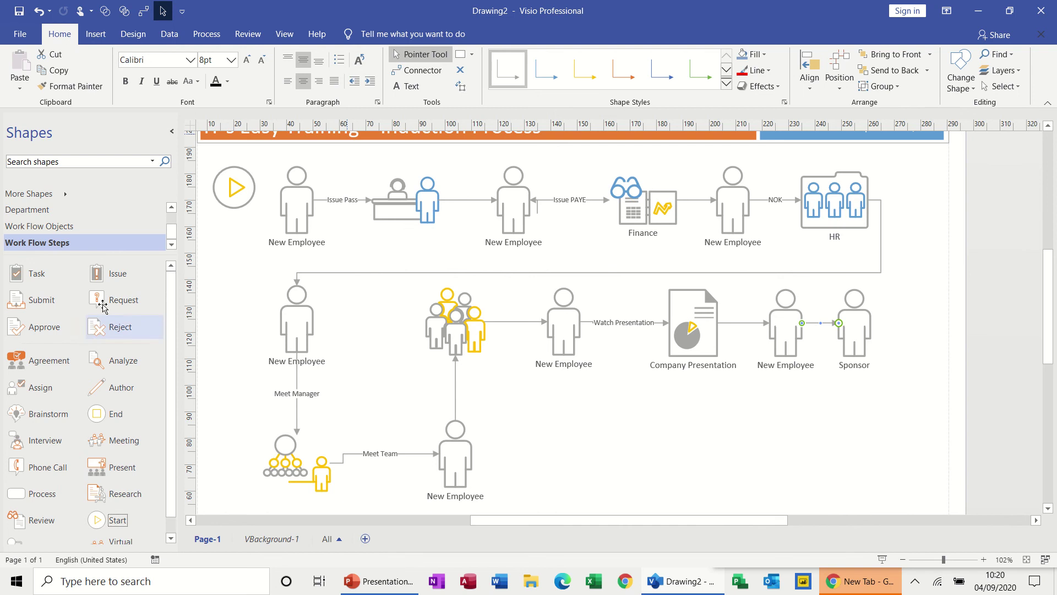
click(54, 213)
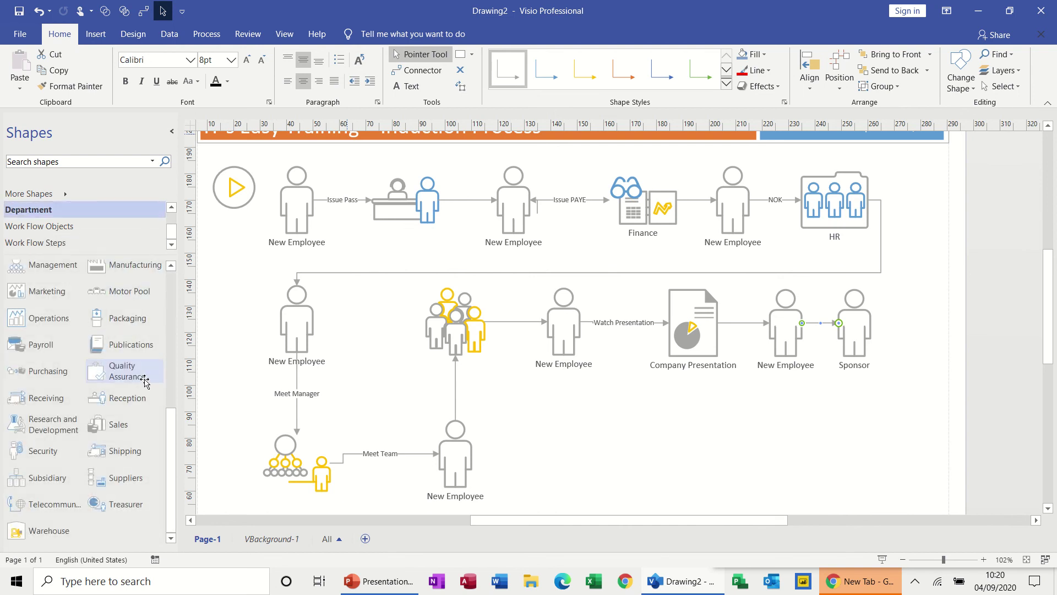
drag(119, 373, 832, 474)
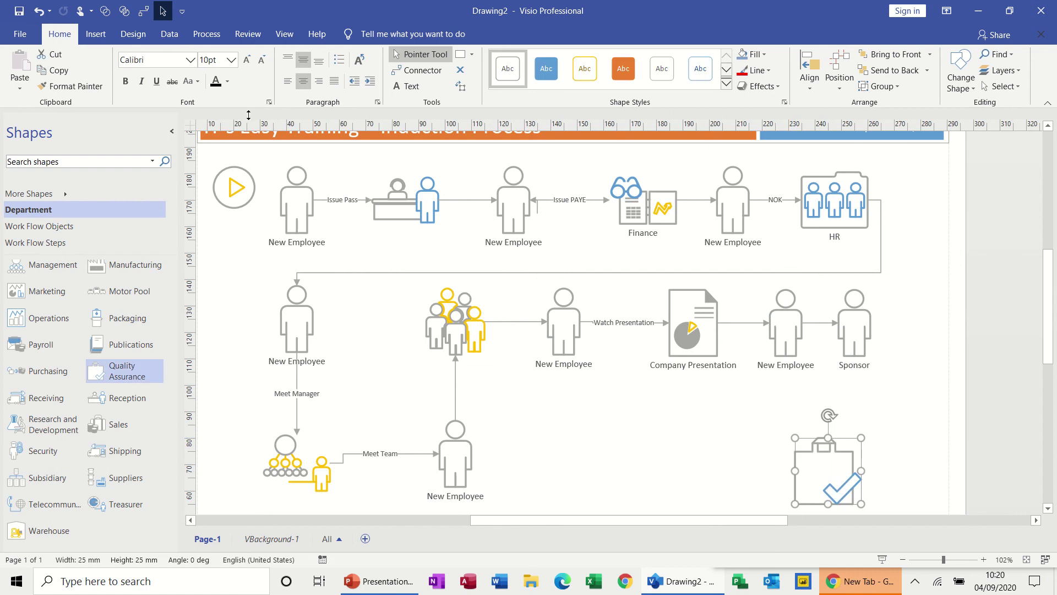
- Connect the New Employee and the Sponsor down to the Quality Assurance shape
click(144, 10)
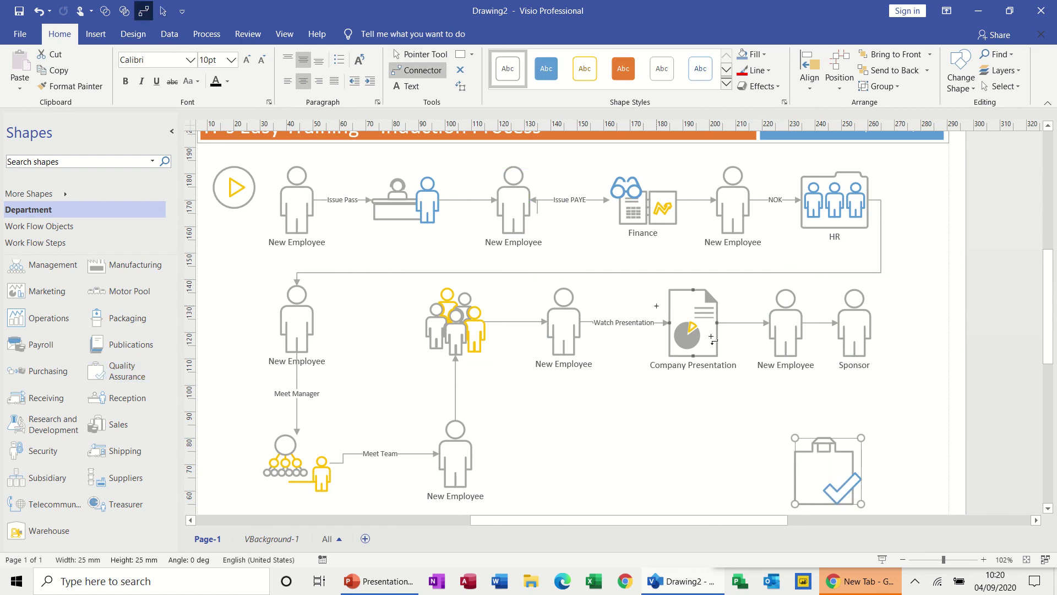
mouse_move(789, 359)
mouse_down()
mouse_move(826, 438)
mouse_move(788, 353)
mouse_up()
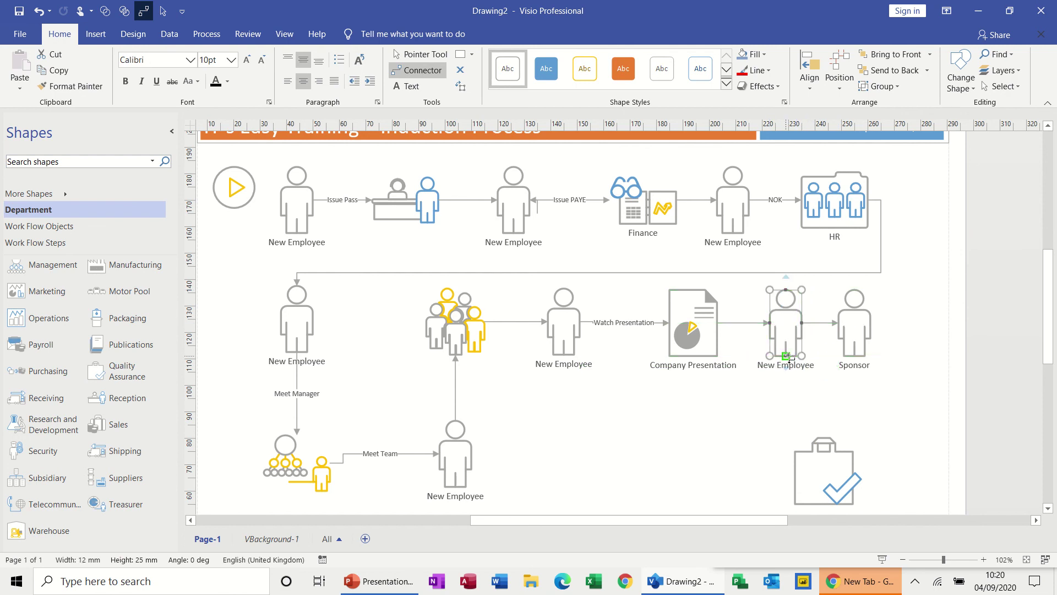
drag(787, 357, 829, 454)
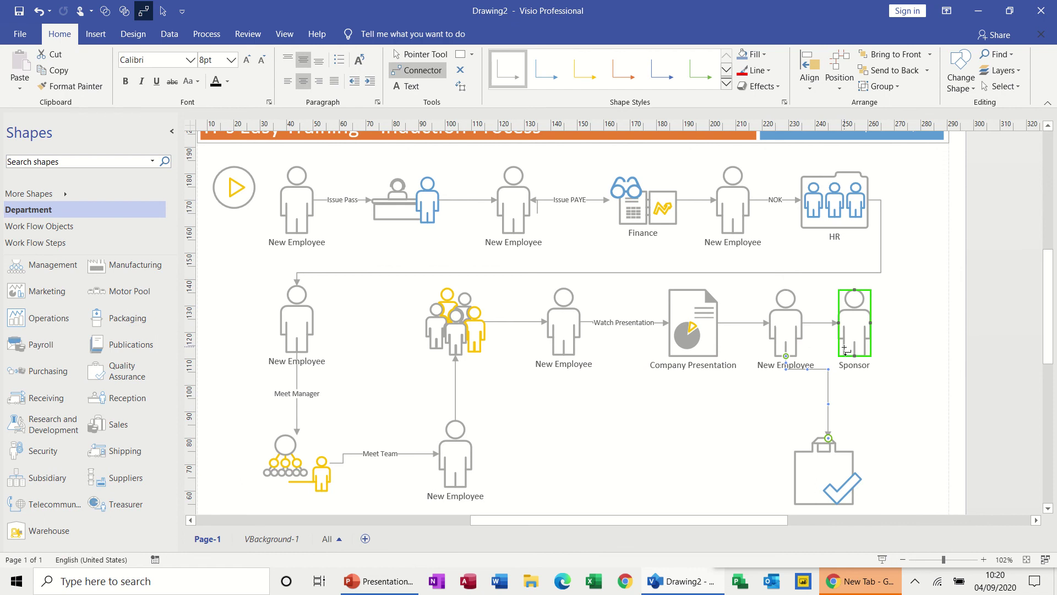
drag(836, 383, 829, 434)
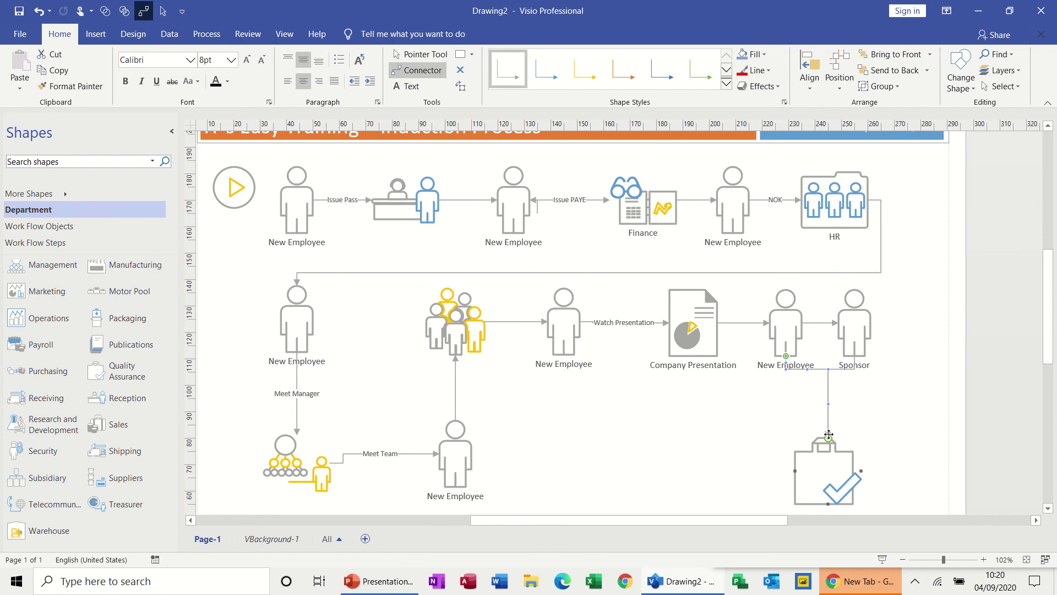
- Zoom out to fit the page, fill the first New Employee red and the Sponsor blue
click(163, 11)
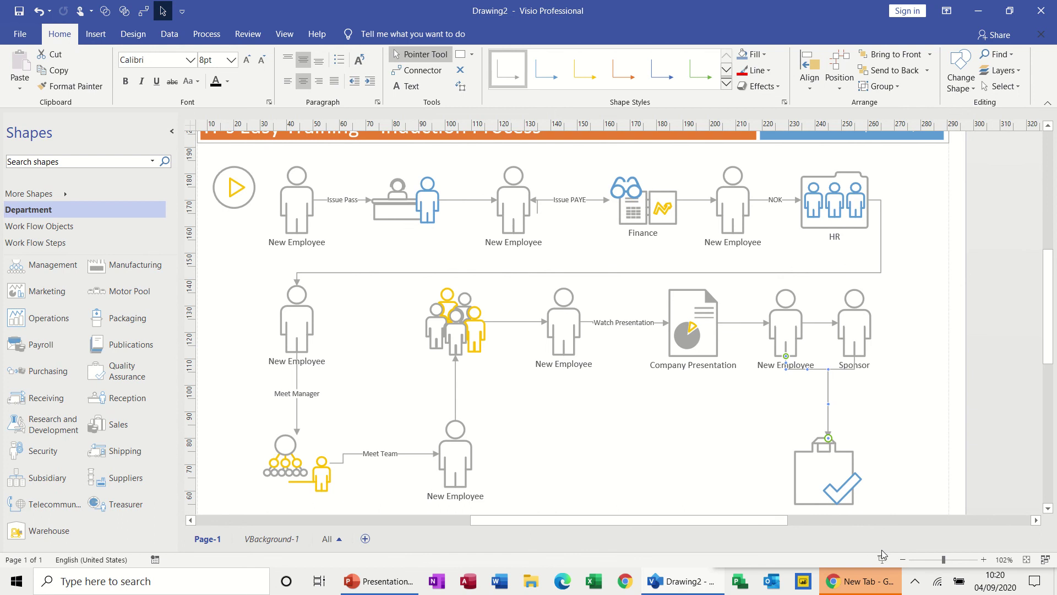
click(903, 559)
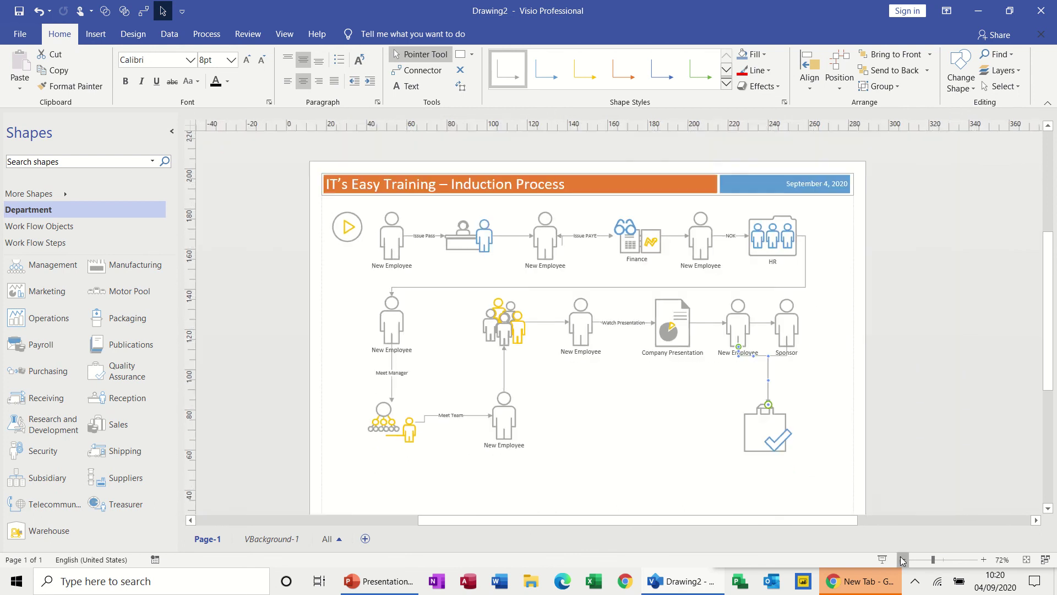
click(903, 559)
click(608, 441)
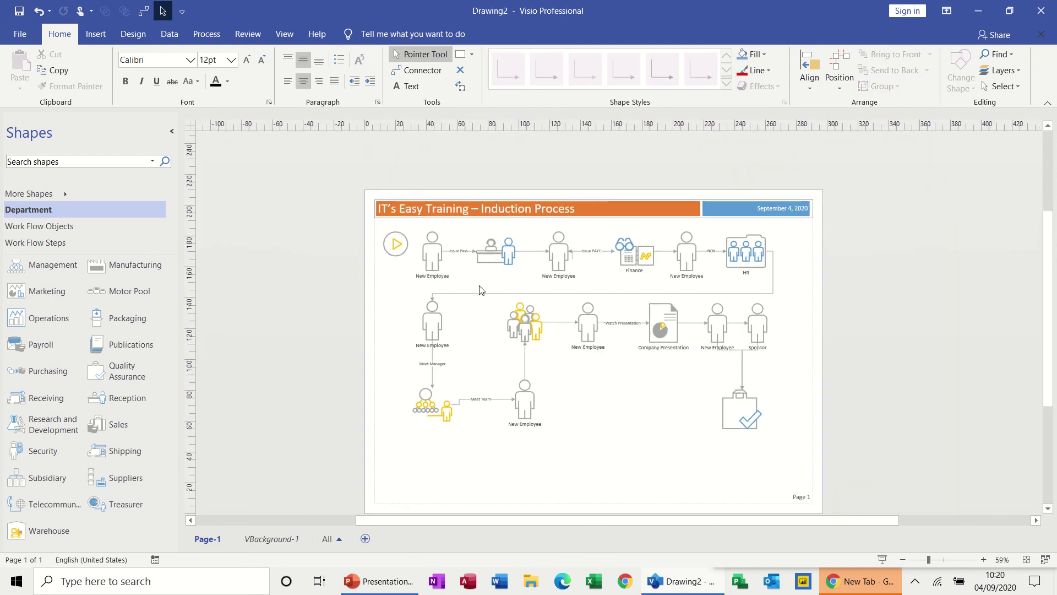
click(433, 253)
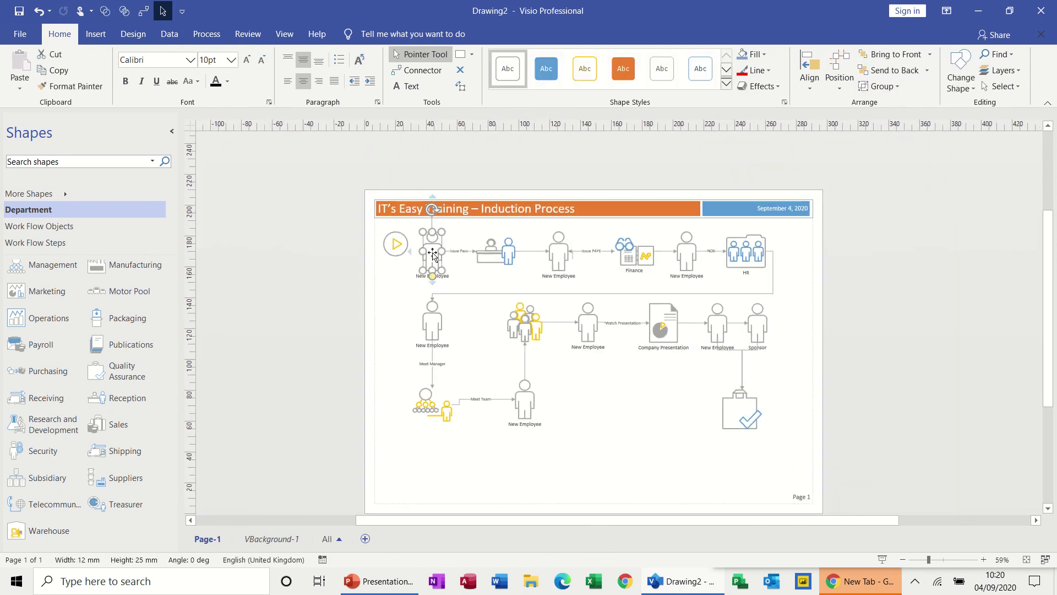
click(754, 55)
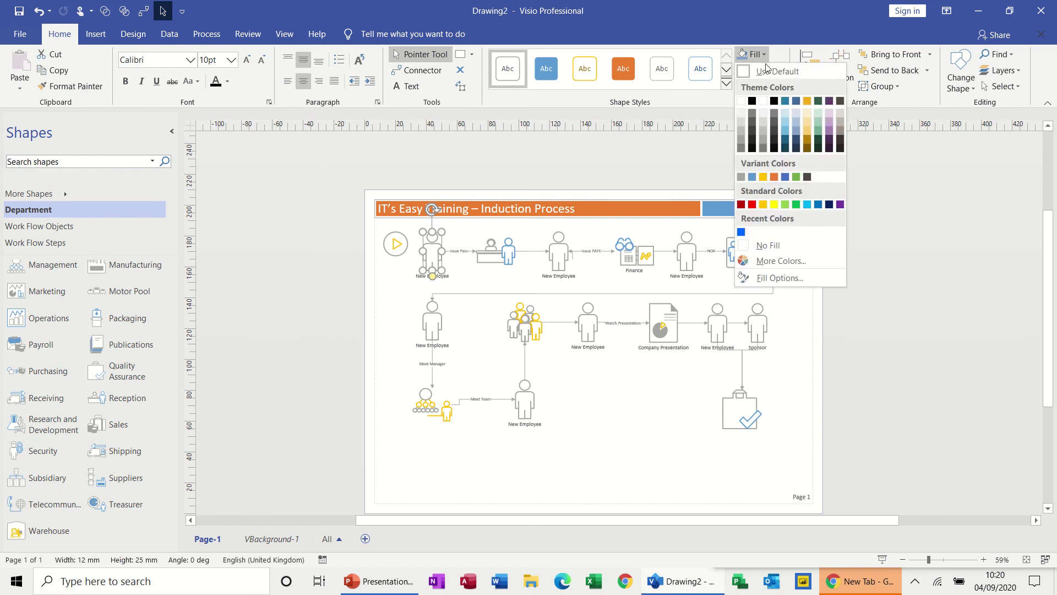
click(754, 204)
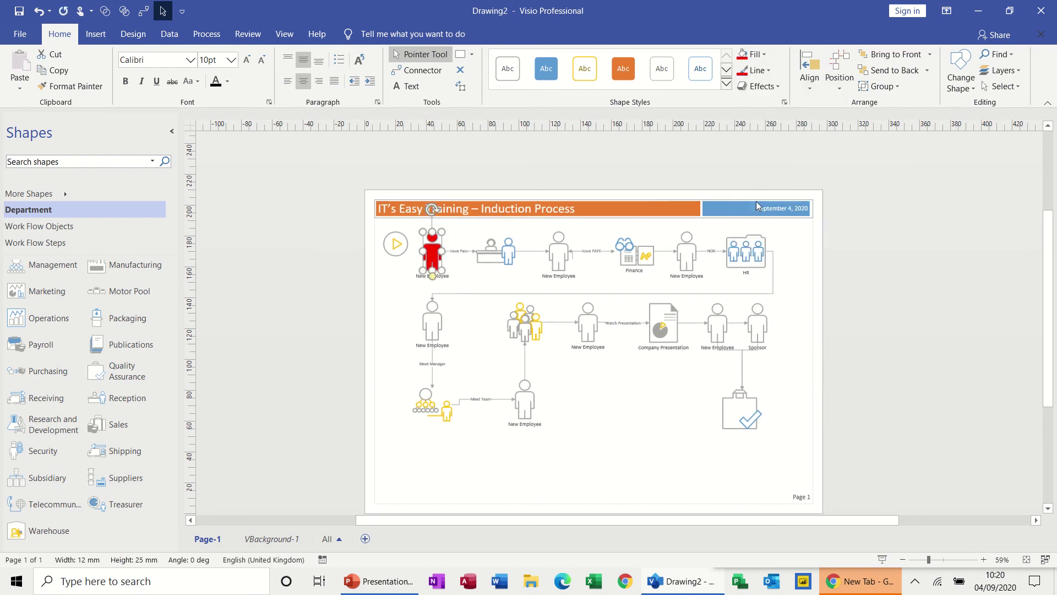
click(751, 329)
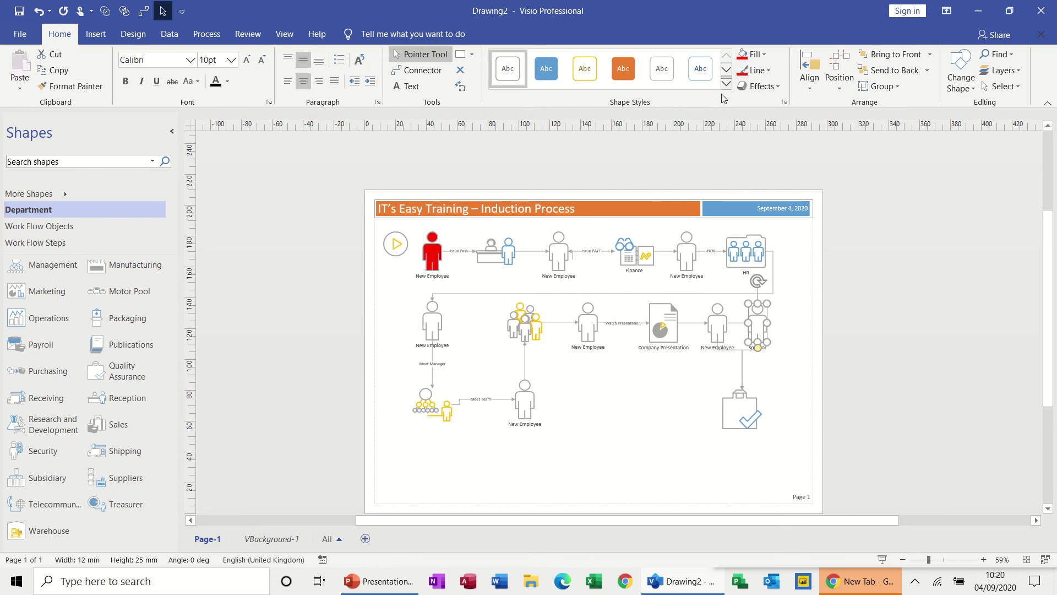
click(764, 57)
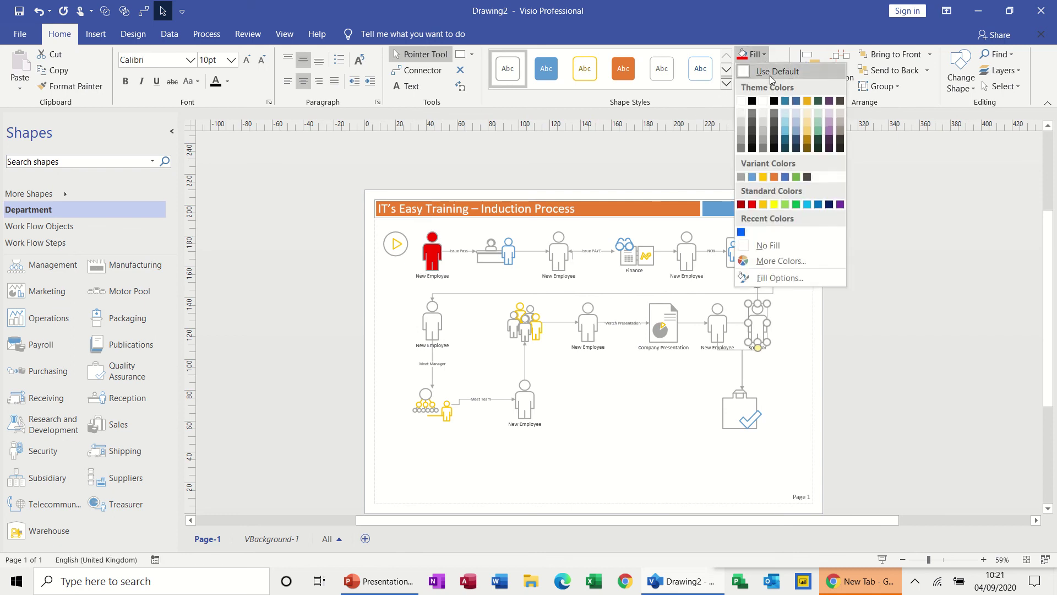
click(807, 205)
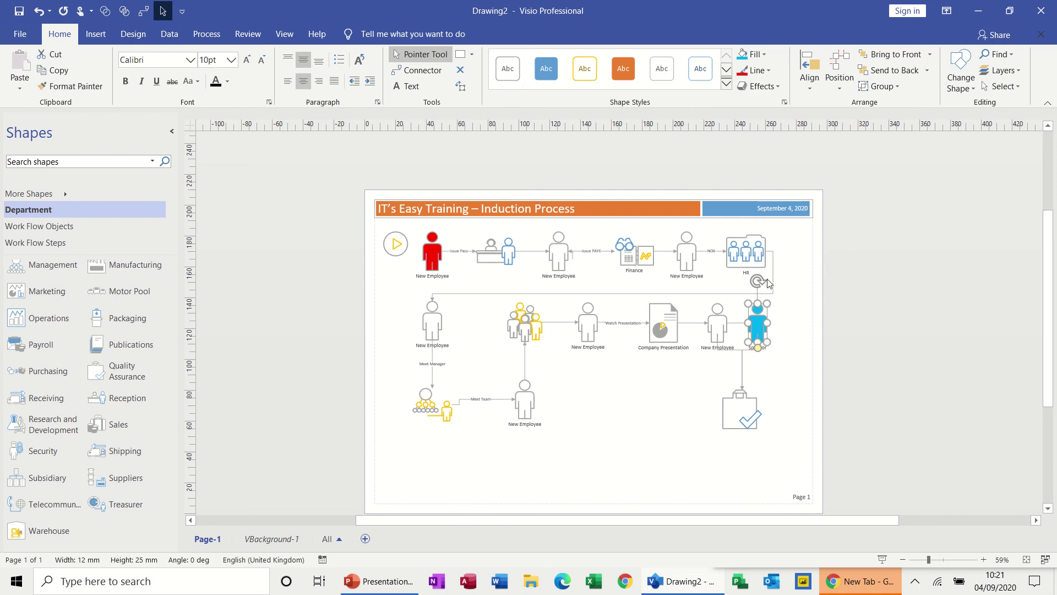
- Fill the remaining top-row New Employee figures, including the one before HR, red
click(561, 252)
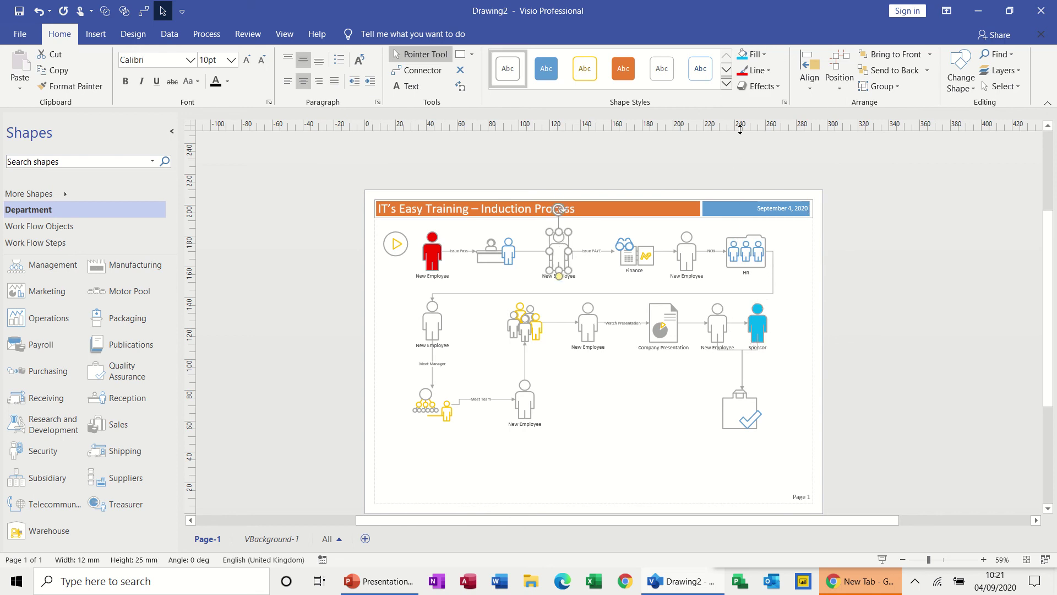
click(765, 56)
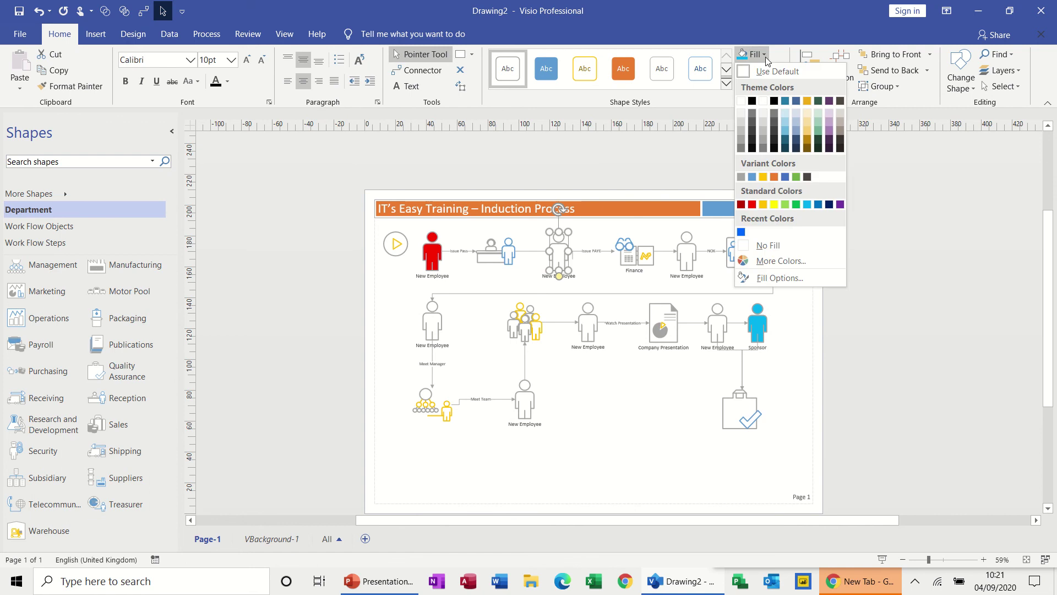
click(753, 204)
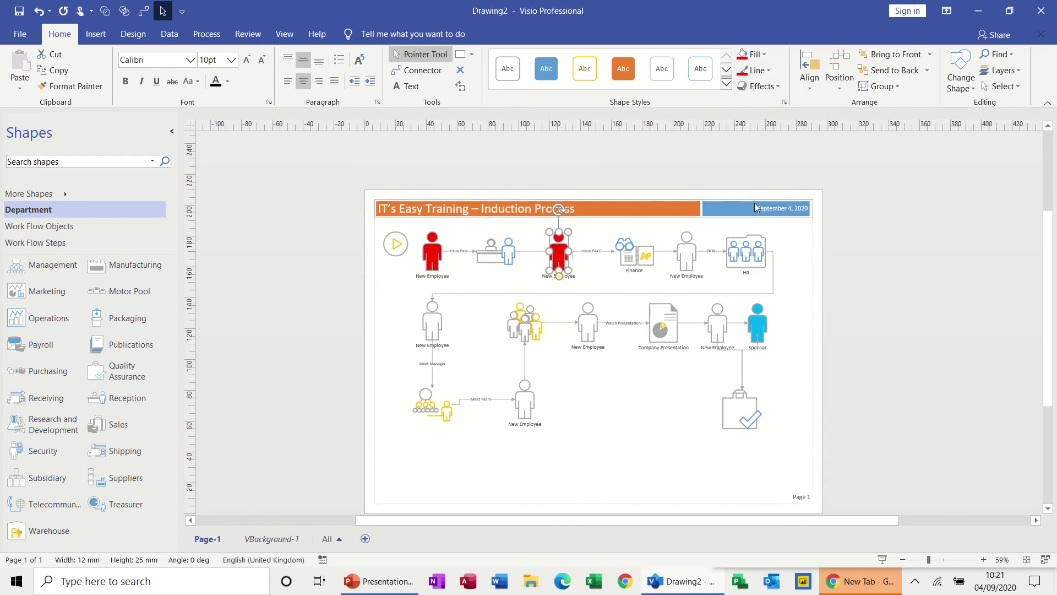
click(688, 250)
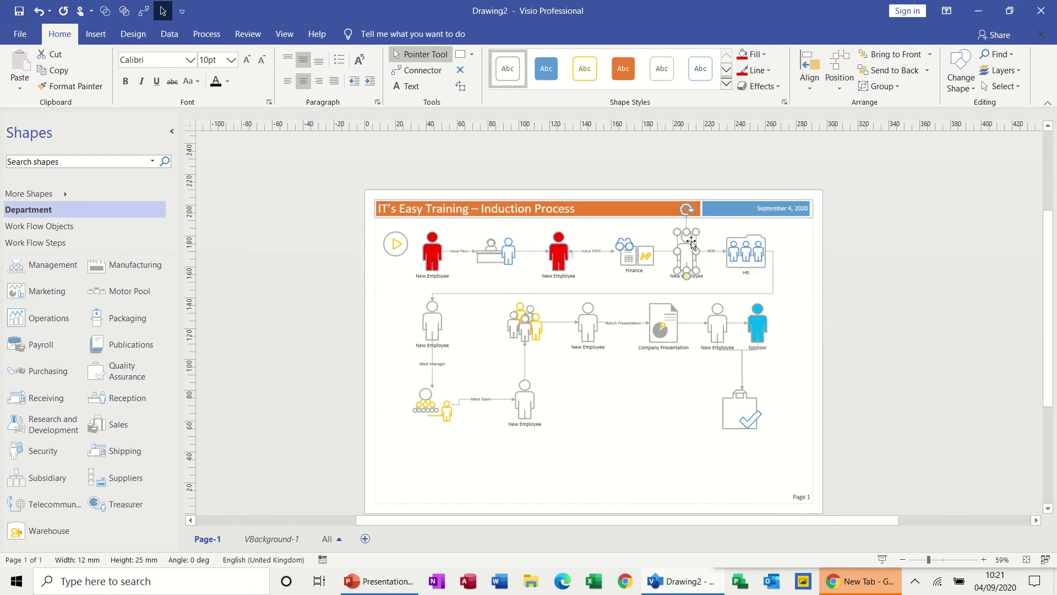
click(753, 57)
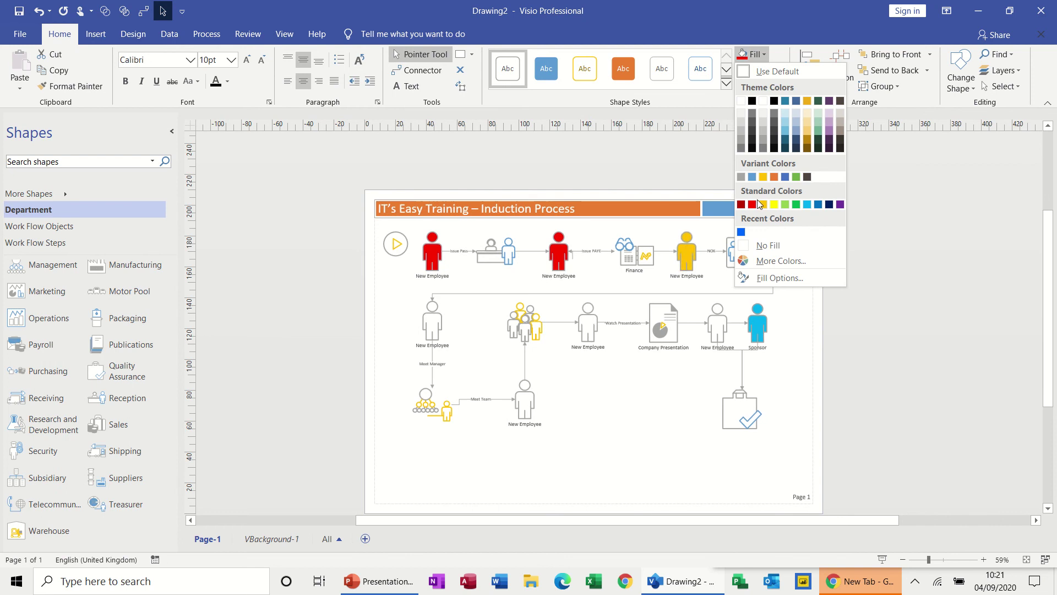
click(754, 204)
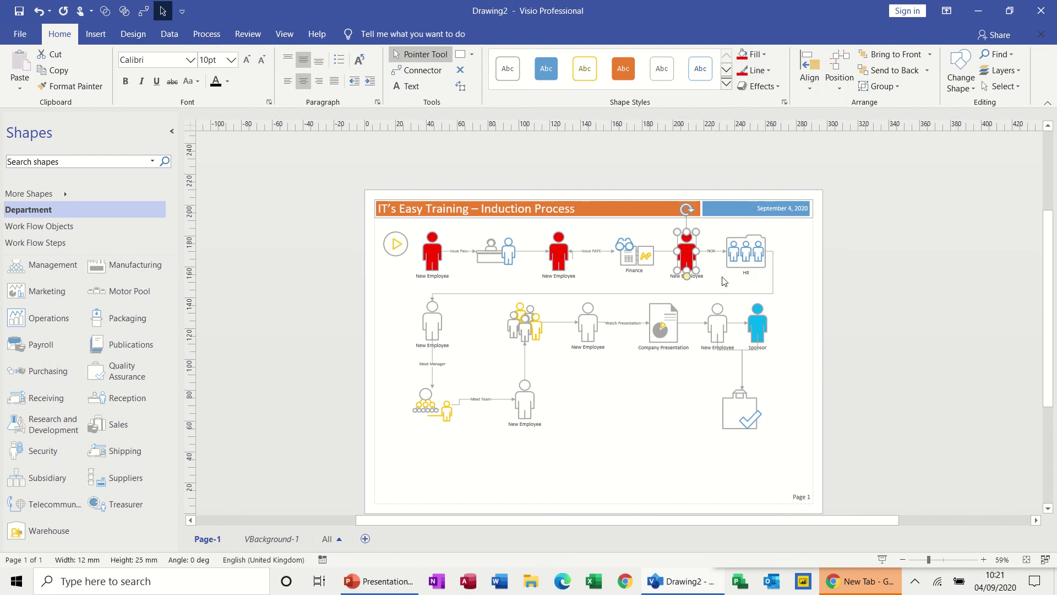
- Fill the second-row New Employee figures, including the one beside Sponsor, red
click(438, 322)
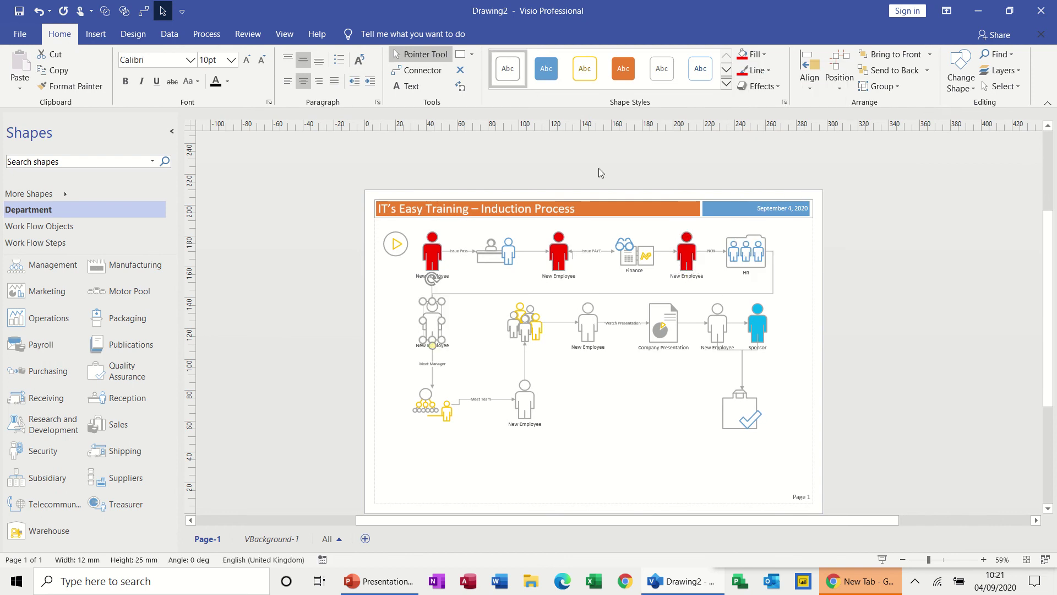
click(741, 60)
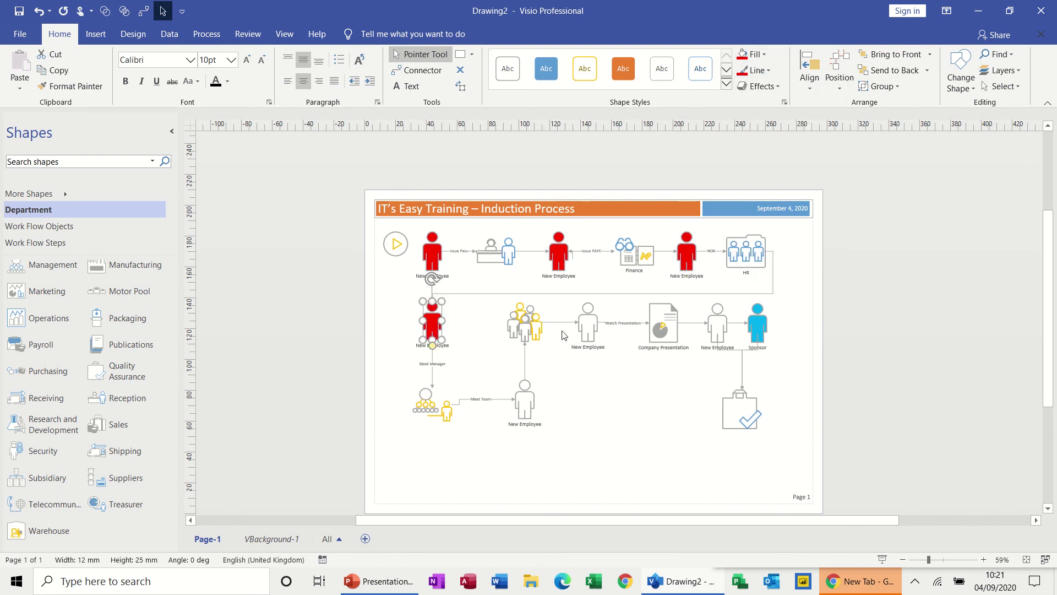
click(587, 326)
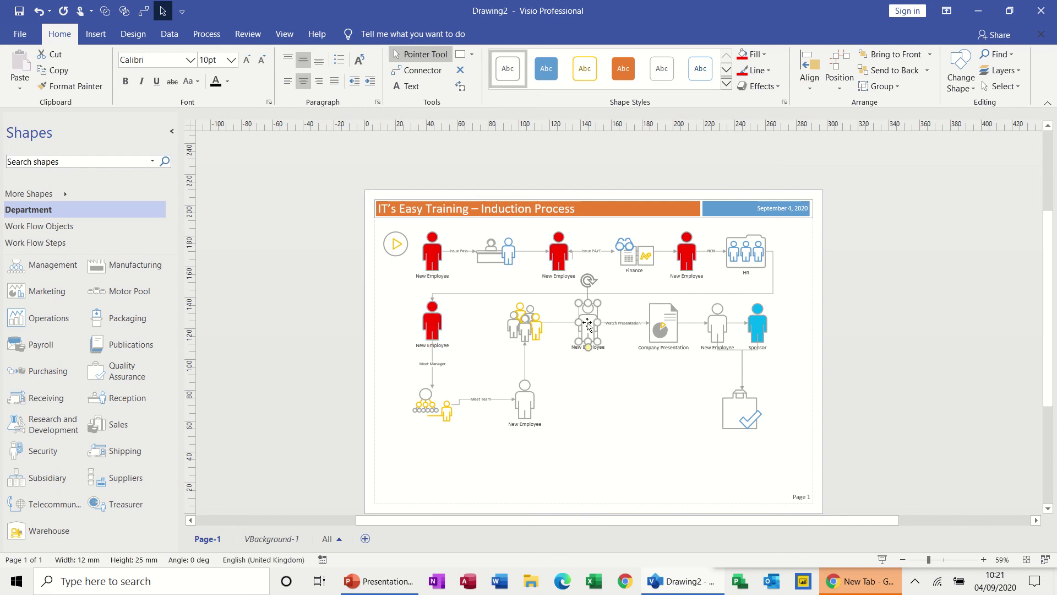
click(751, 55)
click(743, 59)
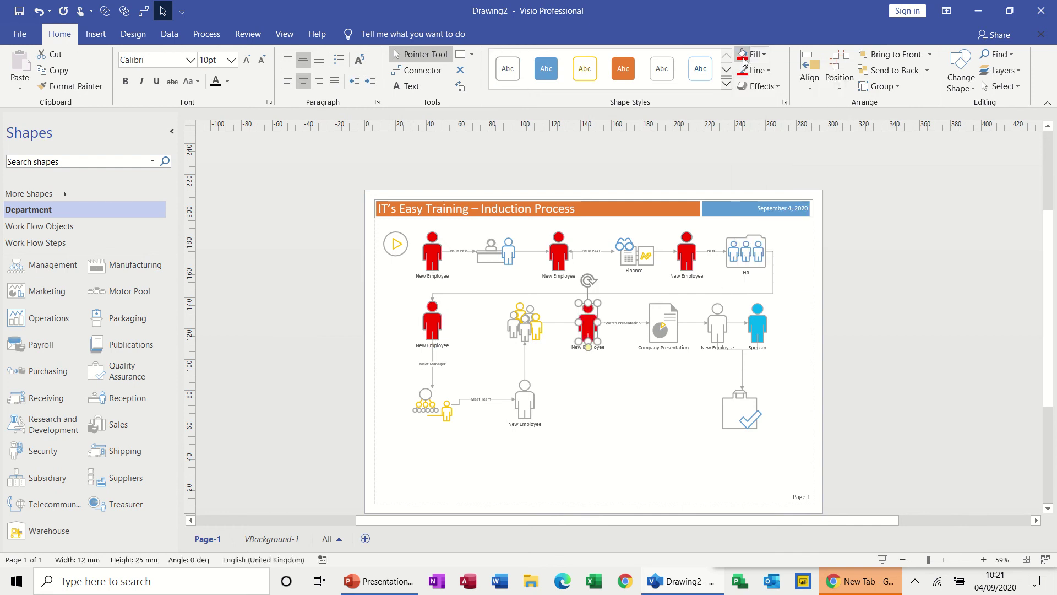
click(717, 325)
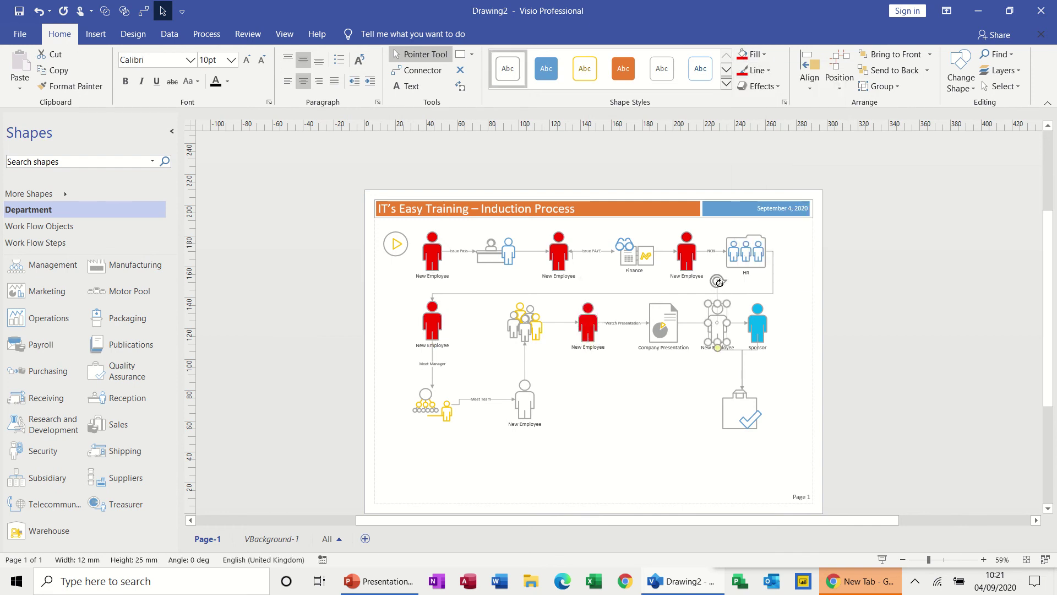
click(741, 58)
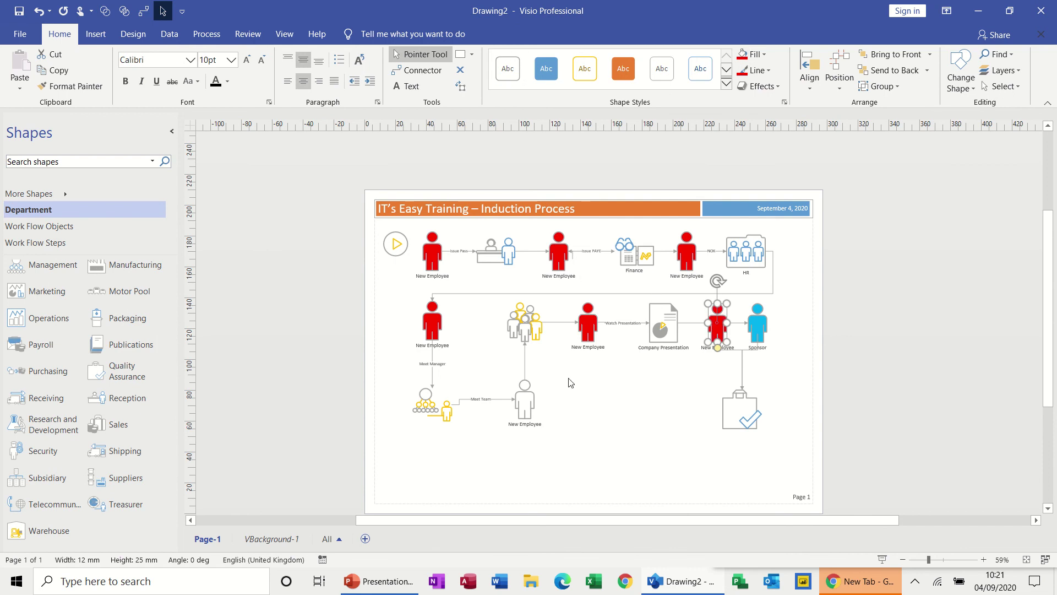
- Fill the bottom New Employee red and nudge it slightly downward
click(527, 399)
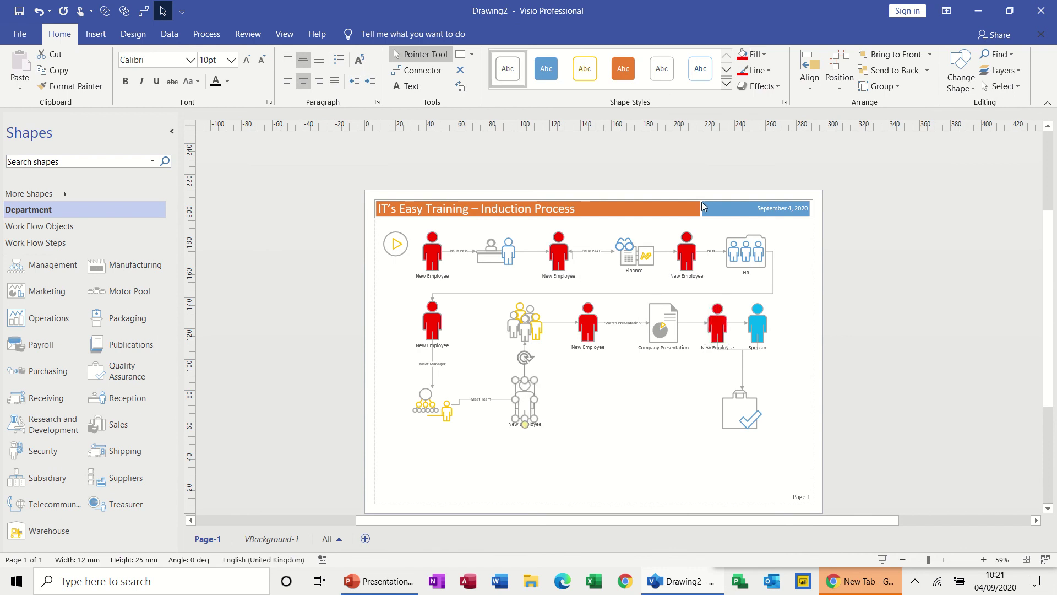
click(752, 54)
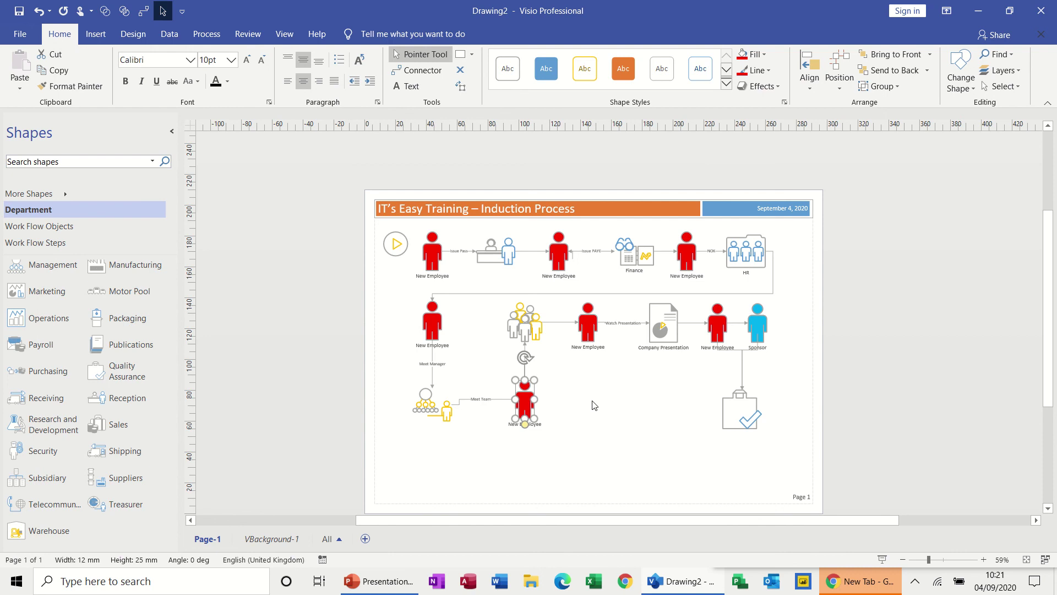
key(Down)
key(Down)
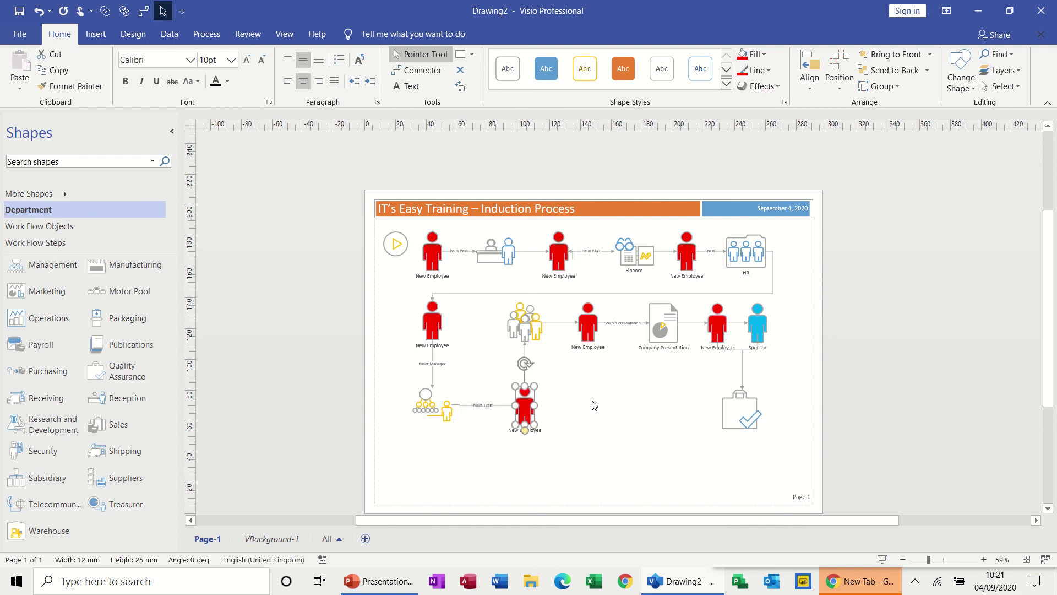
click(595, 403)
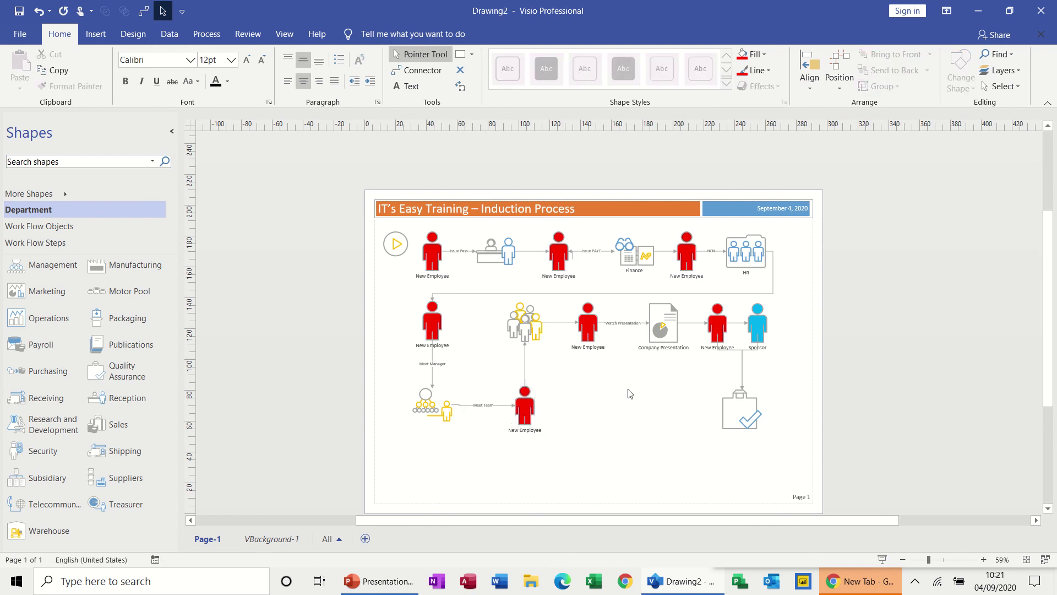